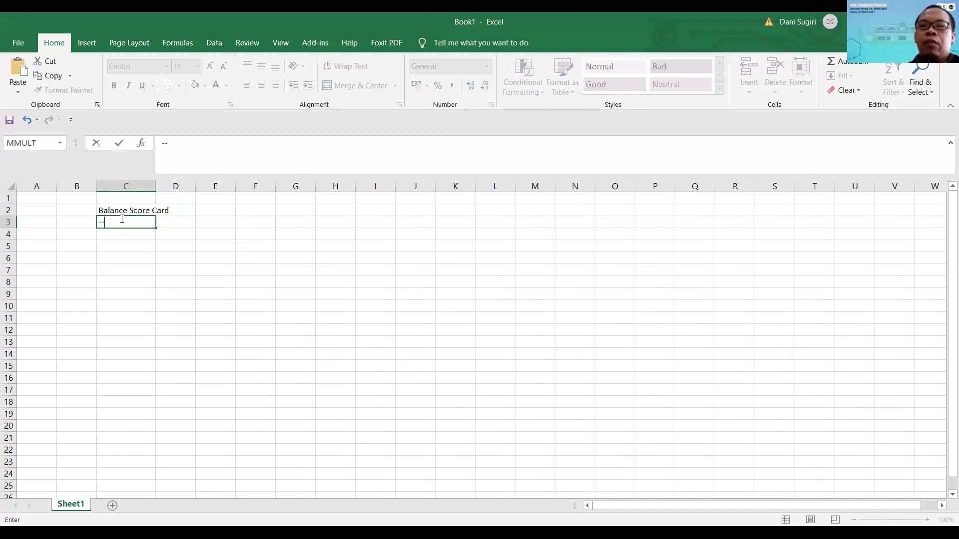
Complete the note in C3 as "--> tools manajemen kinerja --> u mngelola kinerja, Norton & Kaplan".
{"action": "type", "text": "> "}
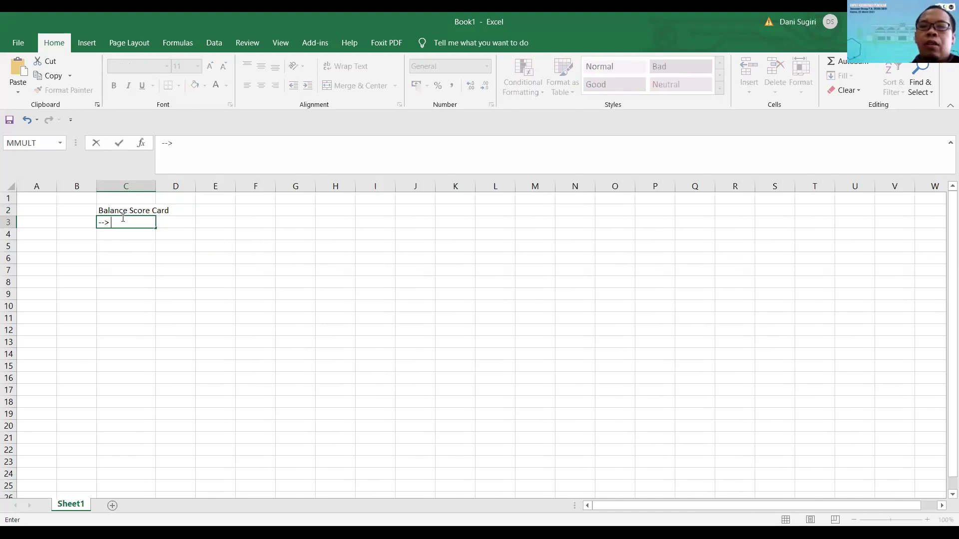
{"action": "type", "text": "tools"}
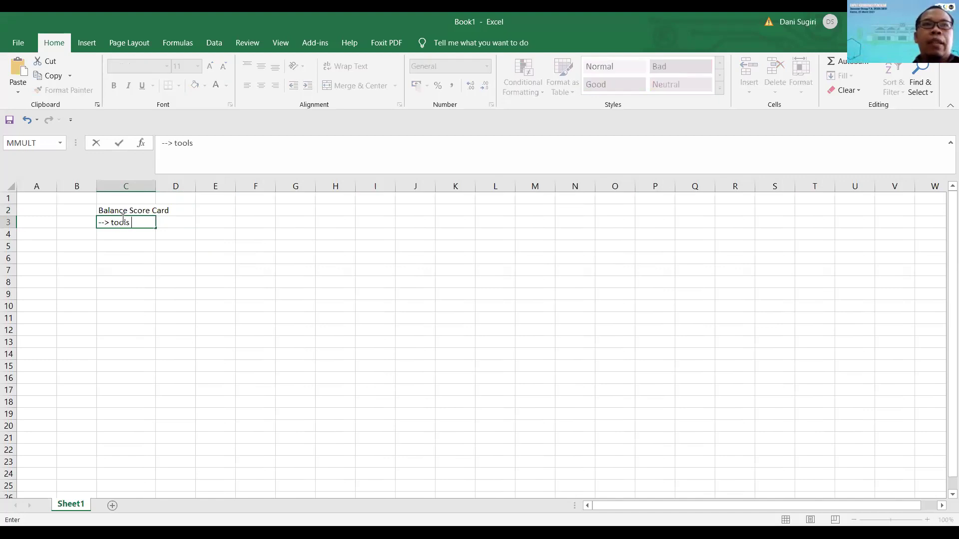
{"action": "type", "text": " manaj"}
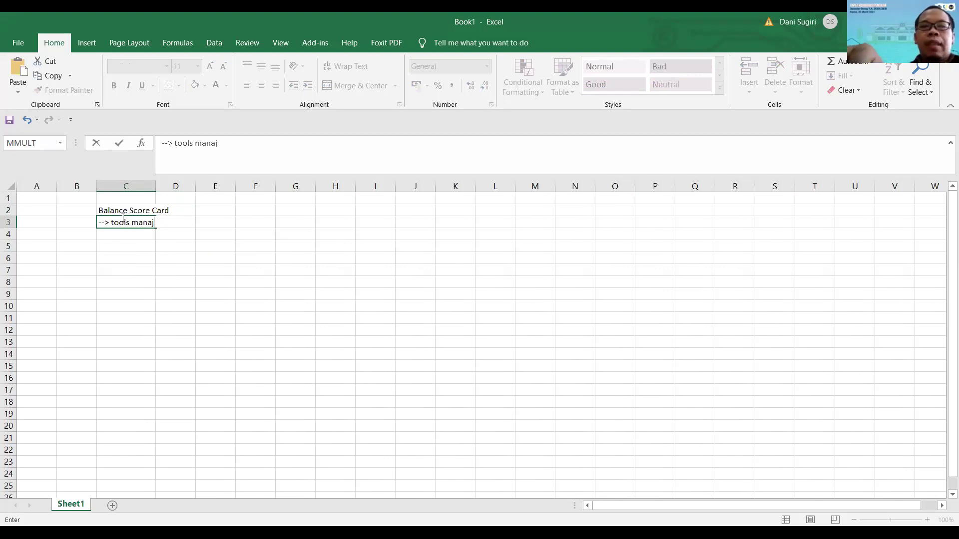
{"action": "key", "text": "BackSpace"}
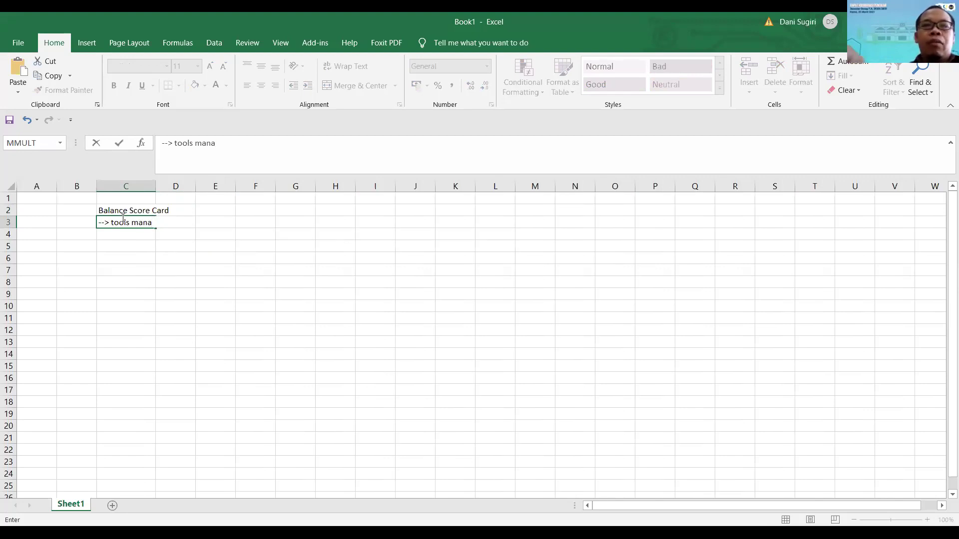
{"action": "type", "text": "jemen kinerja -"}
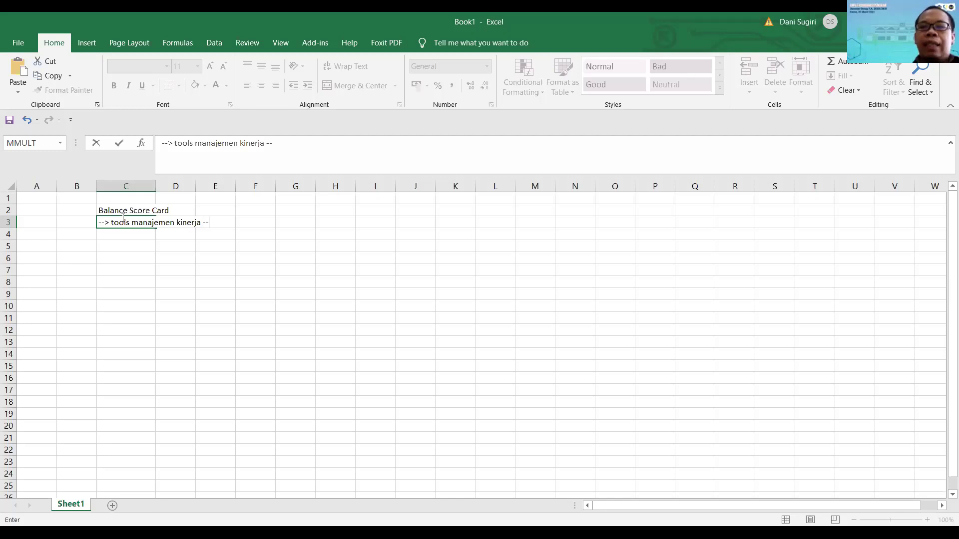
{"action": "type", "text": "->"}
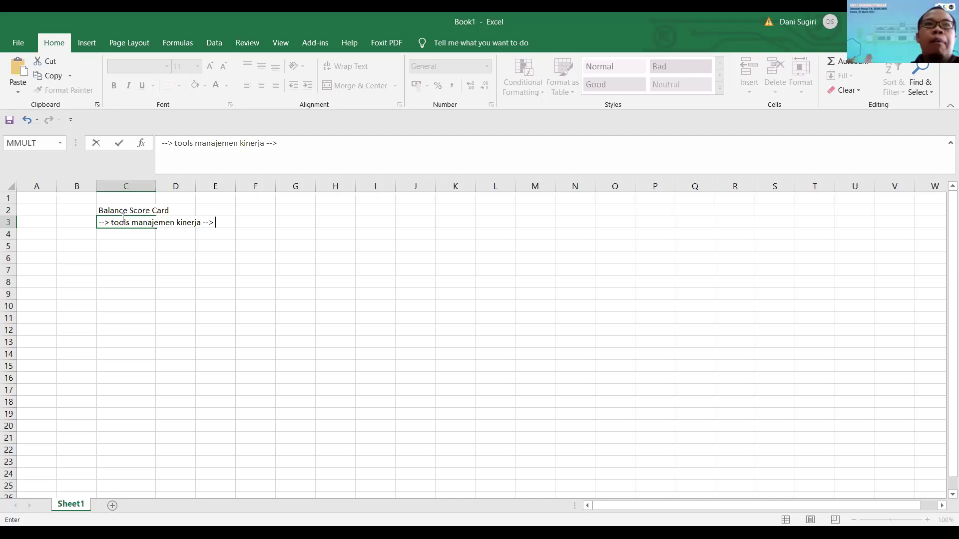
{"action": "type", "text": " u mng"}
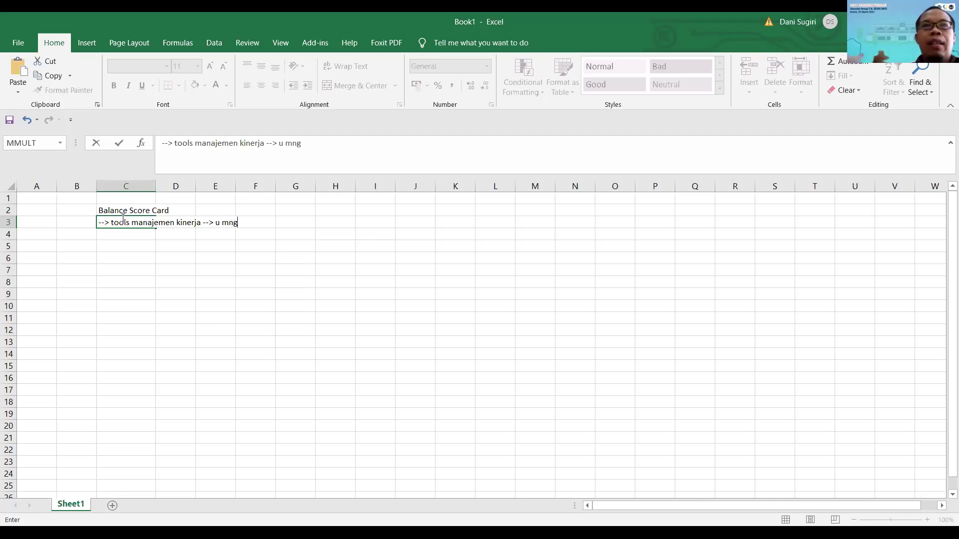
{"action": "type", "text": "elola "}
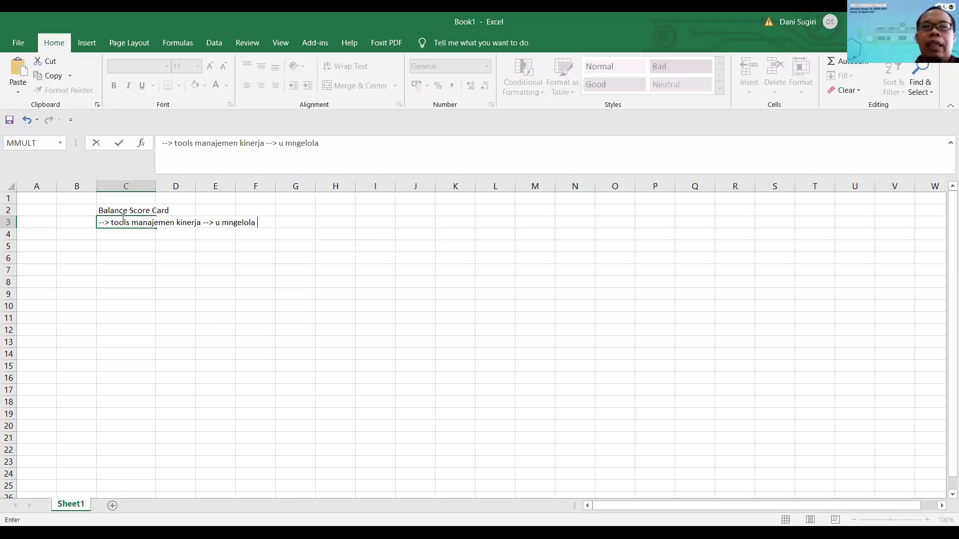
{"action": "type", "text": "kinerja,"}
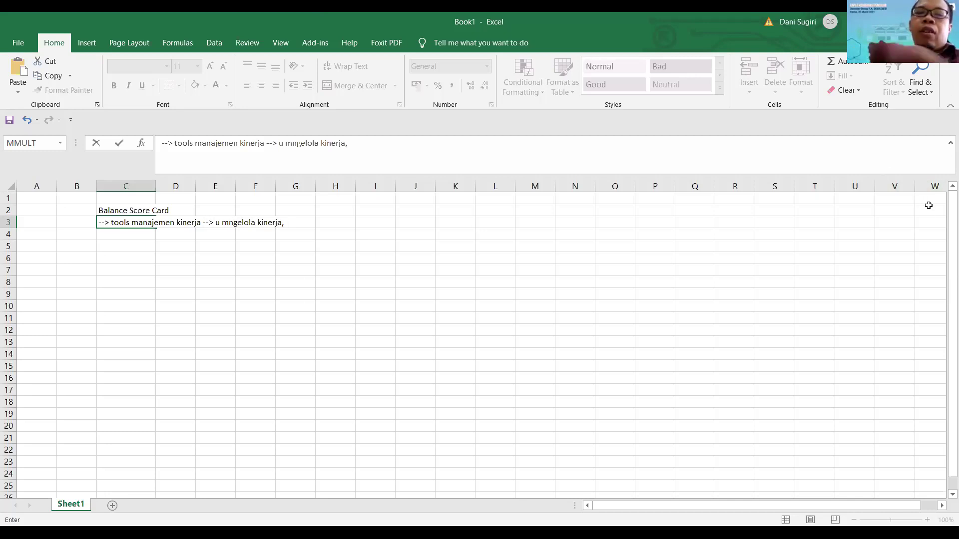
{"action": "type", "text": "Norton"}
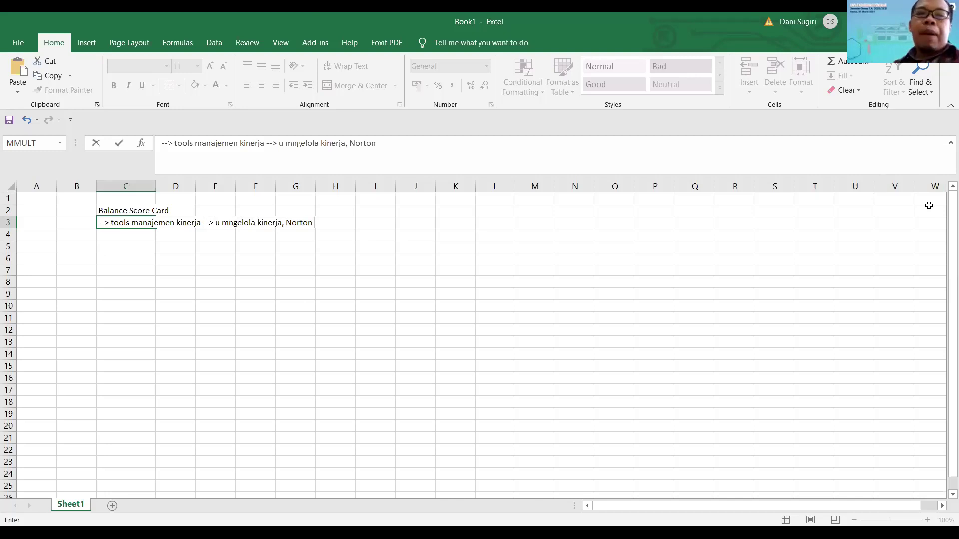
{"action": "type", "text": " & Kaplan"}
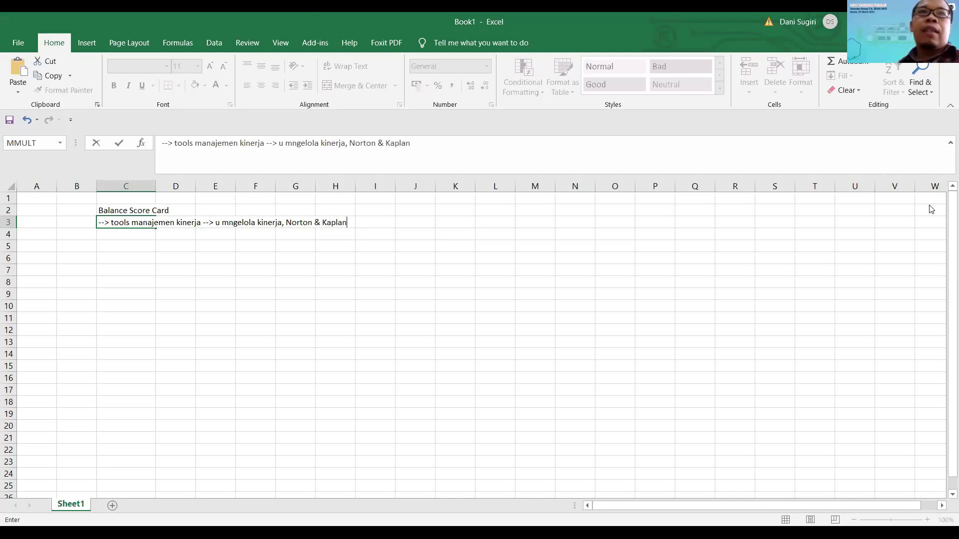
{"action": "key", "text": "Return"}
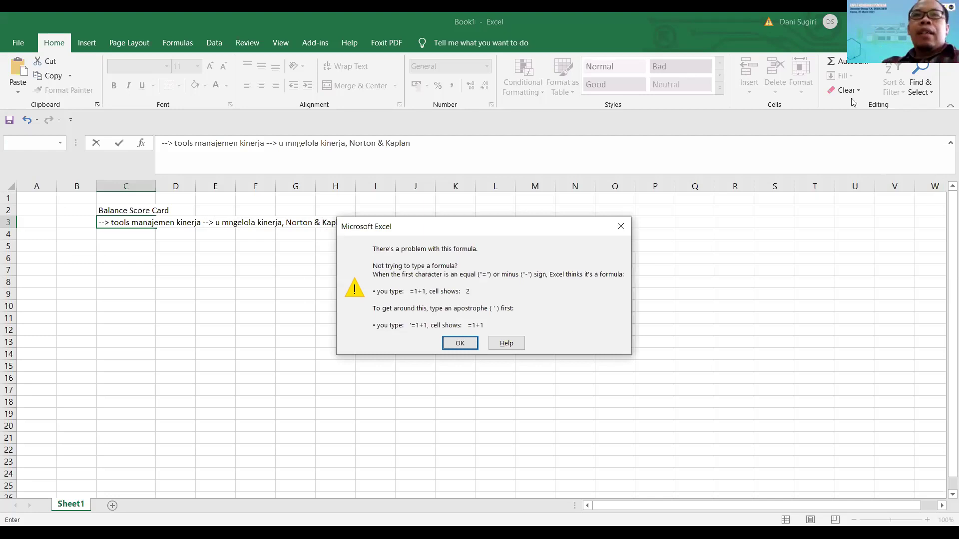
Dismiss the formula error and correct the beginning of the C3 note to "-> tools manajemen kinerja", removing the stray cell reference.
{"action": "left_click", "coordinate": [621, 226]}
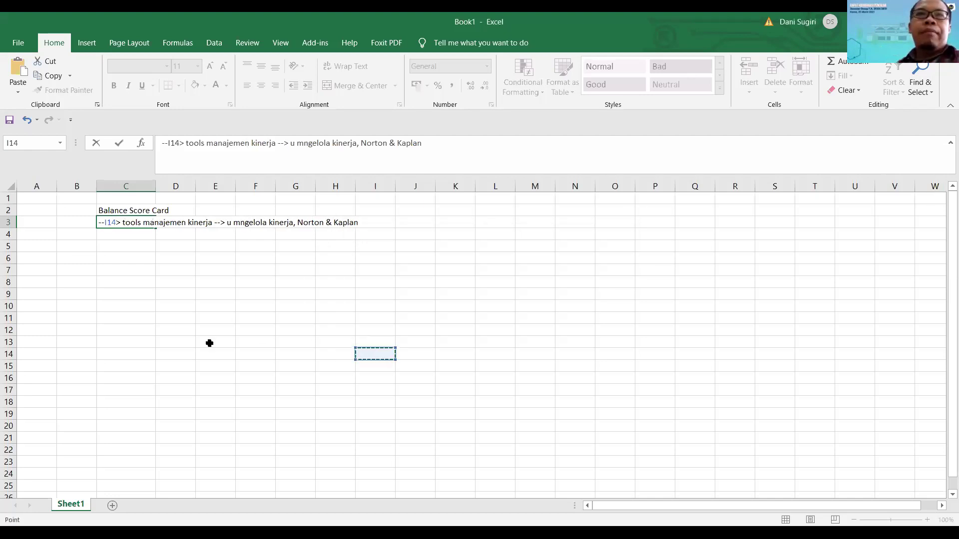
{"action": "left_click", "coordinate": [185, 285]}
{"action": "double_click", "coordinate": [109, 223]}
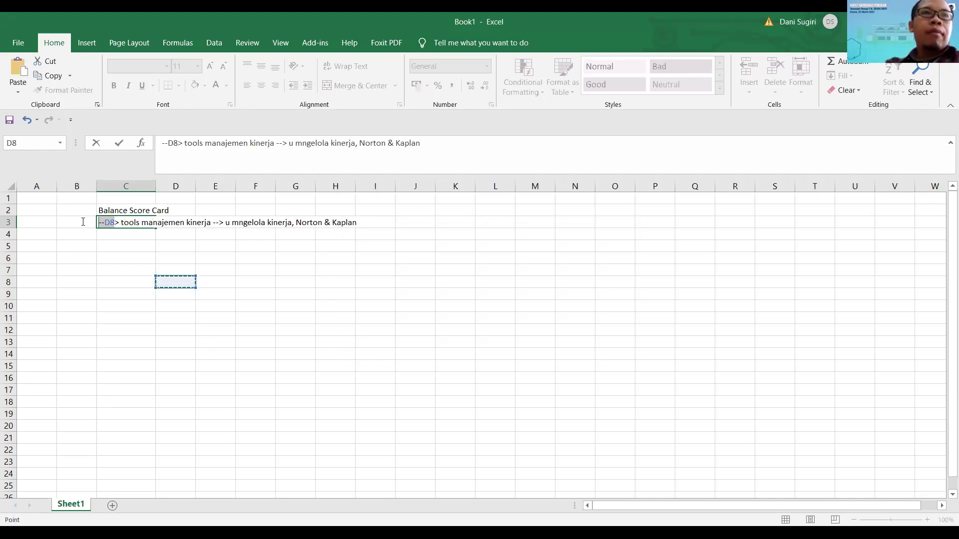
{"action": "key", "text": "BackSpace"}
{"action": "key", "text": "BackSpace"}
{"action": "key", "text": "Return"}
Enter "Oraganisasi di tempo dilihat kinerja --> kemampuan membuat profit" in C6.
{"action": "left_click", "coordinate": [133, 253]}
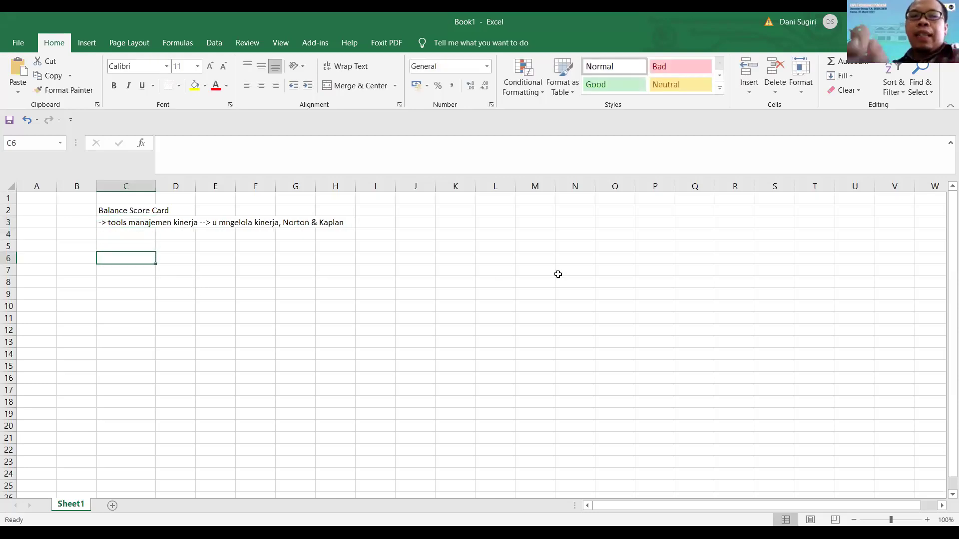
{"action": "type", "text": "Orag"}
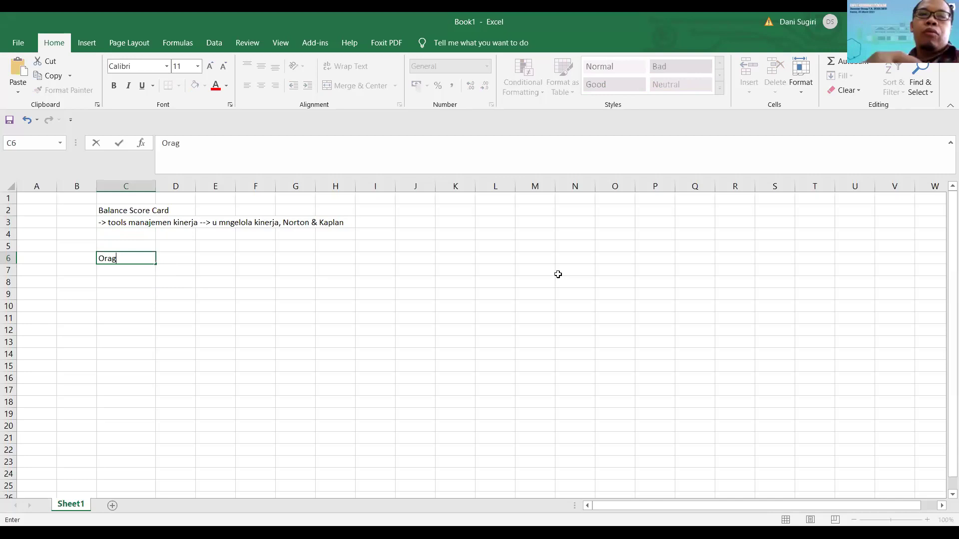
{"action": "type", "text": "anisasi di"}
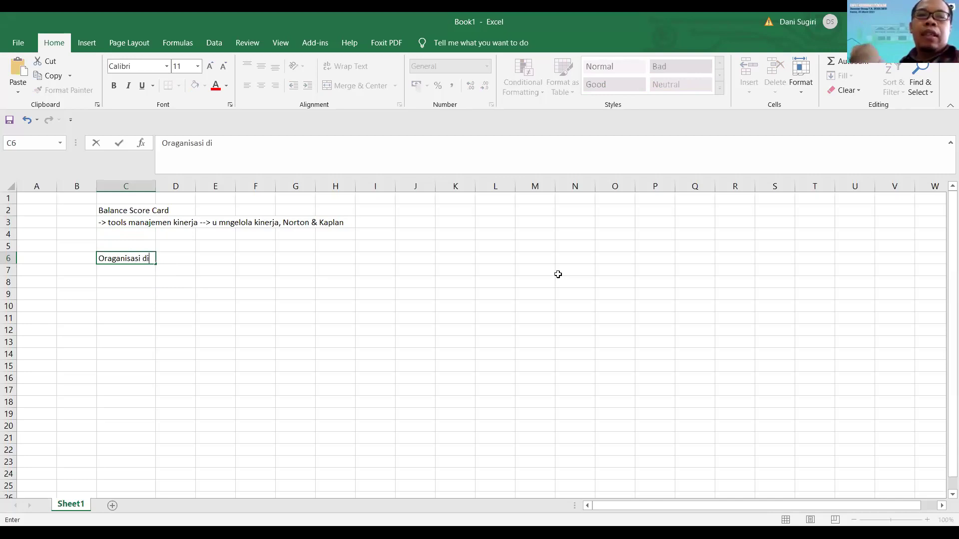
{"action": "type", "text": " tempo di"}
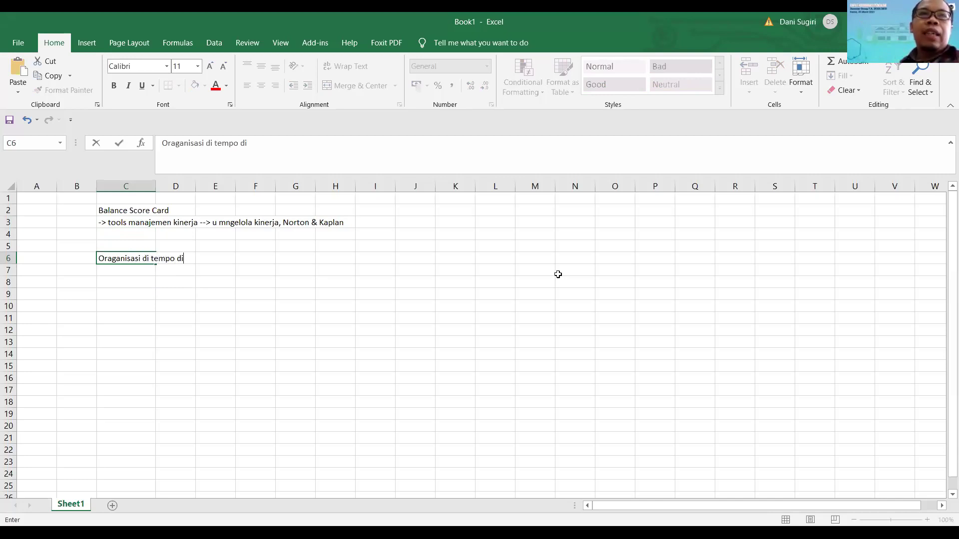
{"action": "type", "text": "lihat kinerja"}
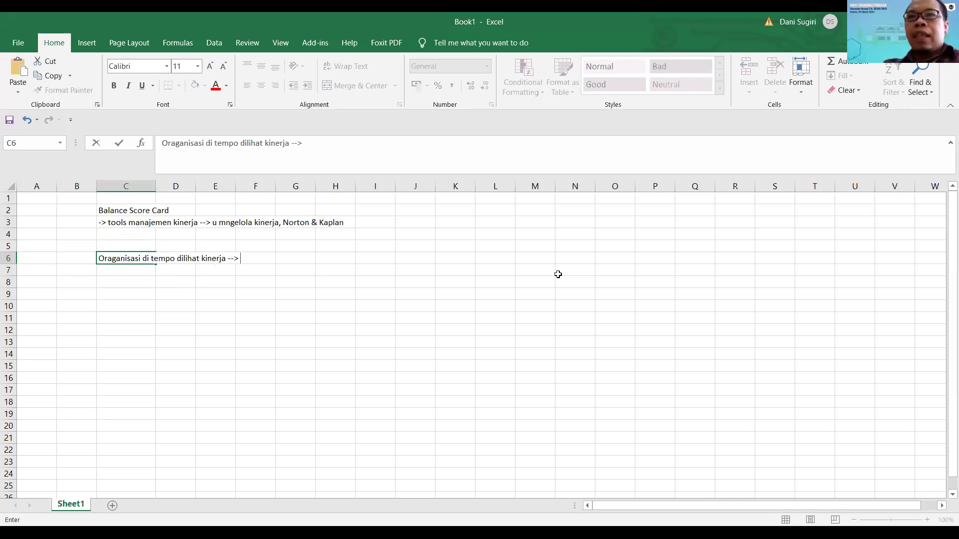
{"action": "type", "text": "--> kekam"}
{"action": "key", "text": "BackSpace"}
{"action": "key", "text": "BackSpace"}
{"action": "key", "text": "BackSpace"}
{"action": "key", "text": "BackSpace"}
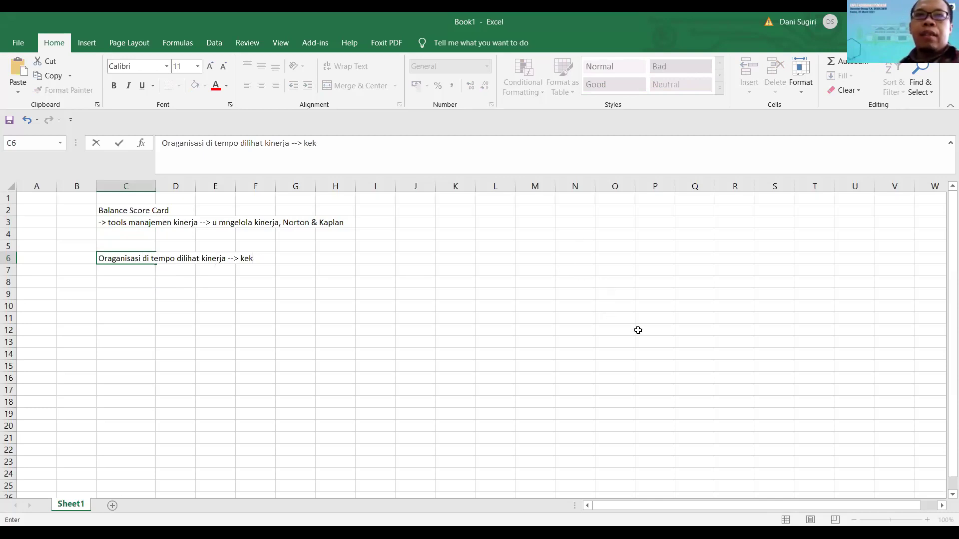
{"action": "type", "text": "emampuan"}
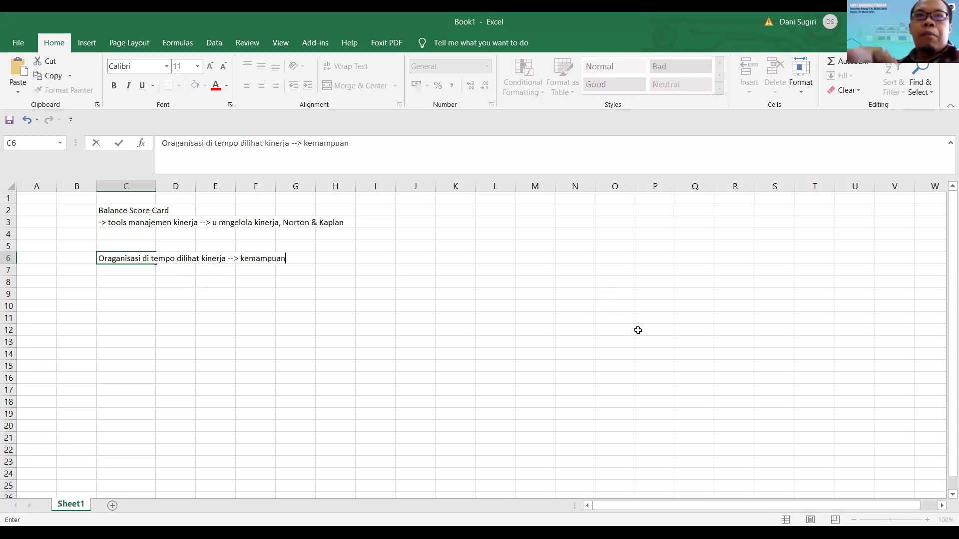
{"action": "type", "text": " membua"}
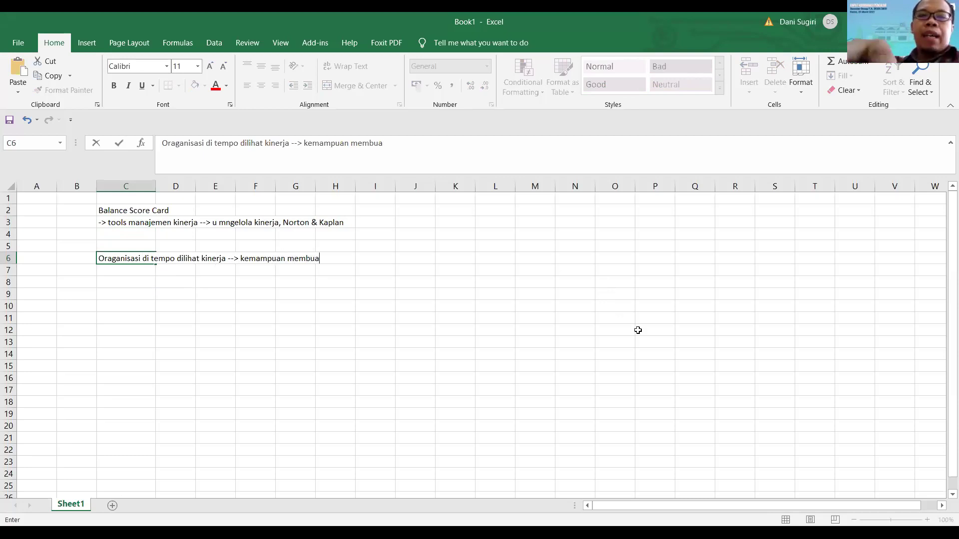
{"action": "type", "text": "t prof"}
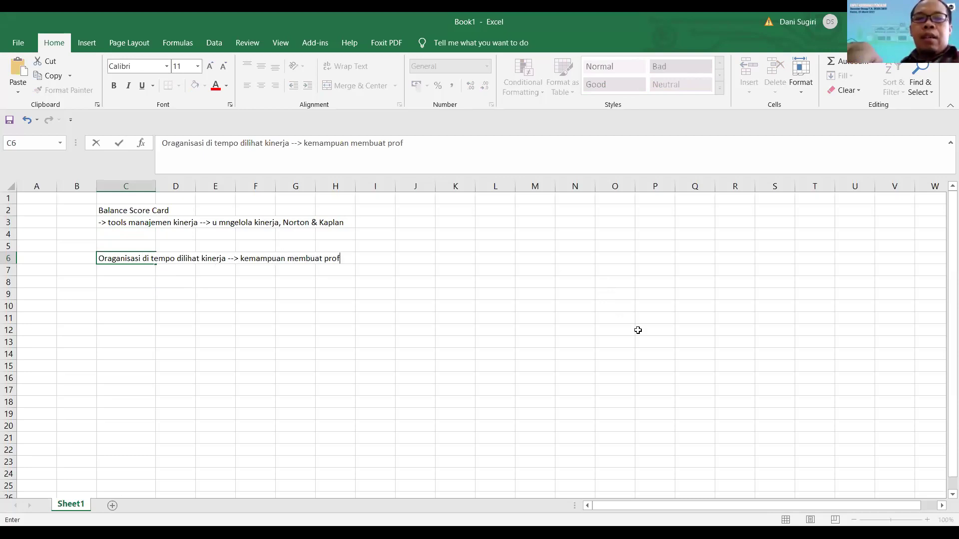
{"action": "type", "text": "it"}
{"action": "key", "text": "Return"}
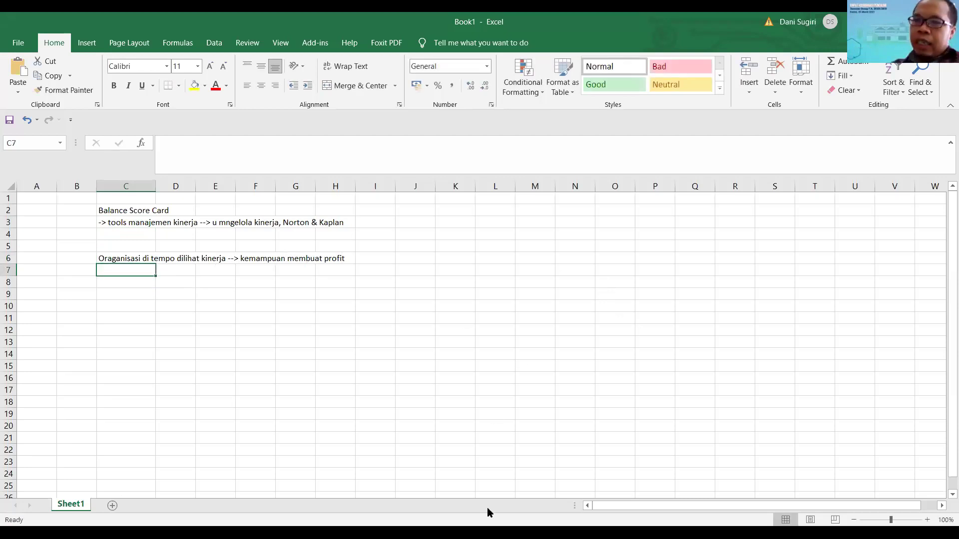
Enter "- ada perusahaan yg oke secara keu, laba gedhe, tp gak going concern" as text in C7.
{"action": "type", "text": "'- ada perusahaan yg oke sec"}
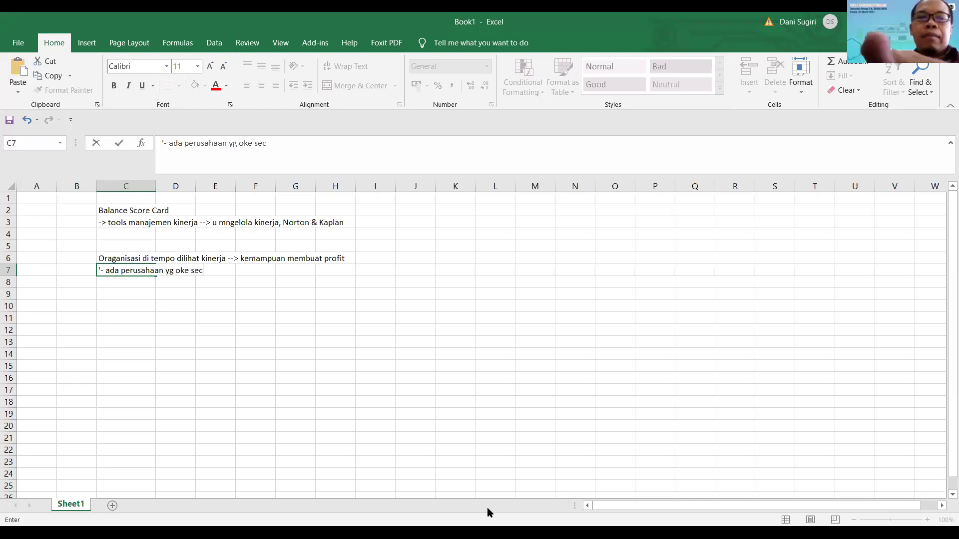
{"action": "type", "text": "ara keu, laba gedhe,"}
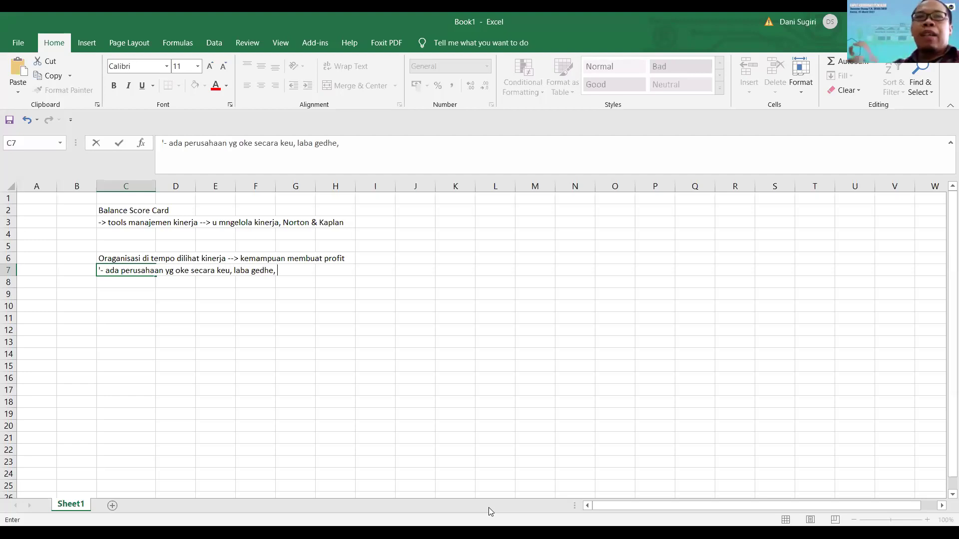
{"action": "type", "text": "tp ga"}
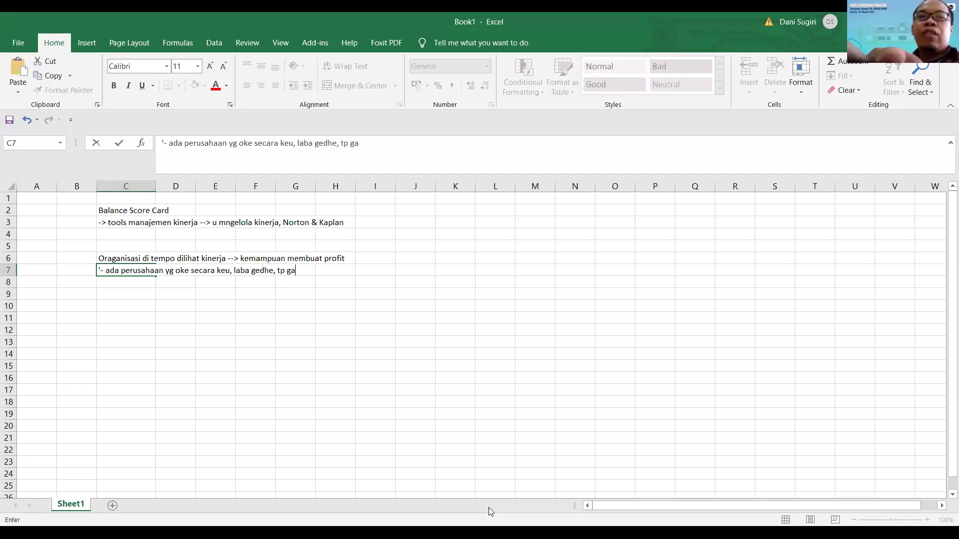
{"action": "type", "text": "k goi"}
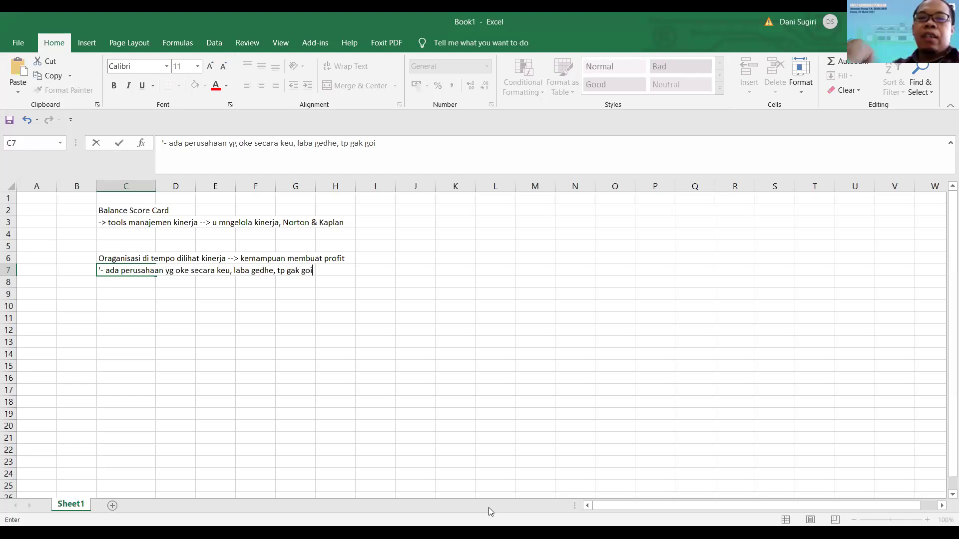
{"action": "type", "text": "ng concern"}
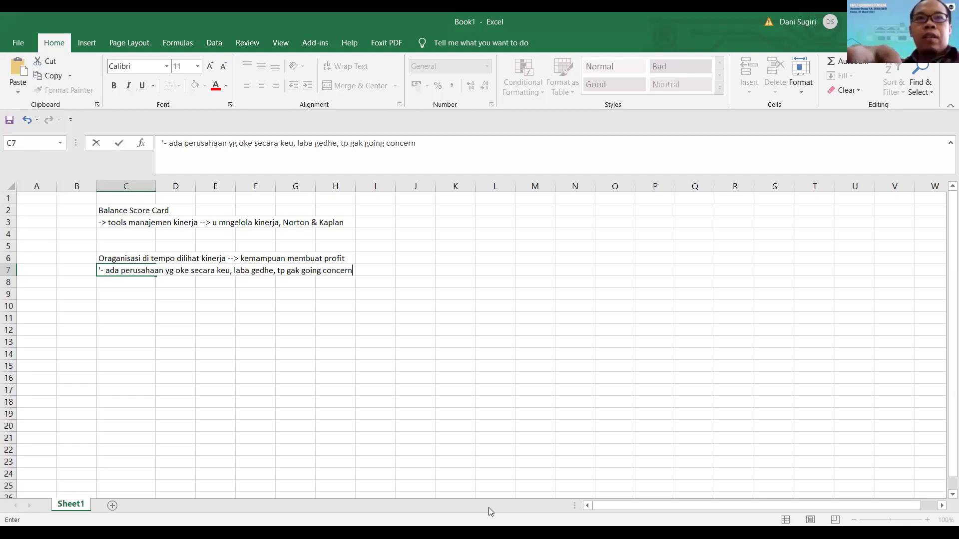
{"action": "key", "text": "Return"}
Enter "áda juga perusahaan ga pernah untung, p dia going concern" in C8 and move on to C10.
{"action": "type", "text": "áda juga p"}
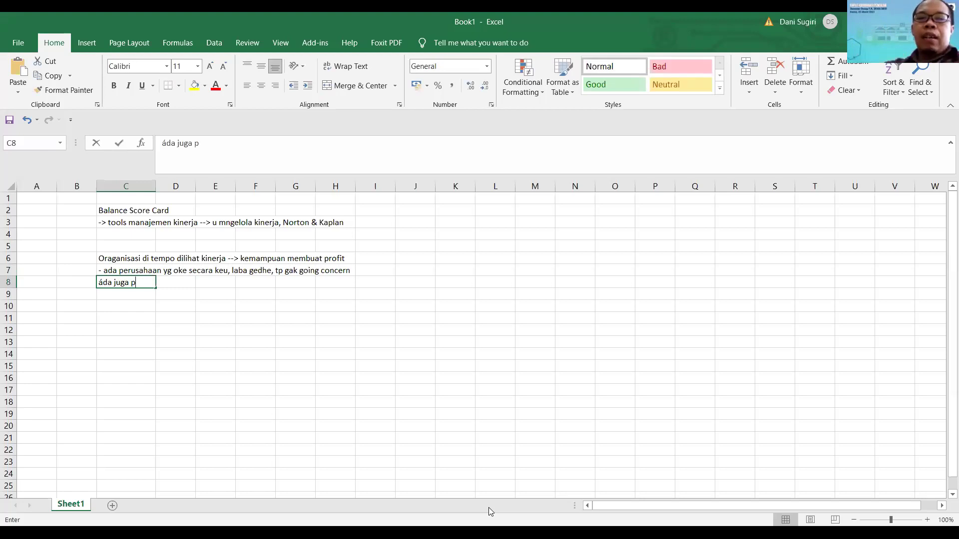
{"action": "type", "text": "entitas"}
{"action": "key", "text": "BackSpace"}
{"action": "key", "text": "BackSpace"}
{"action": "key", "text": "BackSpace"}
{"action": "key", "text": "BackSpace"}
{"action": "key", "text": "BackSpace"}
{"action": "key", "text": "BackSpace"}
{"action": "key", "text": "BackSpace"}
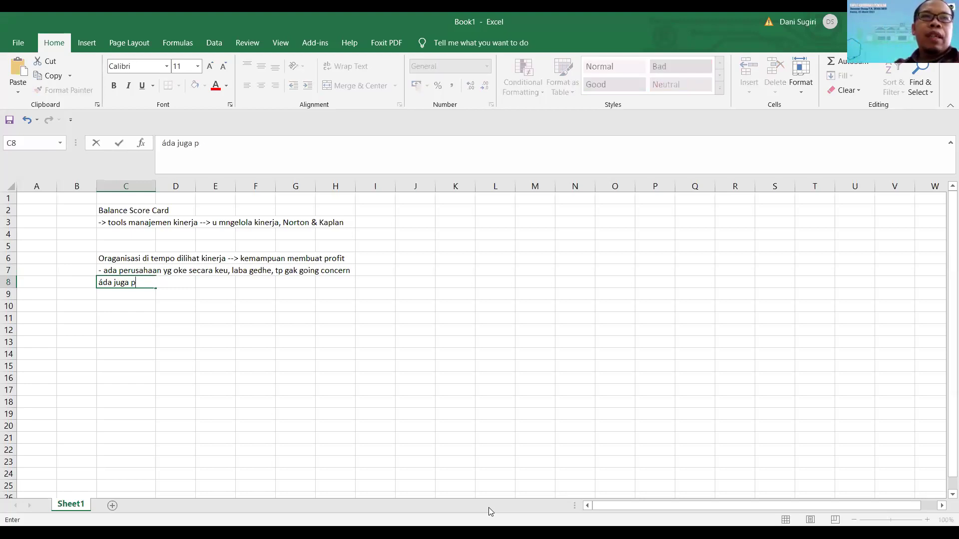
{"action": "type", "text": "erus"}
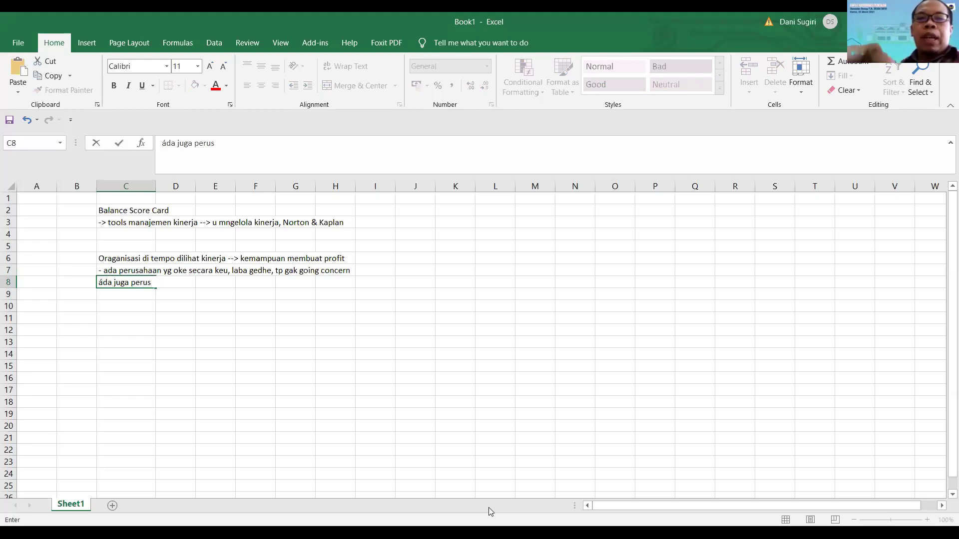
{"action": "type", "text": "ahaan ga pern"}
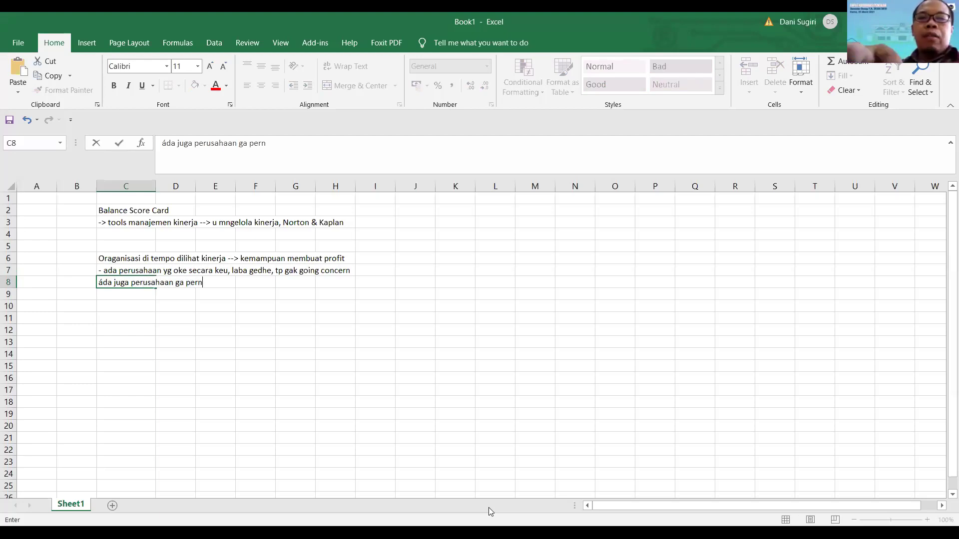
{"action": "type", "text": "ah untung, p dia going concer"}
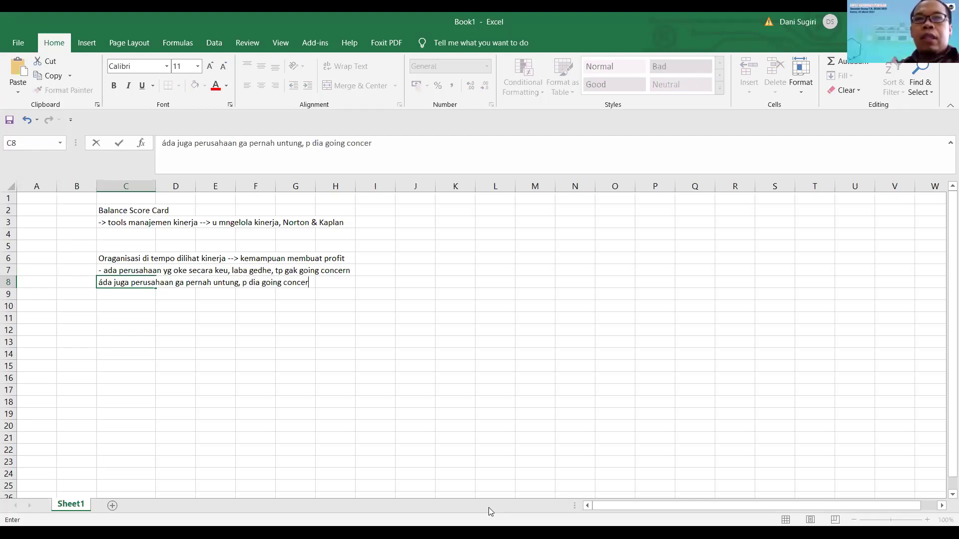
{"action": "type", "text": "n"}
{"action": "key", "text": "Return"}
{"action": "key", "text": "Return"}
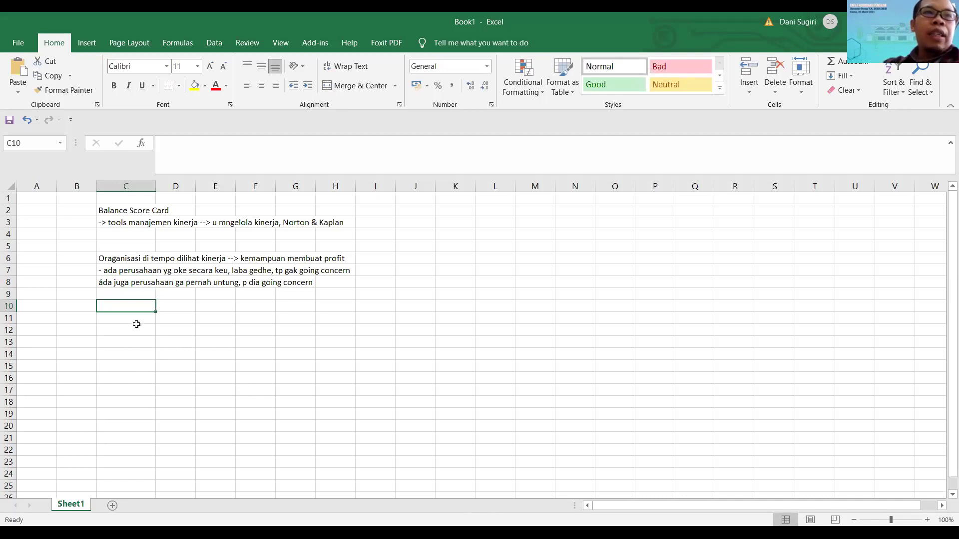
Enter the number 1 in B10 and 2 in B13 as the first two list numbers.
{"action": "left_click", "coordinate": [91, 304]}
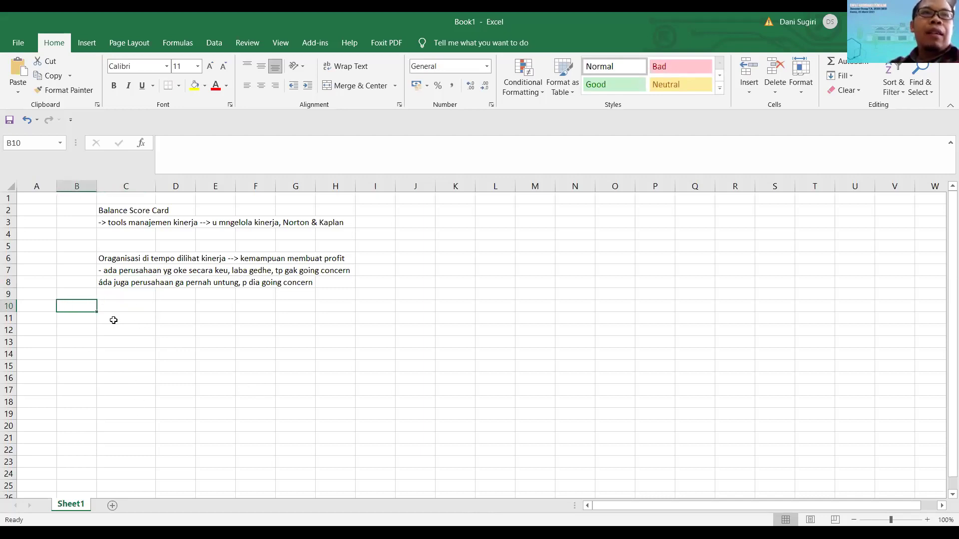
{"action": "type", "text": "1"}
{"action": "key", "text": "Return"}
{"action": "type", "text": "2"}
{"action": "key", "text": "Return"}
{"action": "key", "text": "Return"}
{"action": "type", "text": "2"}
{"action": "key", "text": "Return"}
Continue the numbering in column B with 3 in B16 and 4 in B19.
{"action": "key", "text": "Return"}
{"action": "key", "text": "Return"}
{"action": "key", "text": "Return"}
{"action": "key", "text": "Return"}
{"action": "key", "text": "Up"}
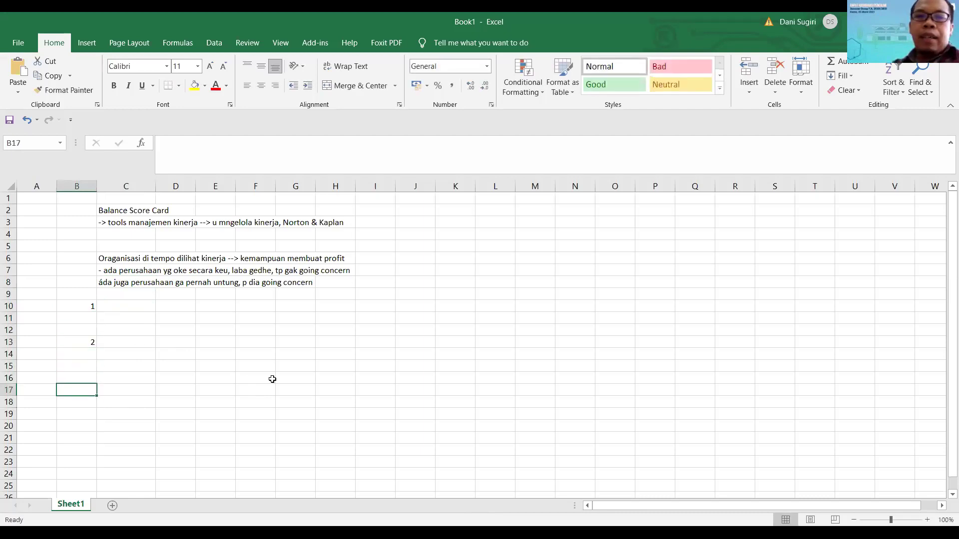
{"action": "key", "text": "Up"}
{"action": "type", "text": "3"}
{"action": "key", "text": "Return"}
{"action": "key", "text": "Return"}
{"action": "key", "text": "Return"}
{"action": "type", "text": "4"}
{"action": "key", "text": "Return"}
Enter "Learning & Growth" in C19 beside number 4.
{"action": "left_click", "coordinate": [141, 415]}
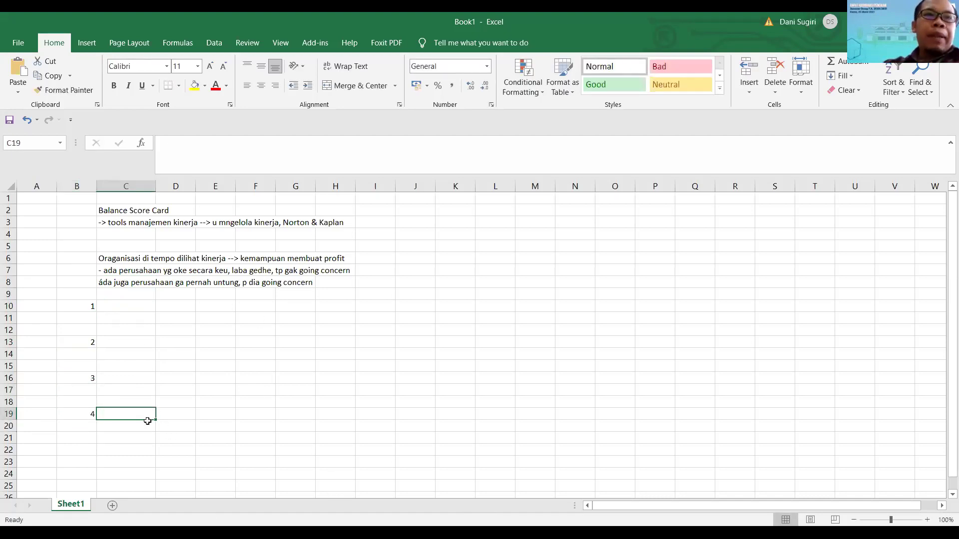
{"action": "type", "text": "Lea"}
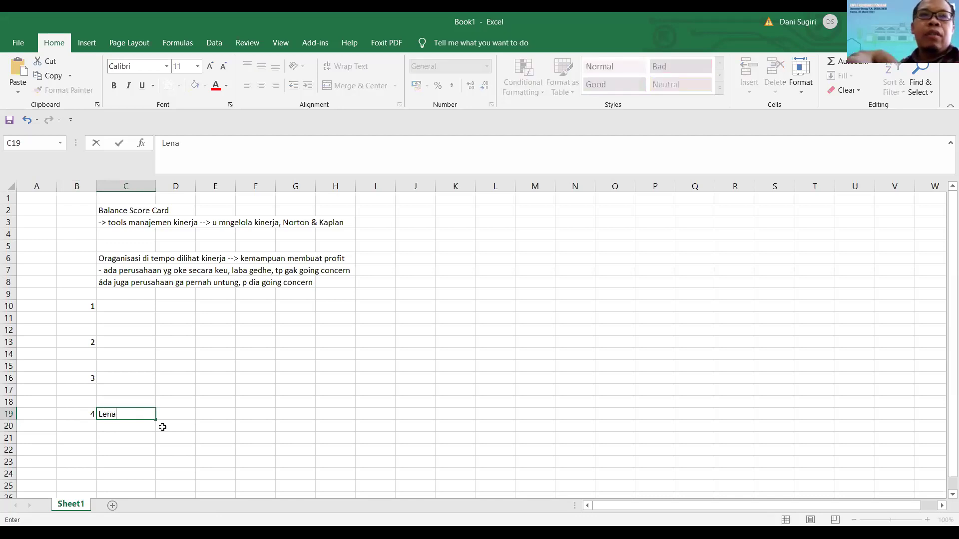
{"action": "type", "text": "rning "}
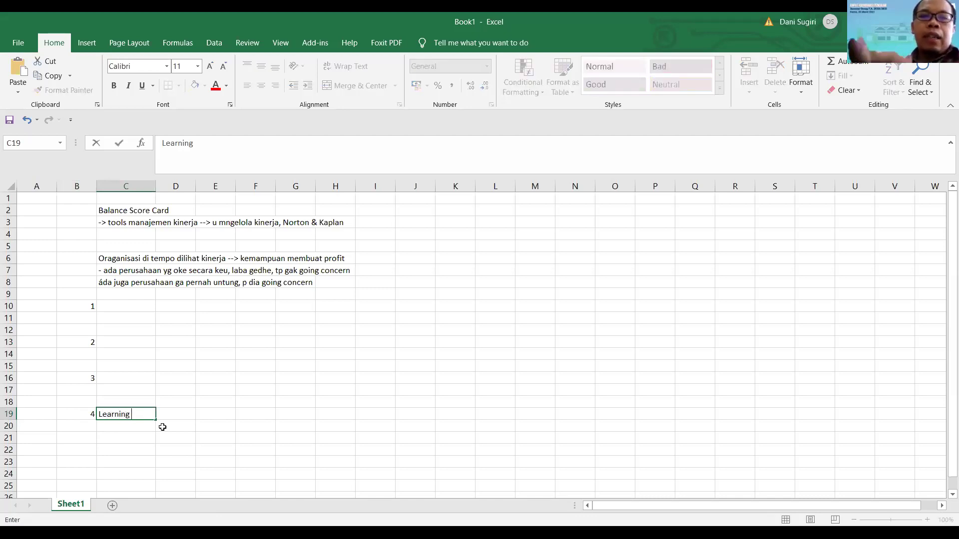
{"action": "type", "text": "& Growh"}
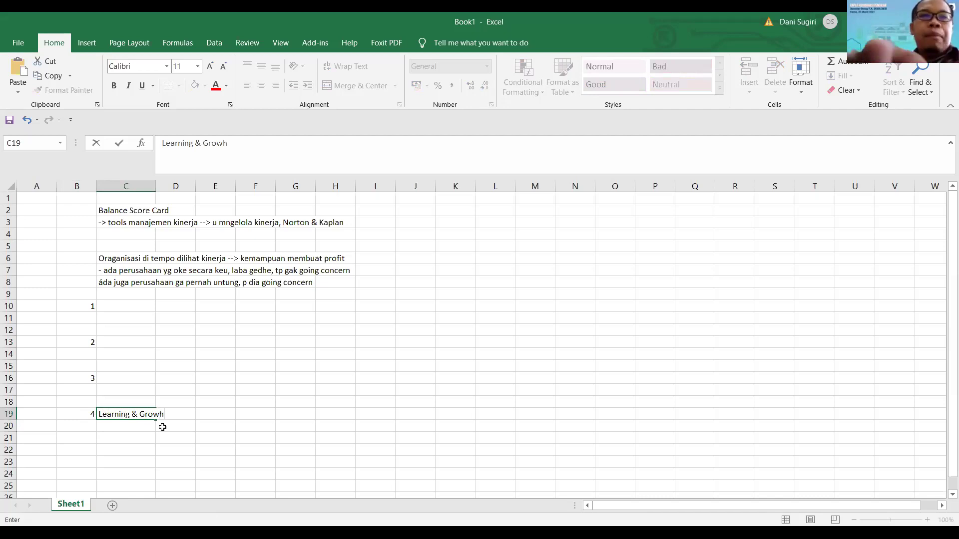
{"action": "key", "text": "BackSpace"}
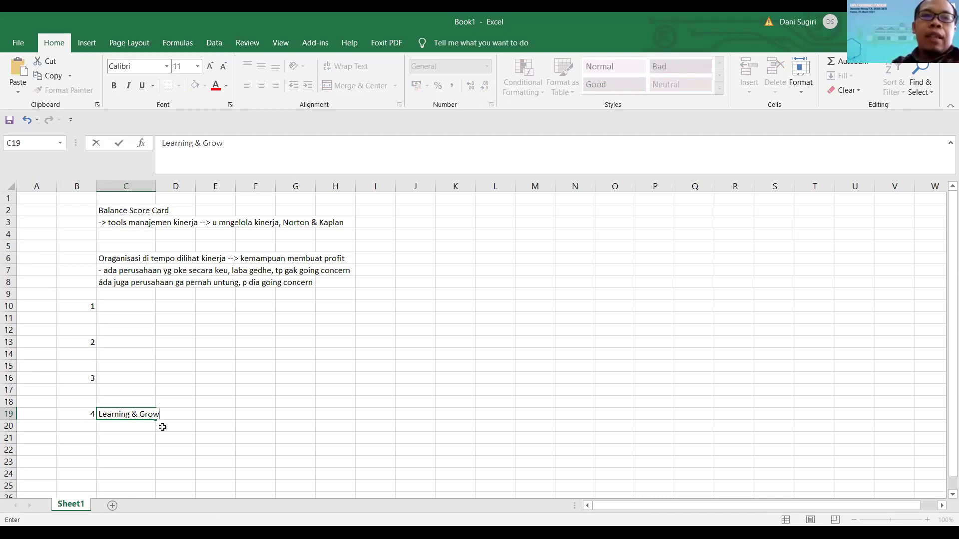
{"action": "type", "text": "th"}
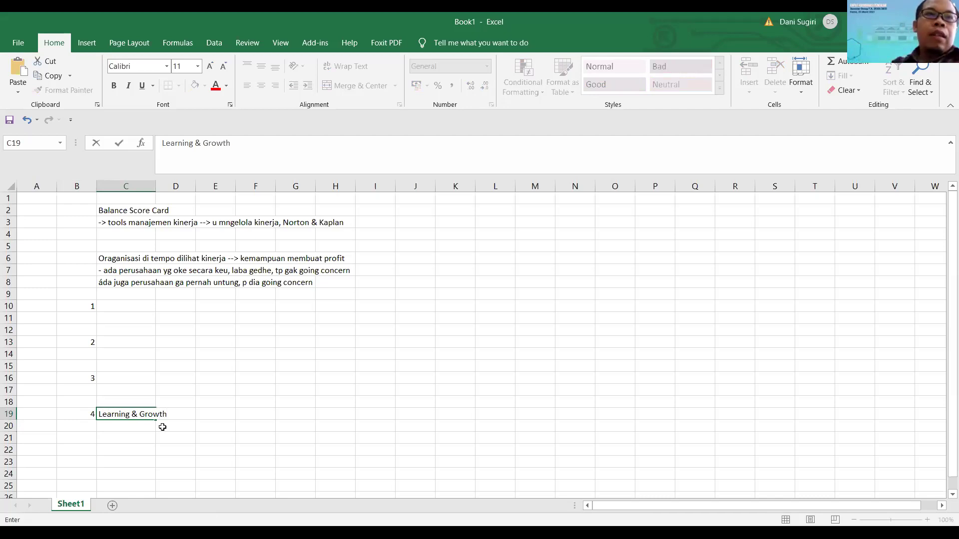
{"action": "key", "text": "Return"}
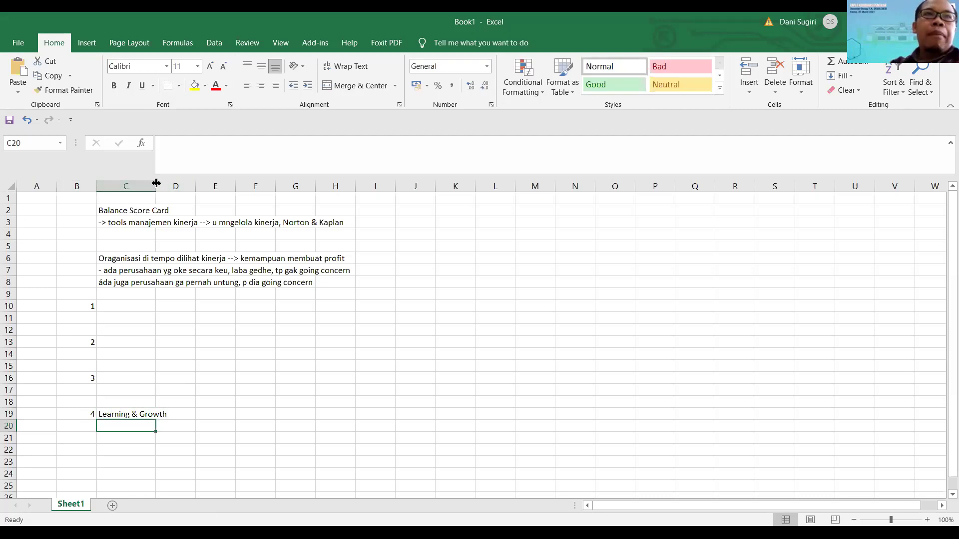
Widen column C to hold the "Learning & Growth" text and make column D wider as well.
{"action": "left_click_drag", "start_coordinate": [156, 183], "coordinate": [205, 184]}
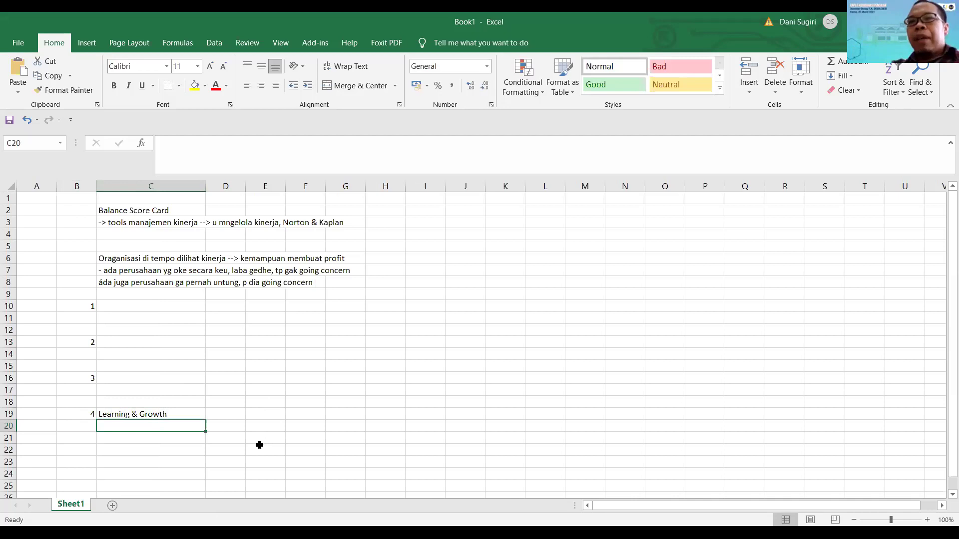
{"action": "left_click", "coordinate": [256, 417]}
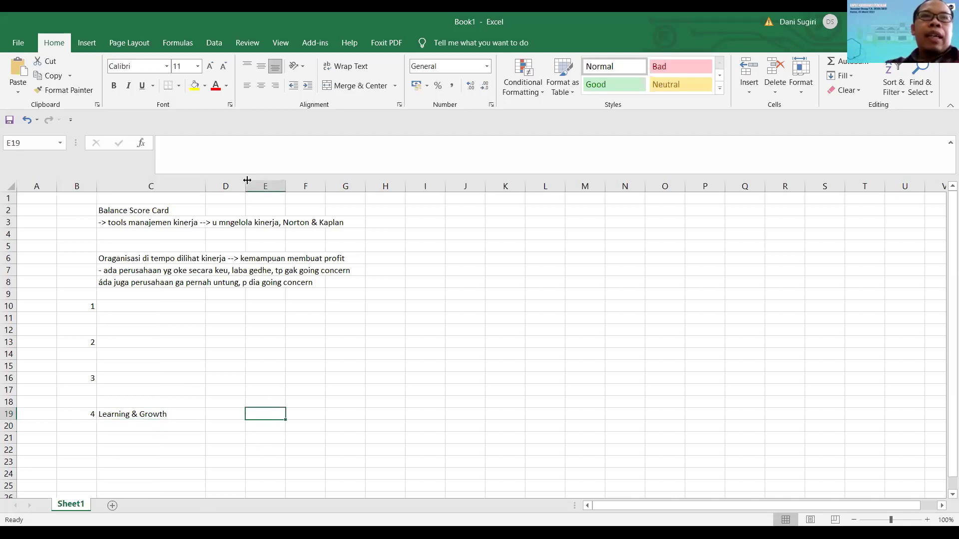
{"action": "left_click_drag", "start_coordinate": [247, 179], "coordinate": [282, 201]}
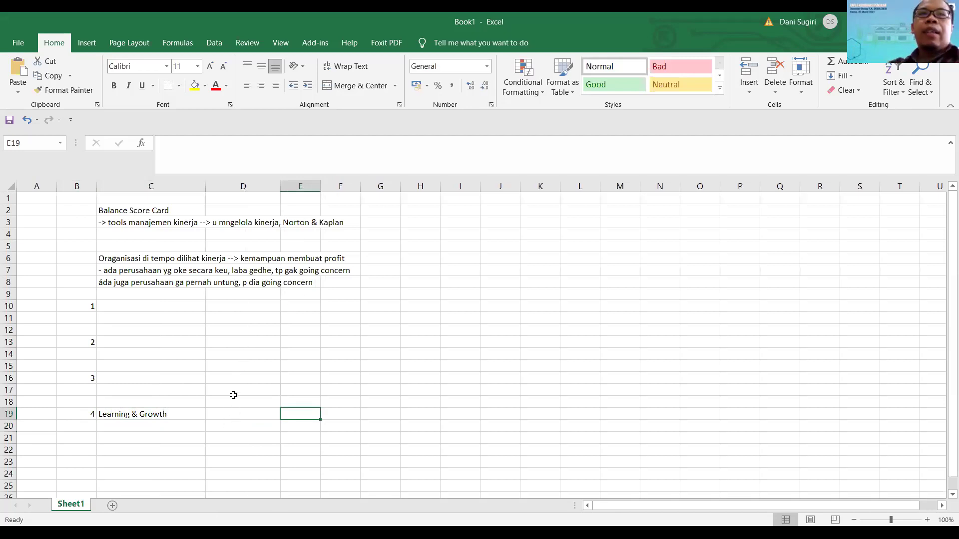
Enter "SDM nyaman, tumbuh, merasa bagian organisasi" in D19 as the description of Learning & Growth.
{"action": "left_click", "coordinate": [232, 413]}
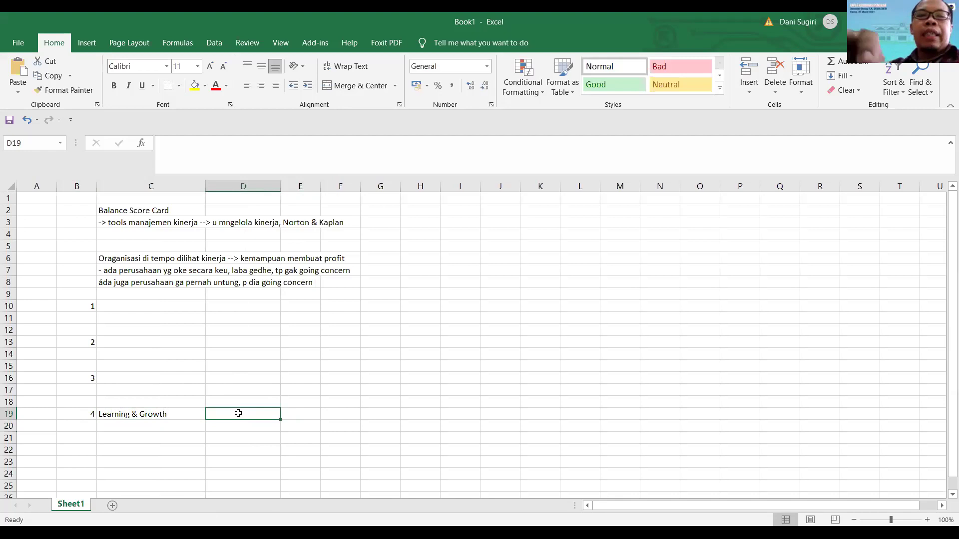
{"action": "type", "text": "SDM nyaman"}
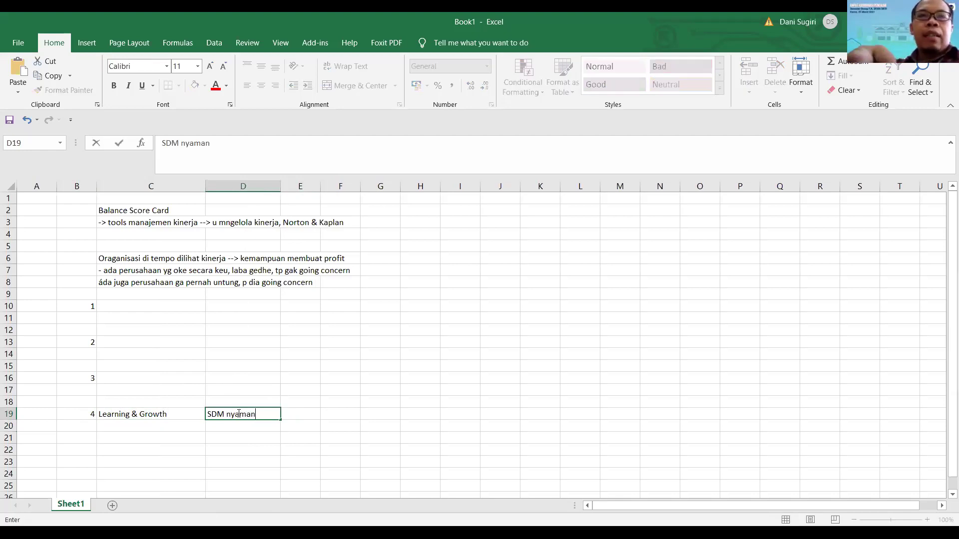
{"action": "type", "text": ","}
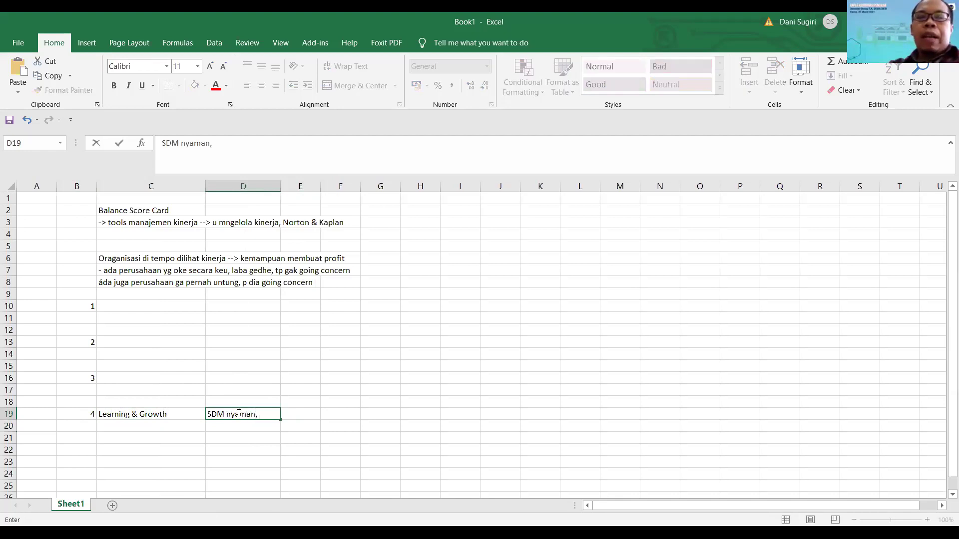
{"action": "type", "text": " tumbuh"}
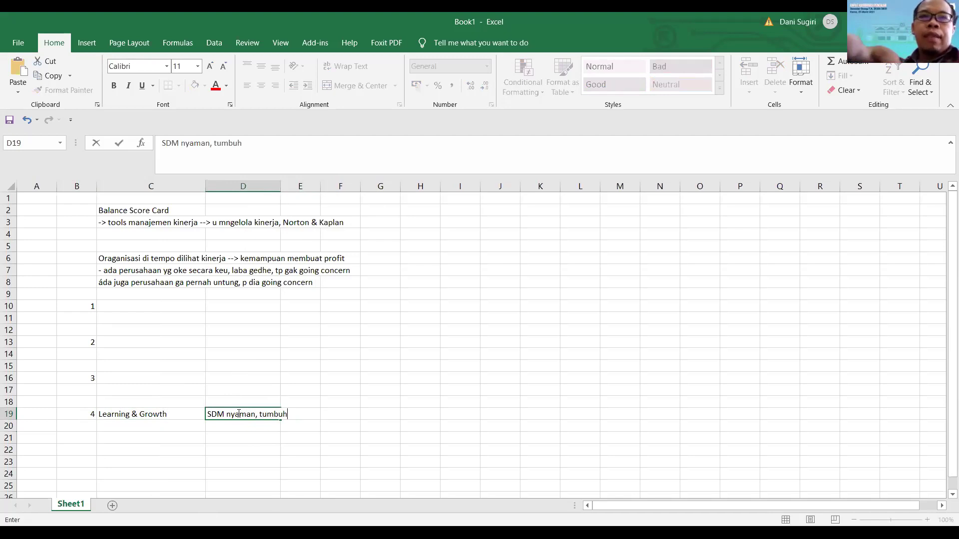
{"action": "type", "text": ", merasa"}
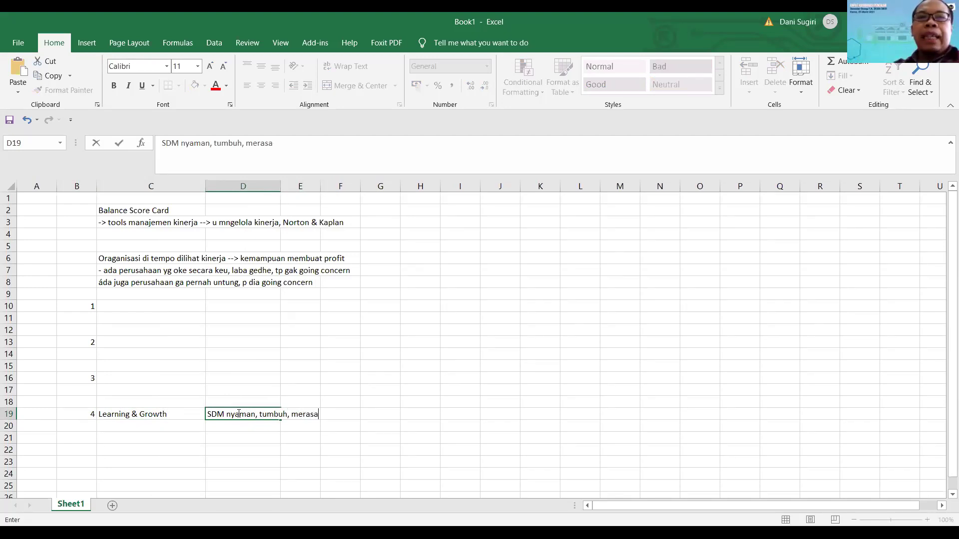
{"action": "type", "text": " bagian or"}
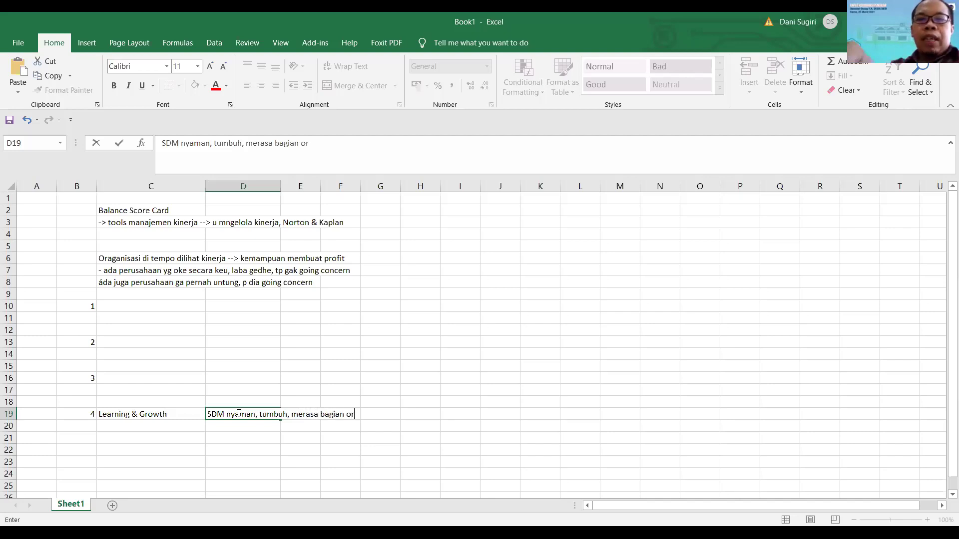
{"action": "type", "text": "ganisasi"}
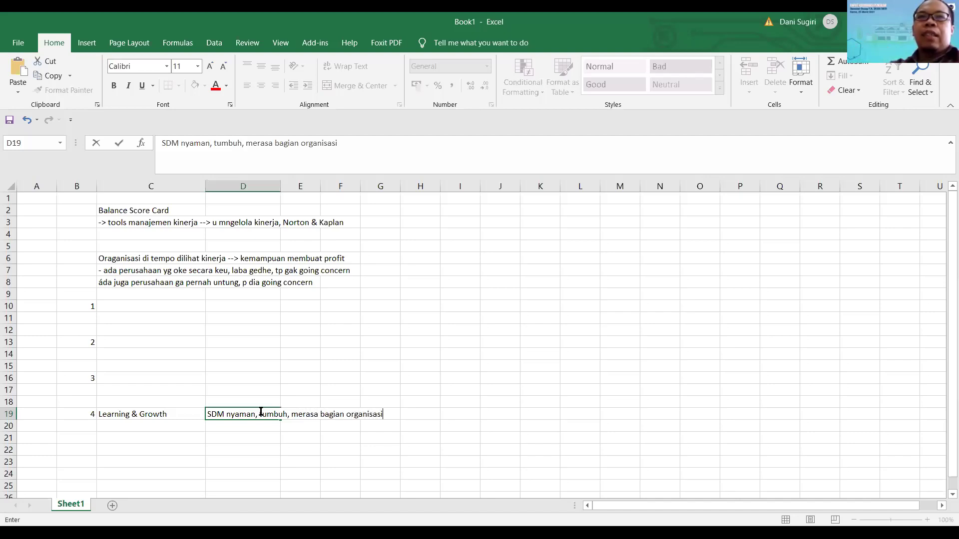
{"action": "left_click", "coordinate": [413, 444]}
Widen column D to fit its text and append "; IT, tata kelola, prosedur" to the D19 description.
{"action": "left_click_drag", "start_coordinate": [283, 185], "coordinate": [400, 223]}
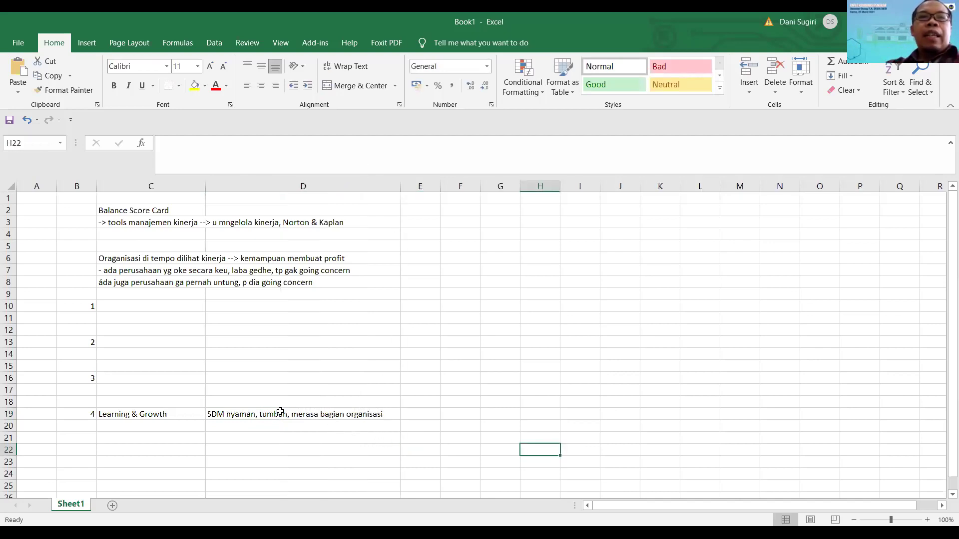
{"action": "double_click", "coordinate": [388, 412]}
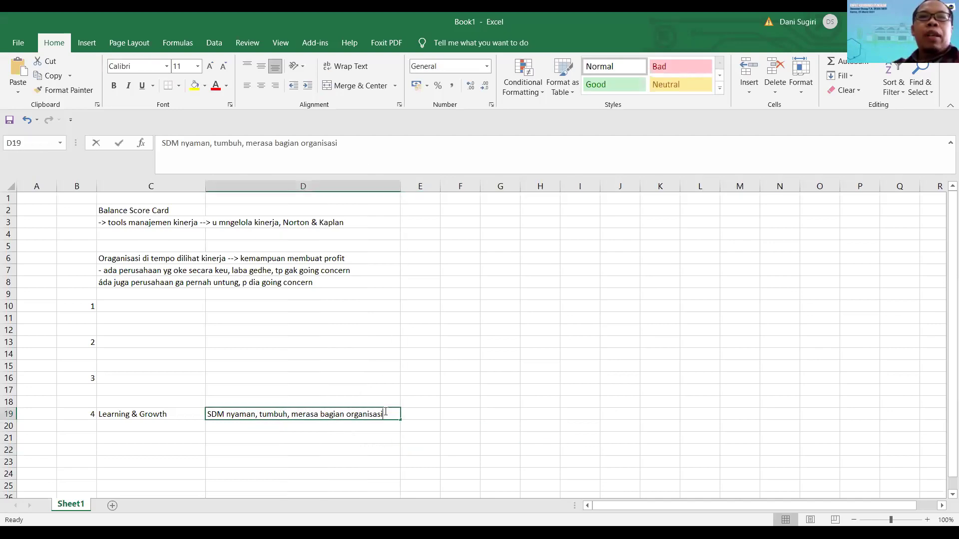
{"action": "type", "text": ";"}
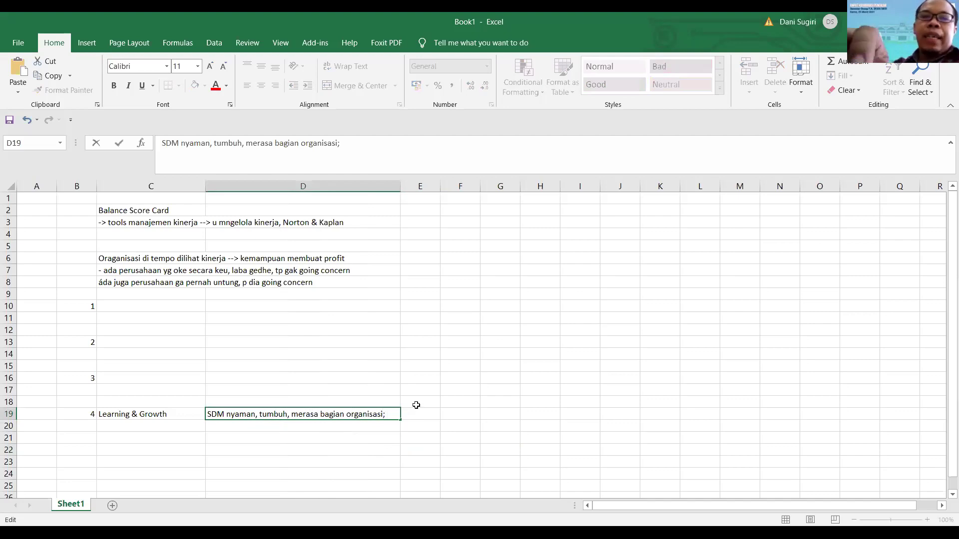
{"action": "type", "text": " IT, tat"}
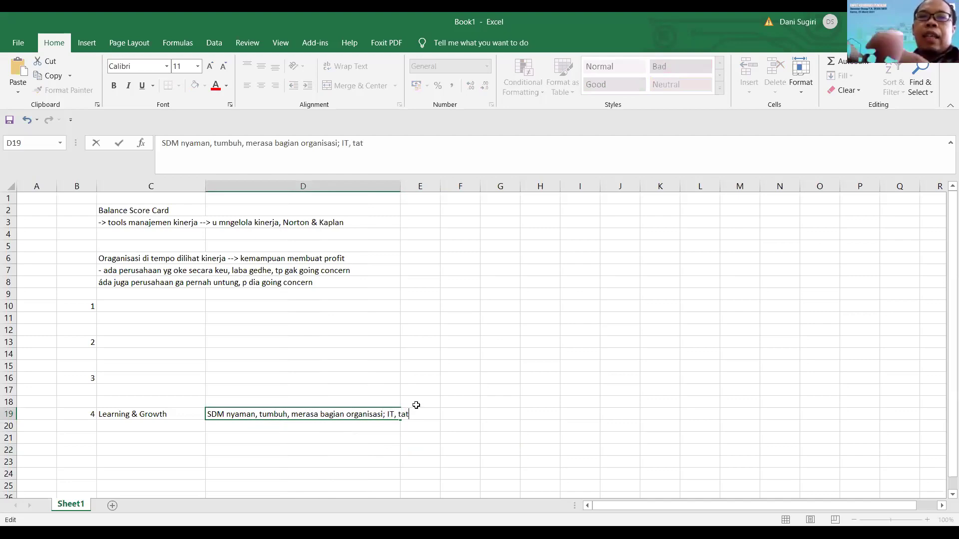
{"action": "type", "text": "a kelola,"}
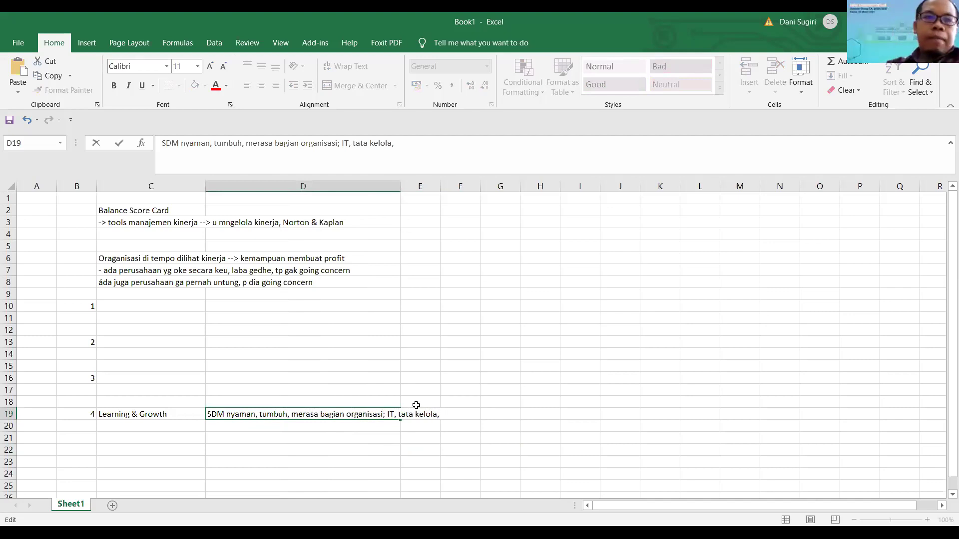
{"action": "type", "text": " prosedur"}
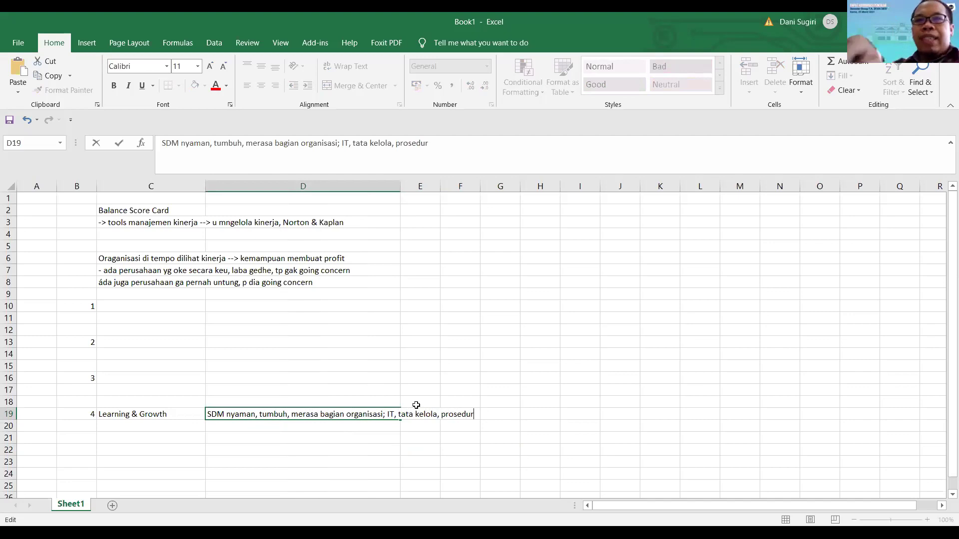
{"action": "key", "text": "Return"}
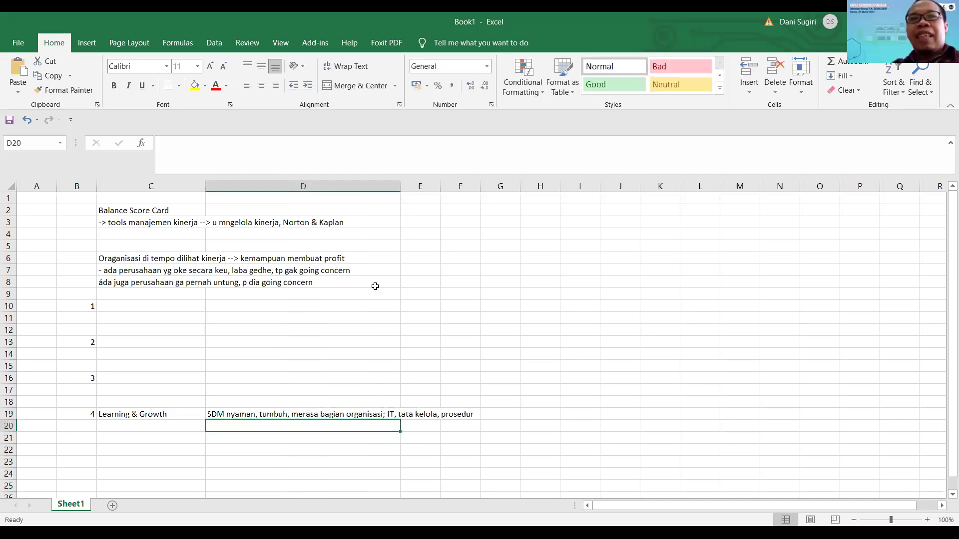
Wrap the text of the Learning & Growth description in D19.
{"action": "left_click", "coordinate": [367, 408]}
{"action": "left_click", "coordinate": [346, 66]}
{"action": "left_click", "coordinate": [176, 380]}
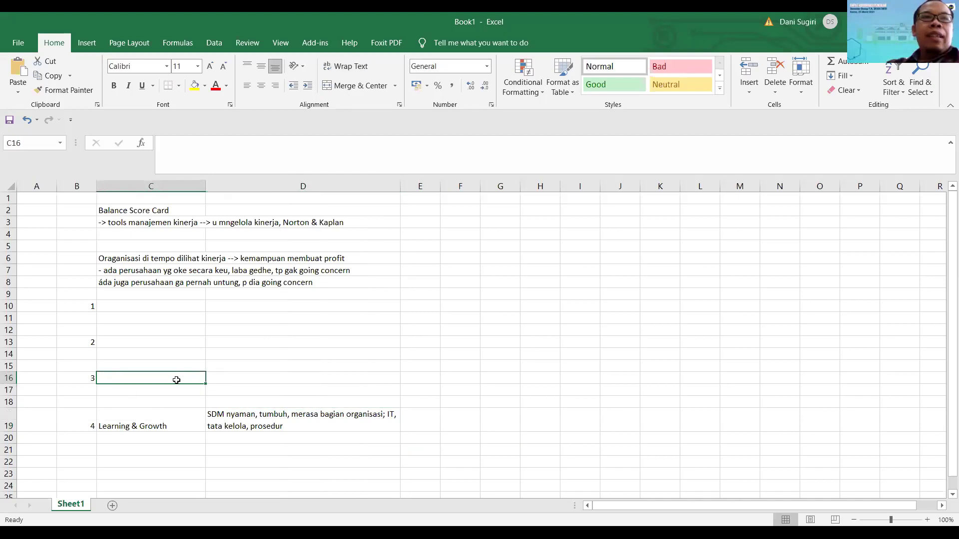
Fill the "Learning & Growth" cell C19 with yellow and centre its text horizontally and vertically.
{"action": "left_click", "coordinate": [182, 421]}
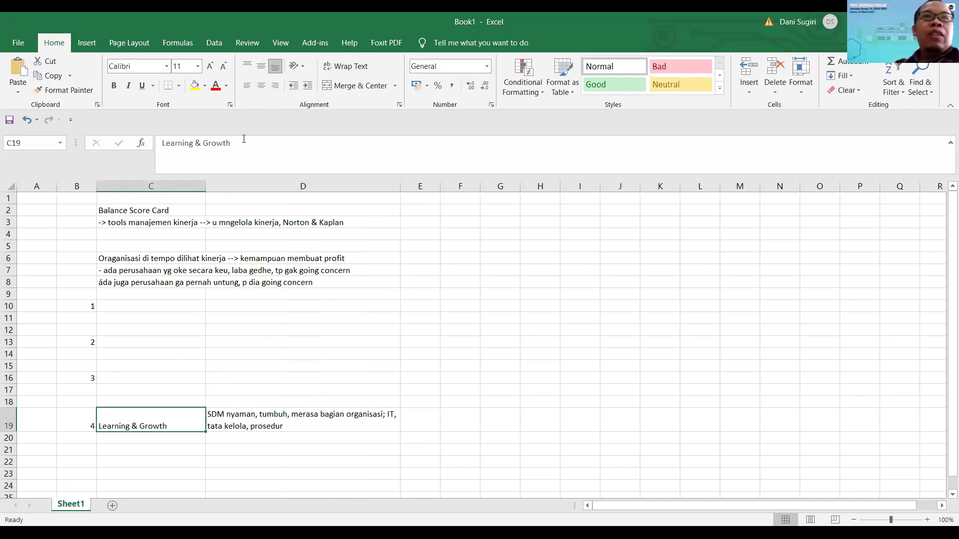
{"action": "left_click", "coordinate": [197, 86]}
{"action": "left_click", "coordinate": [260, 86]}
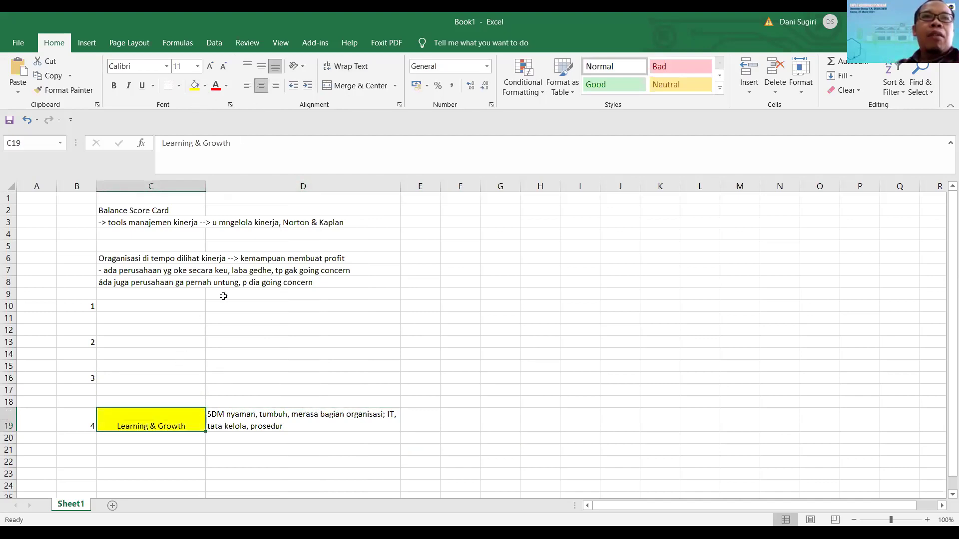
{"action": "left_click", "coordinate": [261, 66]}
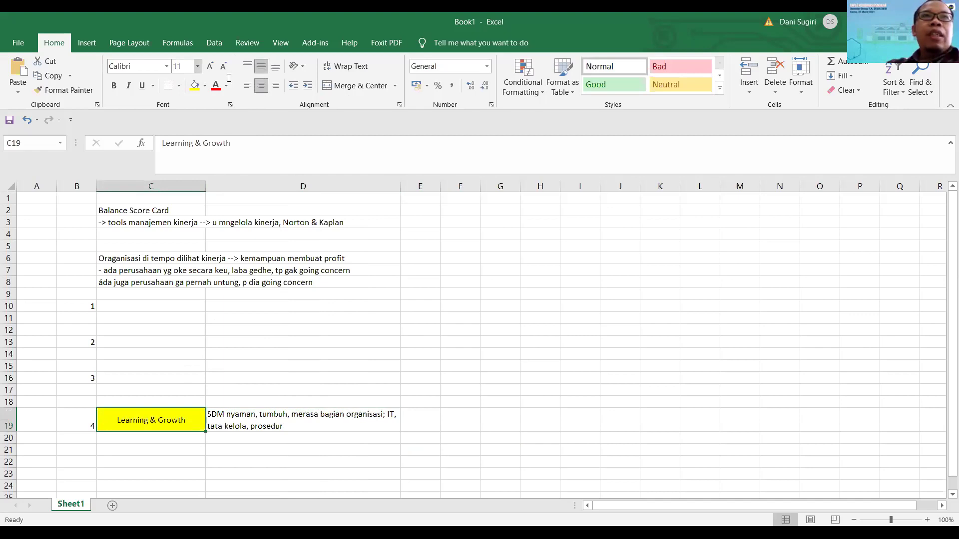
Draw an up block arrow about 0.87 cm wide and 0.45 cm high just above the "Learning & Growth" cell.
{"action": "left_click", "coordinate": [129, 45]}
{"action": "left_click", "coordinate": [86, 43]}
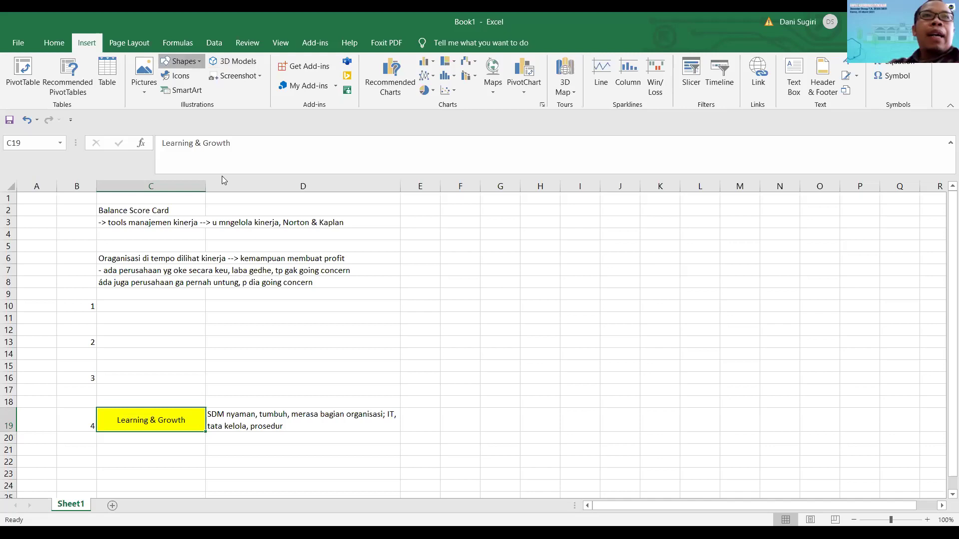
{"action": "left_click", "coordinate": [193, 66]}
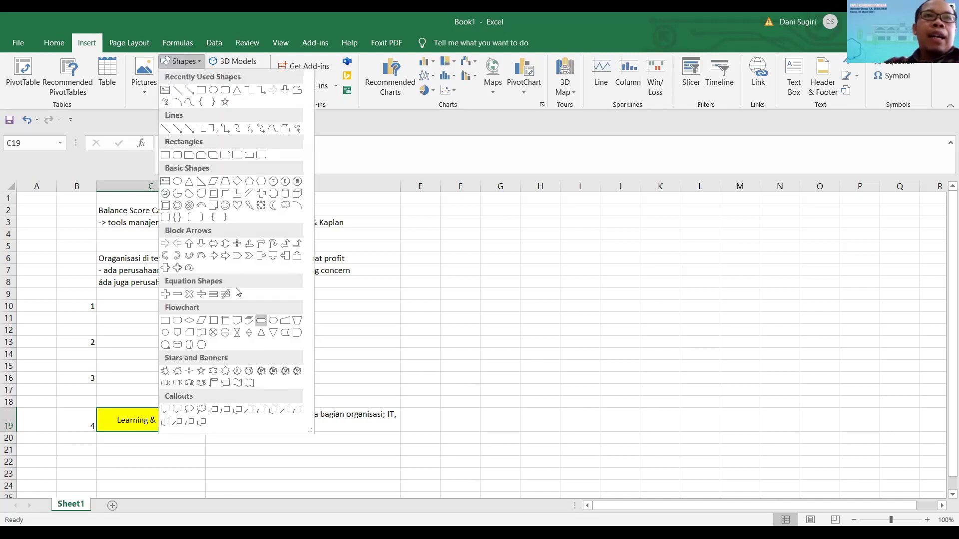
{"action": "left_click", "coordinate": [189, 244]}
{"action": "left_click_drag", "start_coordinate": [142, 391], "coordinate": [163, 402]}
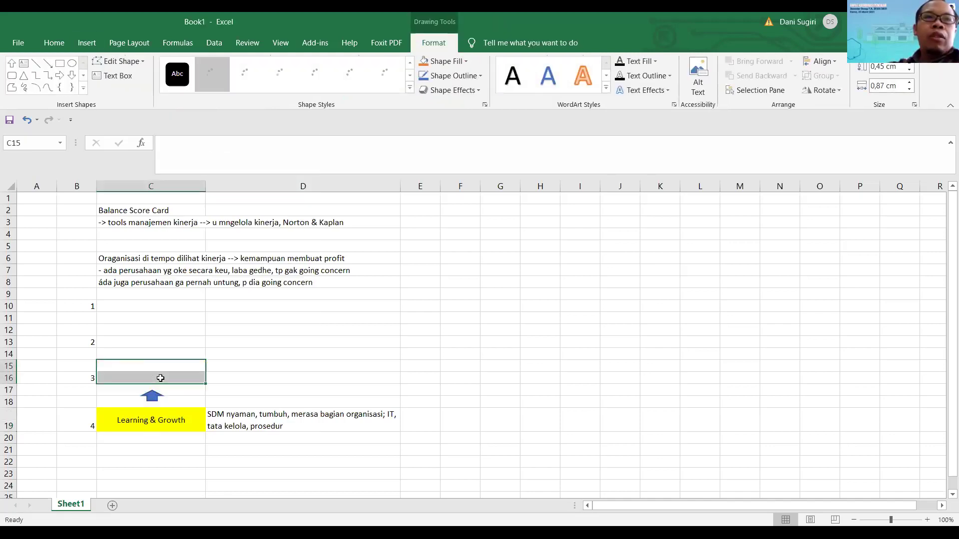
Enter "Internal bussiness process" in cell C16 beside number 3.
{"action": "left_click", "coordinate": [161, 379]}
{"action": "type", "text": "In"}
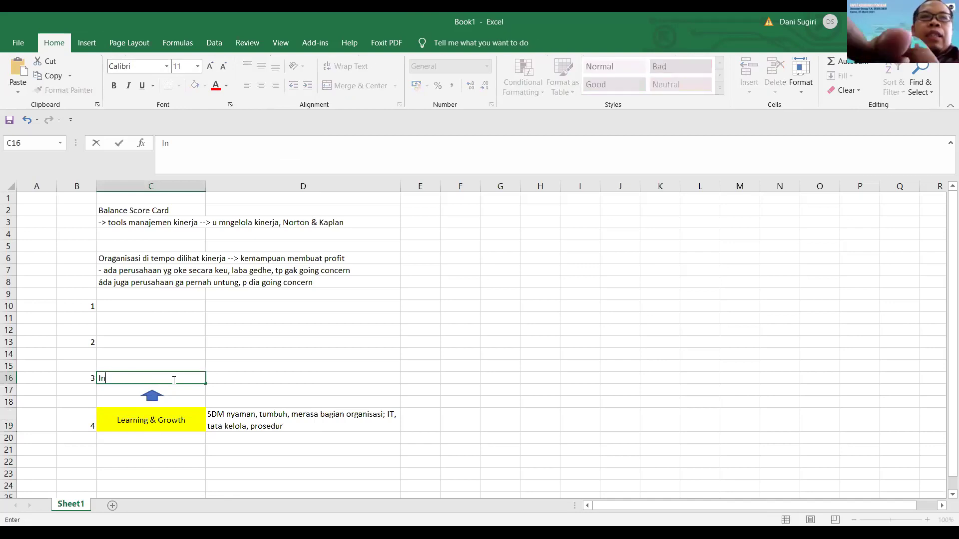
{"action": "type", "text": "ternal "}
{"action": "type", "text": "bisnis"}
{"action": "key", "text": "BackSpace"}
{"action": "key", "text": "BackSpace"}
{"action": "key", "text": "BackSpace"}
{"action": "type", "text": "uss"}
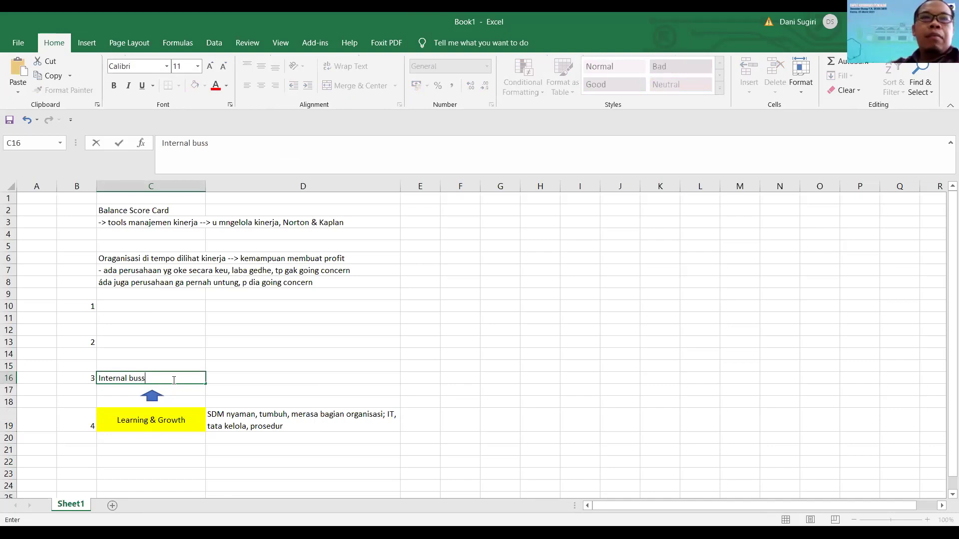
{"action": "type", "text": "iness process"}
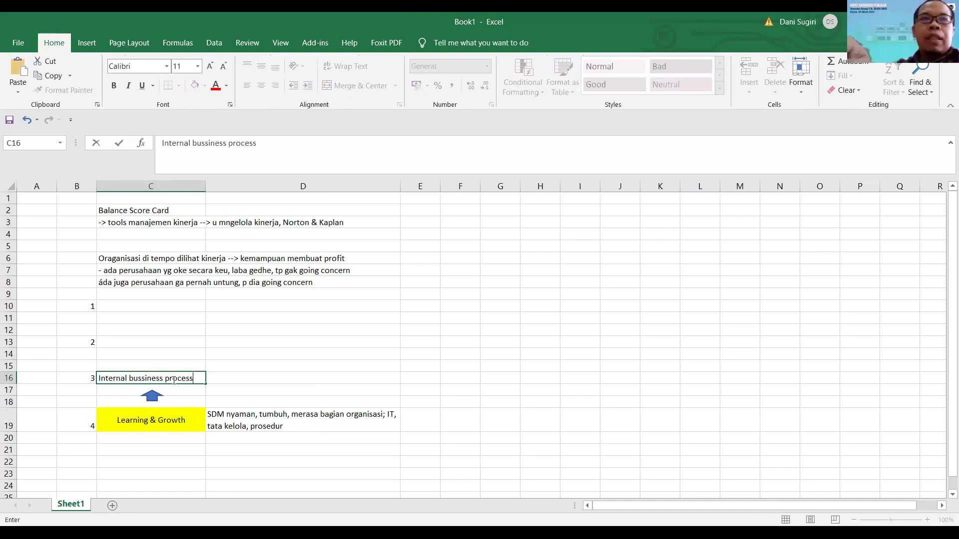
{"action": "key", "text": "Return"}
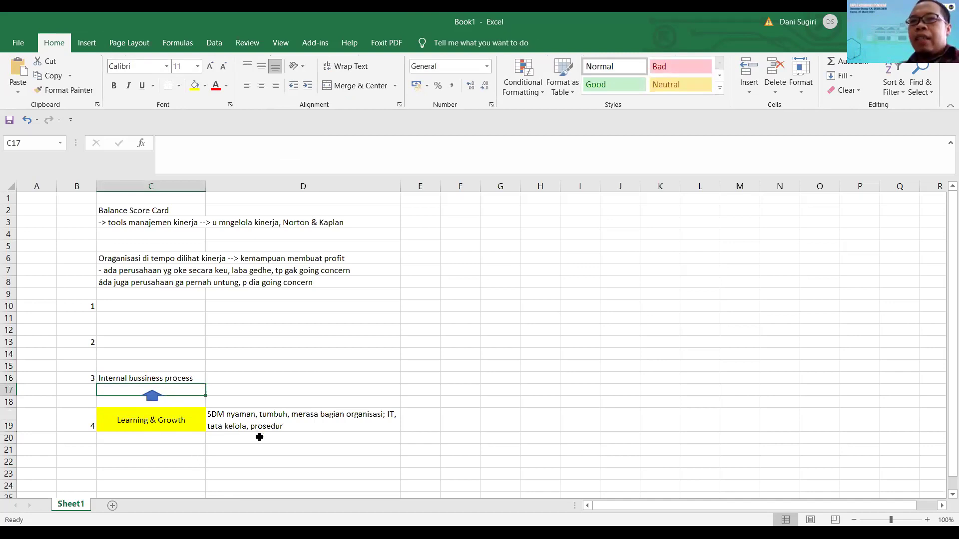
Copy the formatting of the "Learning & Growth" cell onto C16 and make row 16 about twice as tall.
{"action": "left_click", "coordinate": [166, 383]}
{"action": "left_click", "coordinate": [160, 435]}
{"action": "left_click", "coordinate": [163, 417]}
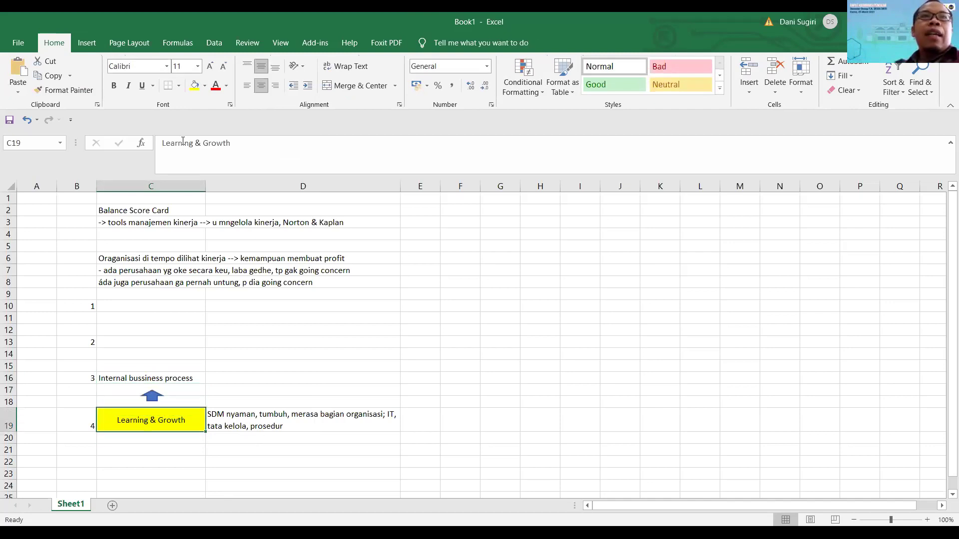
{"action": "left_click", "coordinate": [90, 88]}
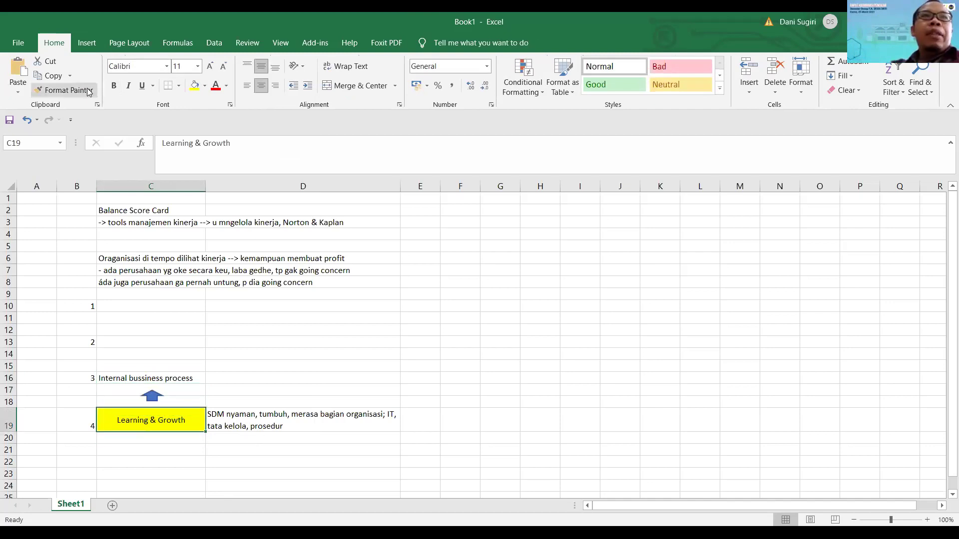
{"action": "left_click", "coordinate": [188, 379]}
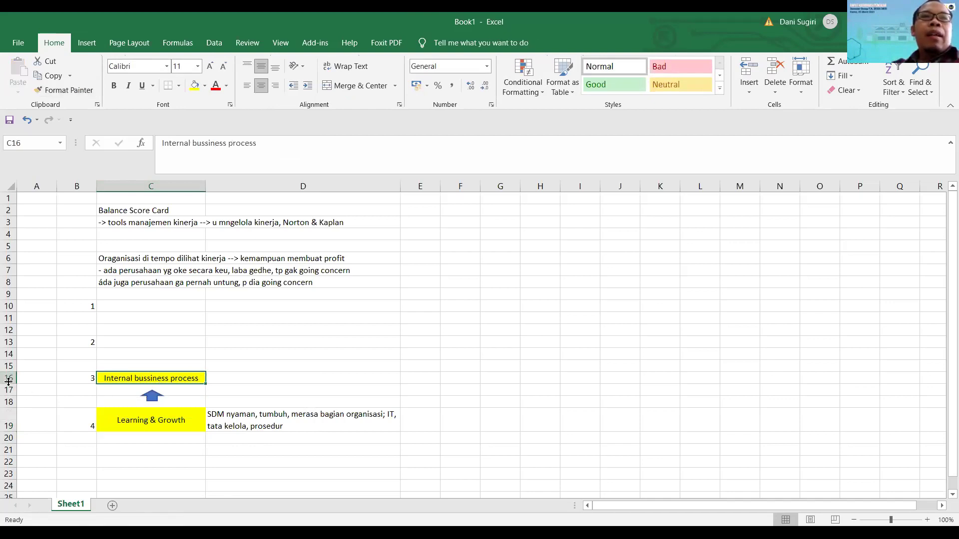
{"action": "left_click_drag", "start_coordinate": [9, 384], "coordinate": [9, 394]}
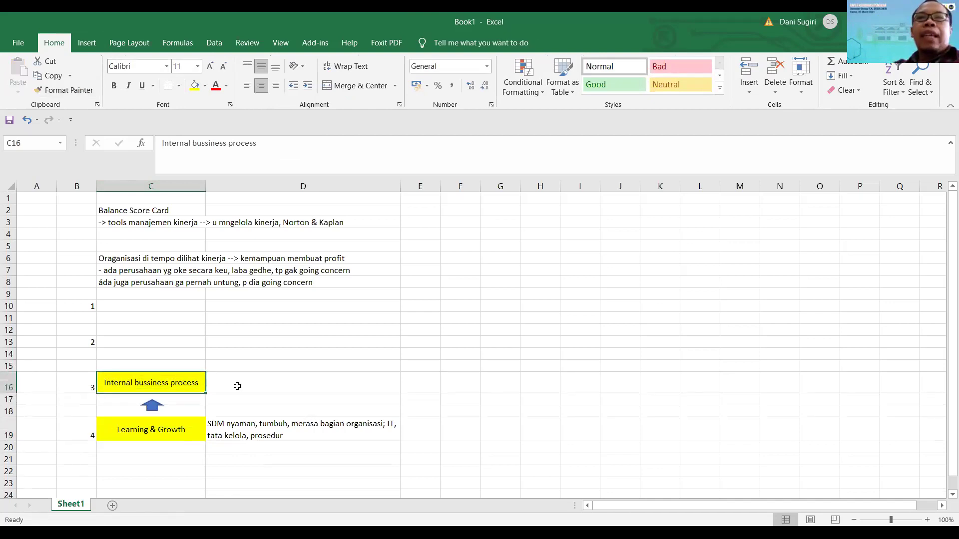
Centre the number 3 in B16 horizontally and vertically.
{"action": "left_click", "coordinate": [89, 379]}
{"action": "left_click", "coordinate": [261, 85]}
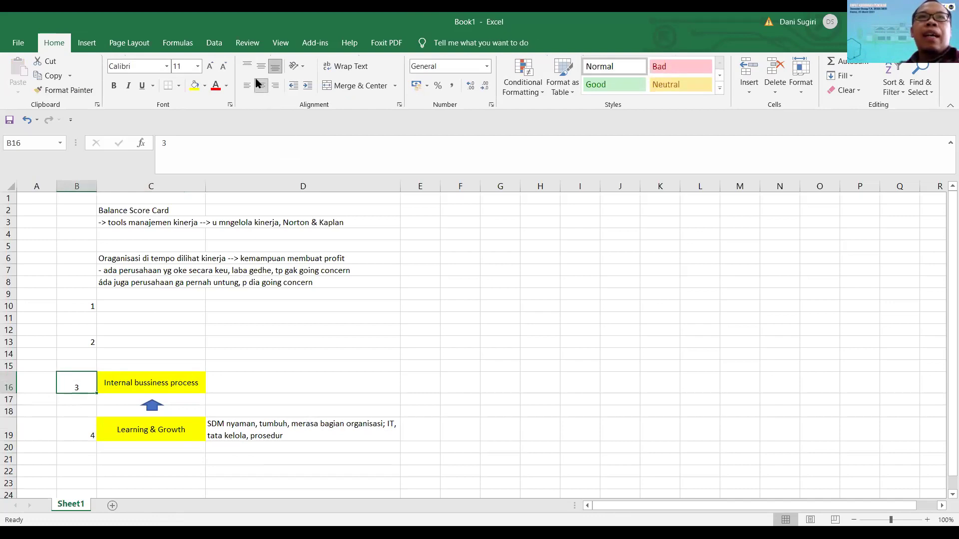
{"action": "left_click", "coordinate": [261, 66]}
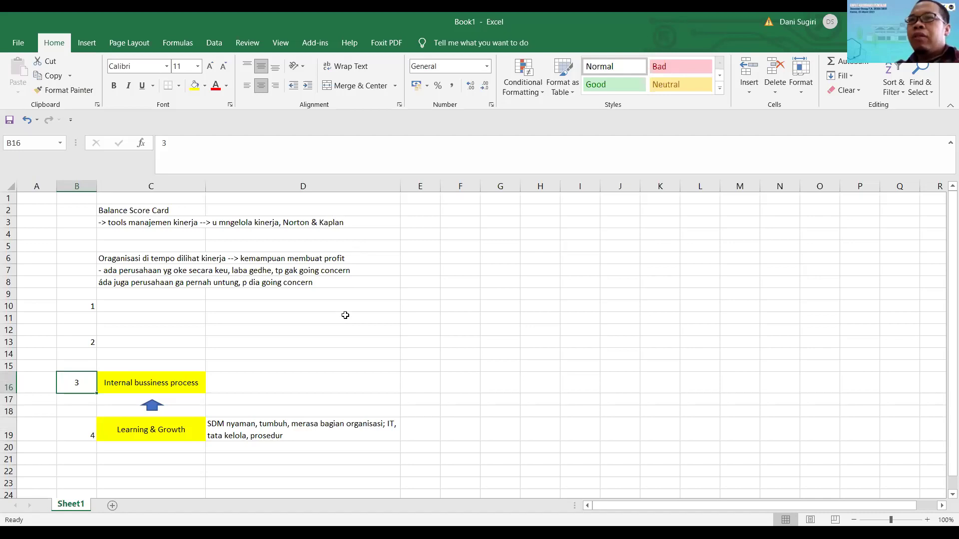
Copy the "Internal bussiness process" cell to C13 and replace its text with "Customers".
{"action": "left_click", "coordinate": [185, 377]}
{"action": "key", "text": "ctrl+c"}
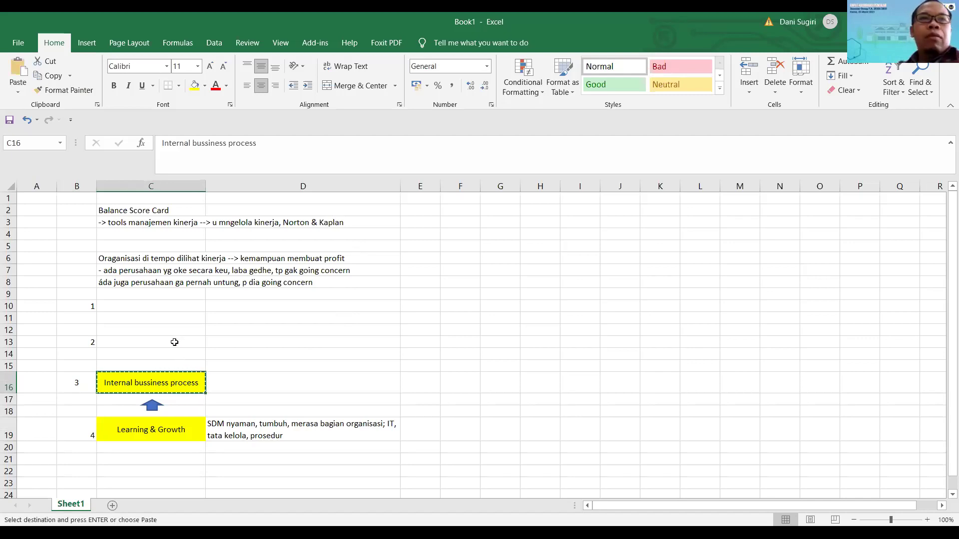
{"action": "left_click", "coordinate": [171, 340]}
{"action": "key", "text": "ctrl+v"}
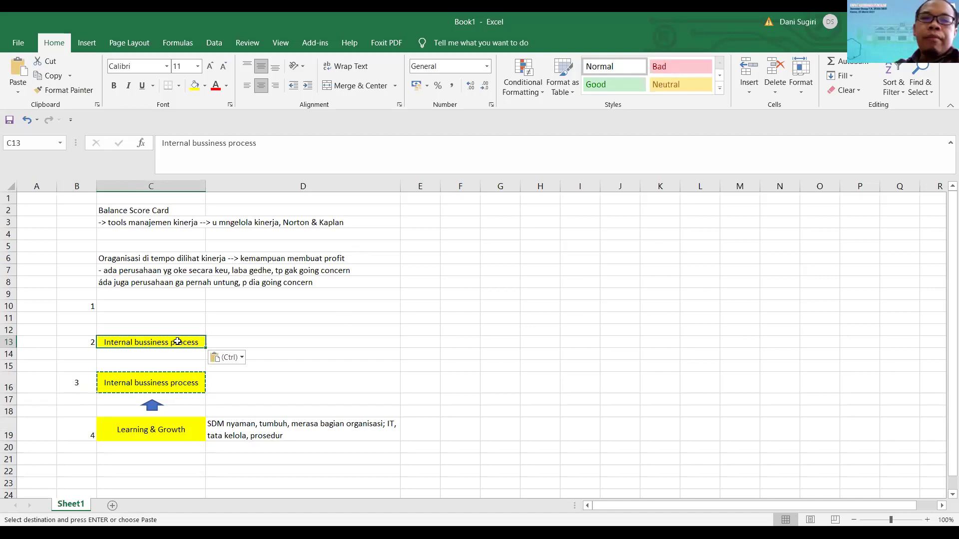
{"action": "type", "text": "Custo"}
{"action": "key", "text": "BackSpace"}
{"action": "key", "text": "BackSpace"}
{"action": "type", "text": "tomers"}
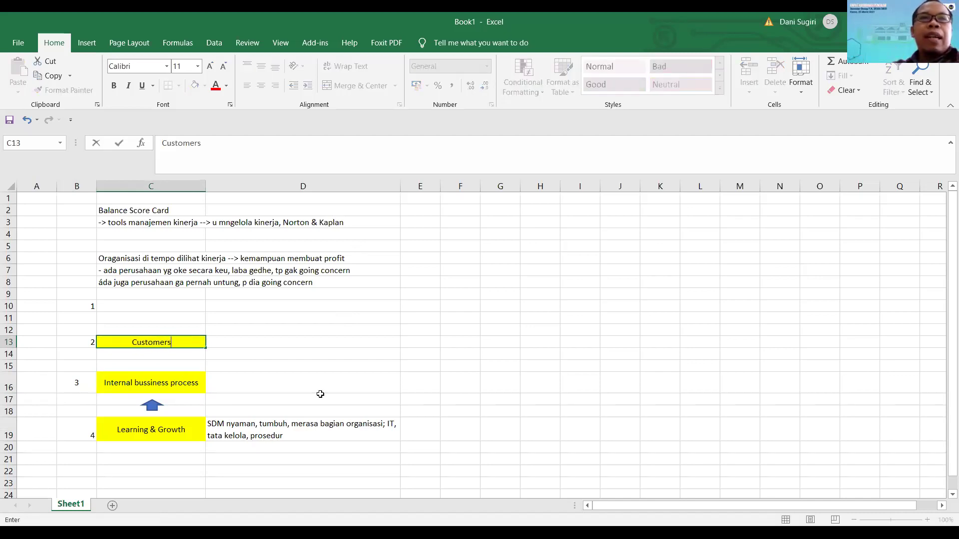
{"action": "key", "text": "Return"}
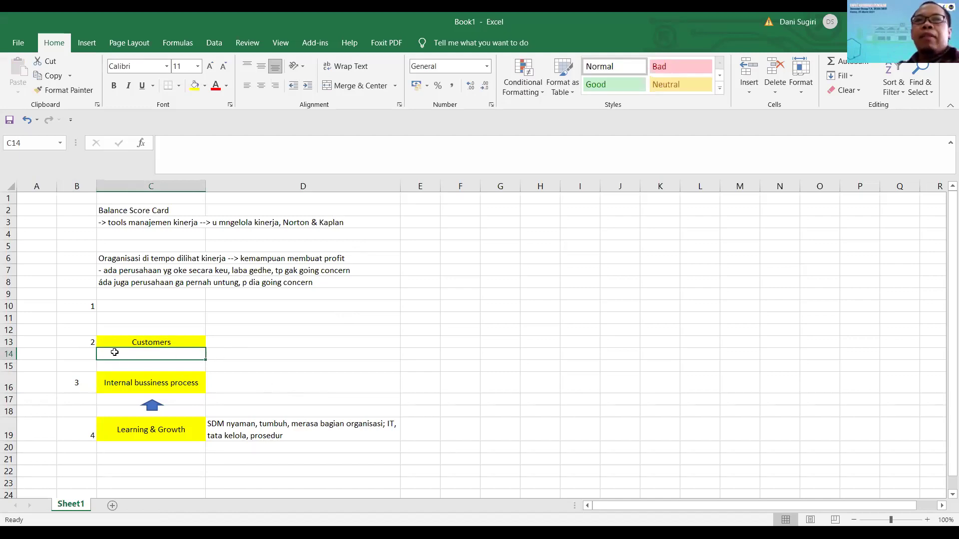
Duplicate the up arrow and place the copy centred between the "Internal bussiness process" and "Customers" cells.
{"action": "left_click", "coordinate": [153, 405]}
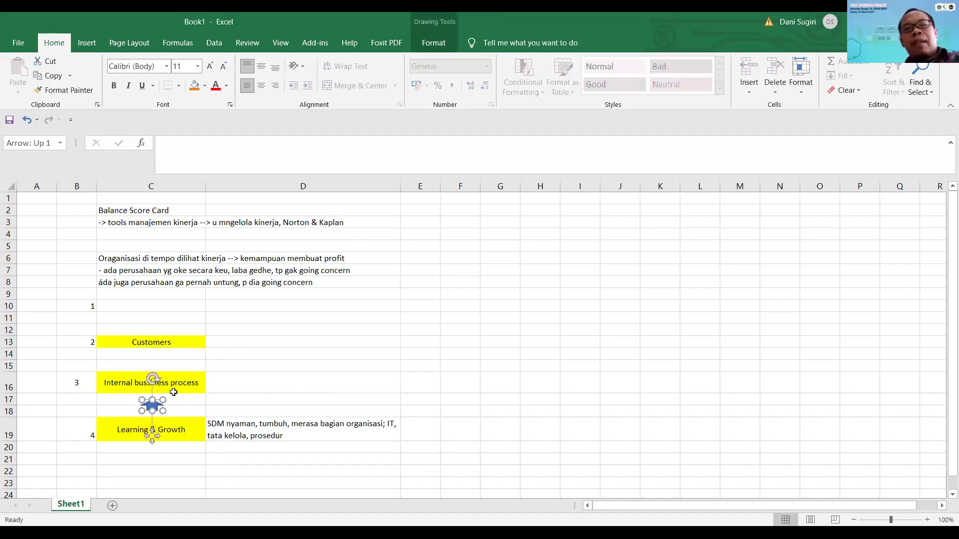
{"action": "key", "text": "ctrl+c"}
{"action": "left_click", "coordinate": [178, 363]}
{"action": "key", "text": "ctrl+v"}
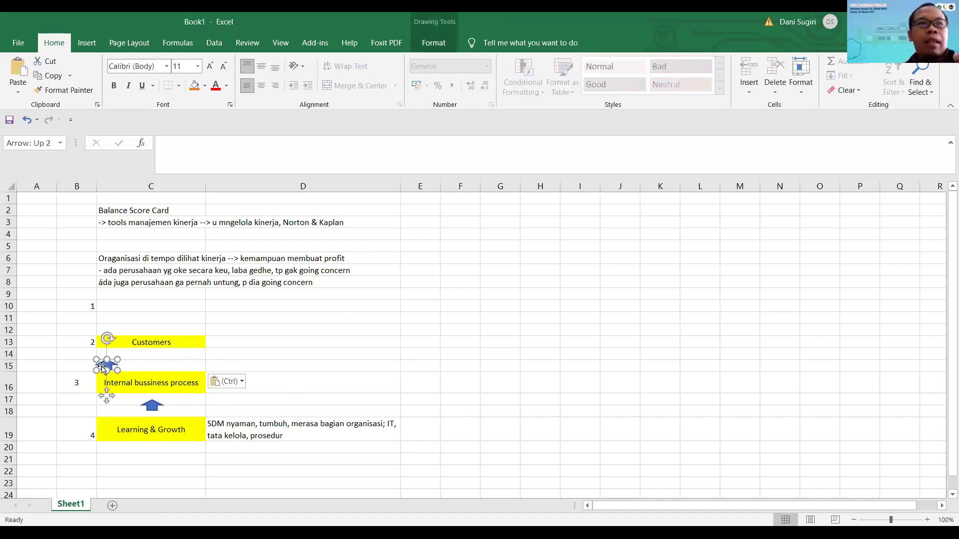
{"action": "left_click_drag", "start_coordinate": [117, 368], "coordinate": [166, 344]}
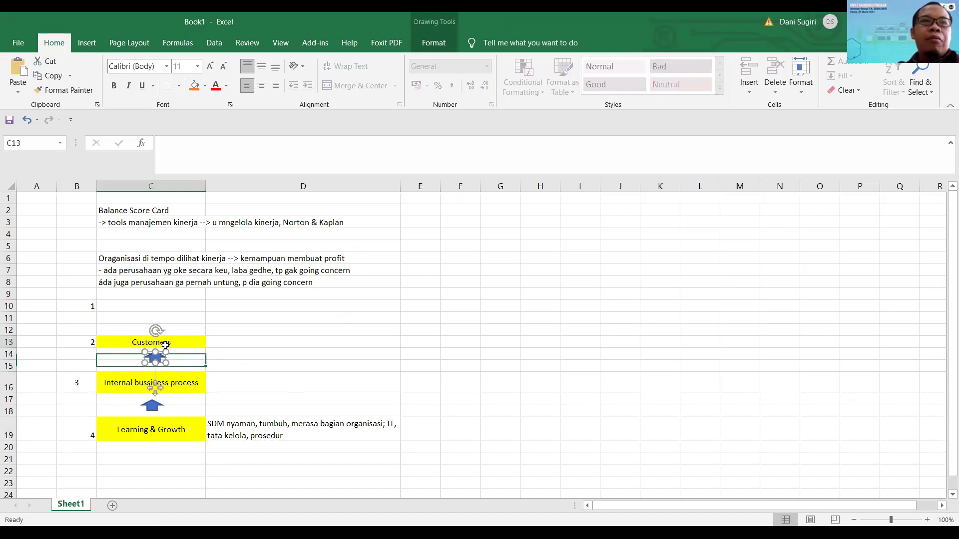
Copy the "Customers" cell to C10 and replace its text with "Financial".
{"action": "left_click", "coordinate": [169, 346]}
{"action": "key", "text": "ctrl+c"}
{"action": "left_click", "coordinate": [163, 307]}
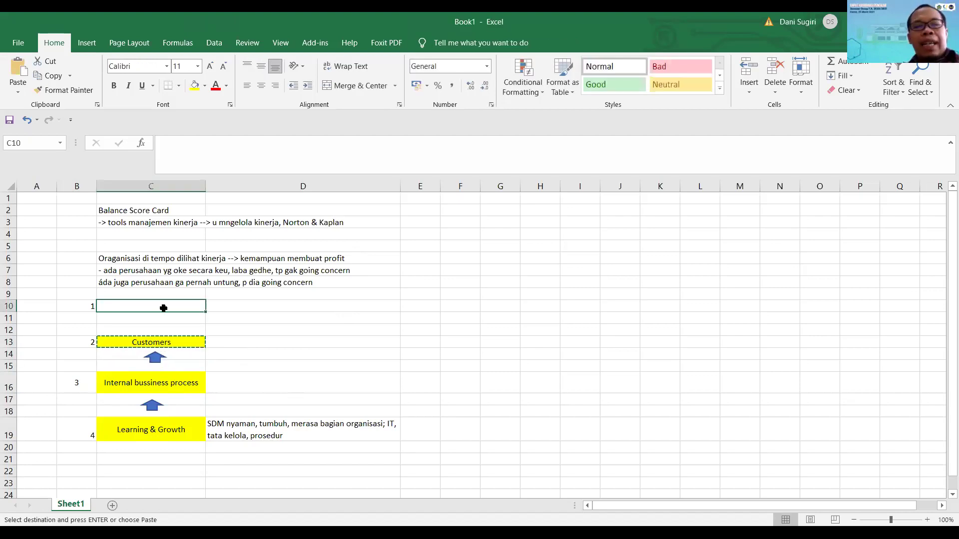
{"action": "key", "text": "ctrl+v"}
{"action": "type", "text": "Fianl"}
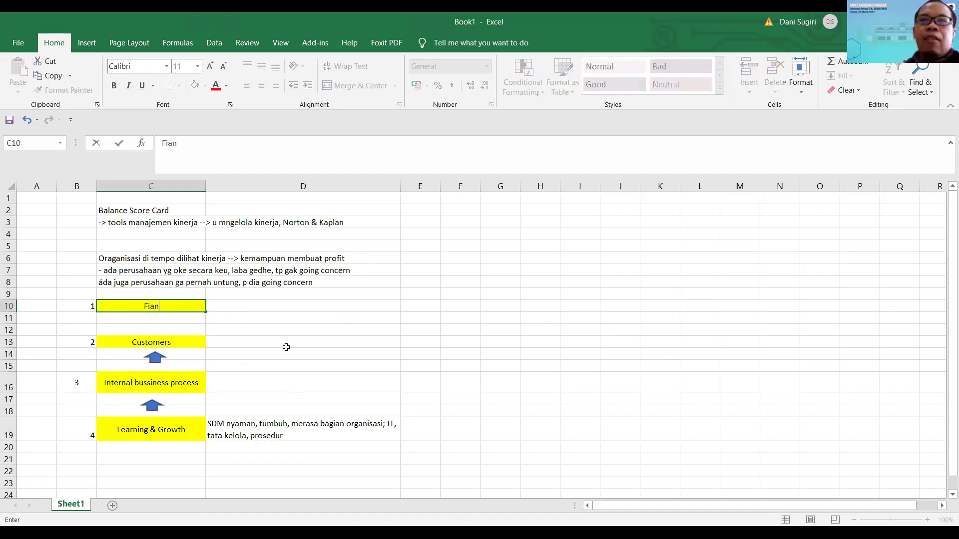
{"action": "key", "text": "BackSpace"}
{"action": "key", "text": "BackSpace"}
{"action": "key", "text": "BackSpace"}
{"action": "type", "text": "nance"}
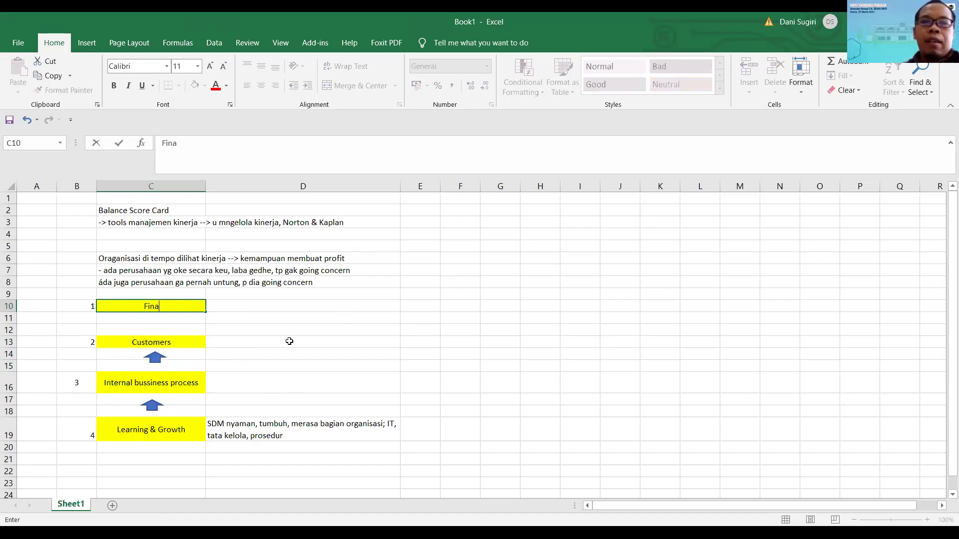
{"action": "key", "text": "BackSpace"}
{"action": "type", "text": "ial"}
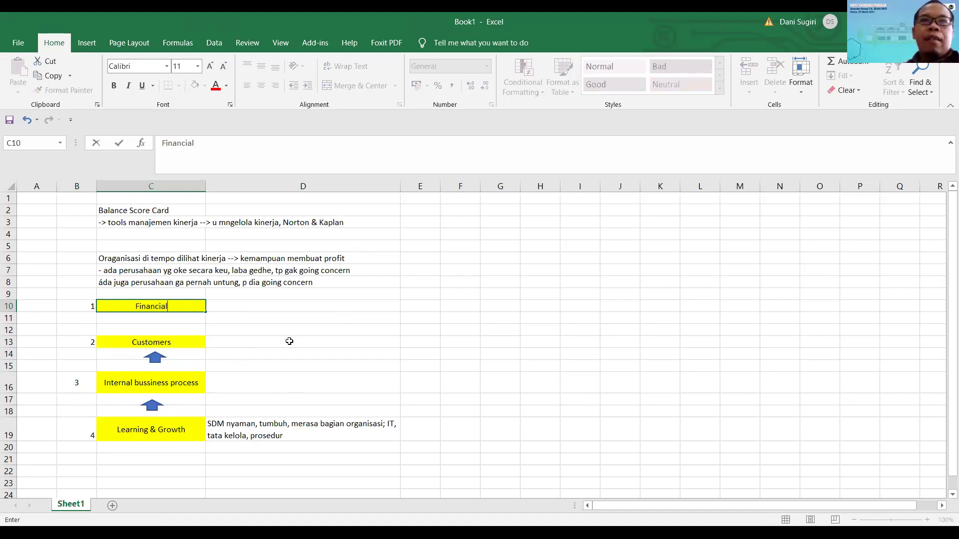
{"action": "key", "text": "Return"}
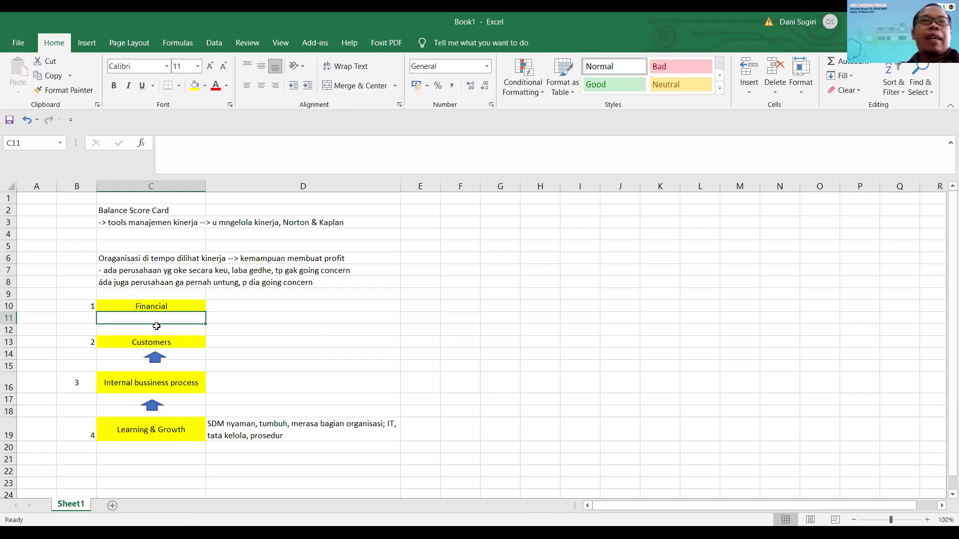
Label the Financial and Customers rows "Eksternal" in cells A10 and A13.
{"action": "left_click", "coordinate": [40, 305]}
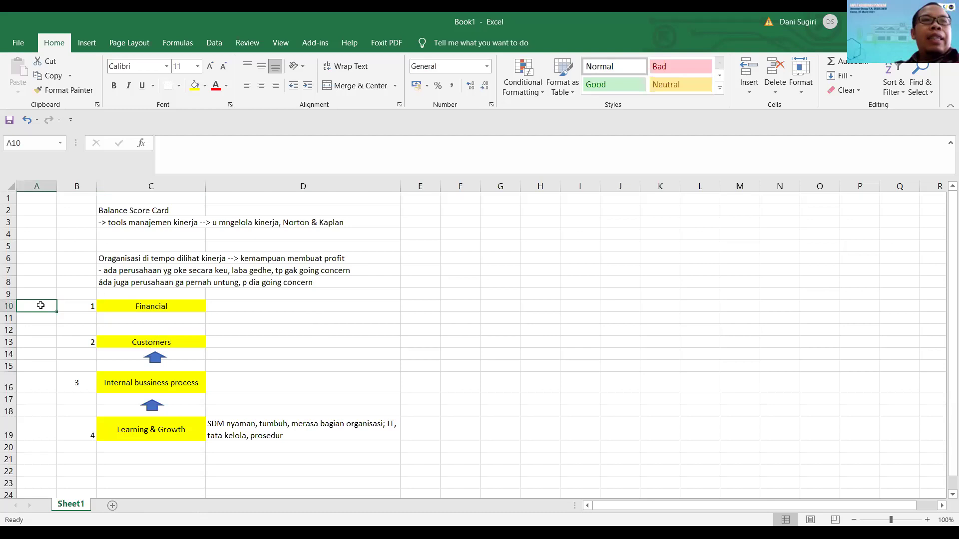
{"action": "type", "text": "E"}
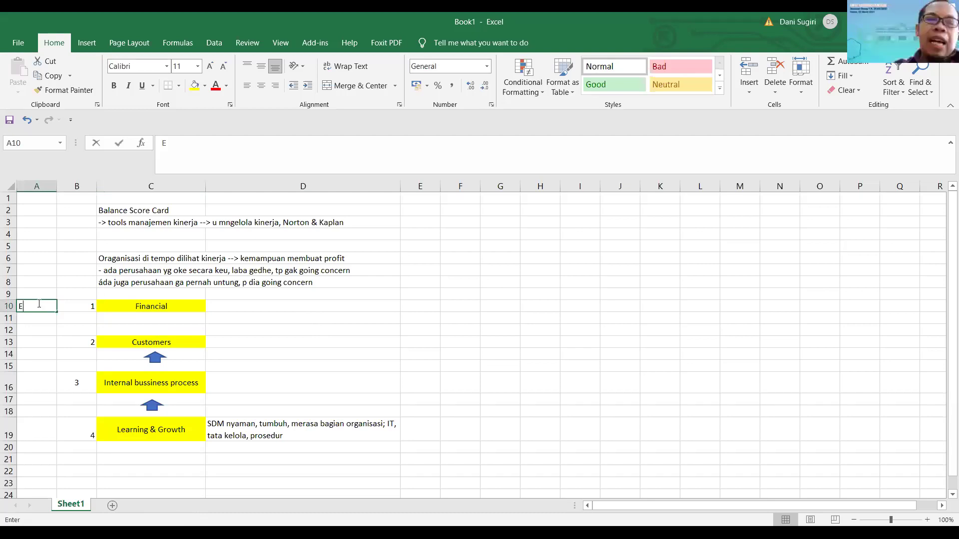
{"action": "type", "text": "ks"}
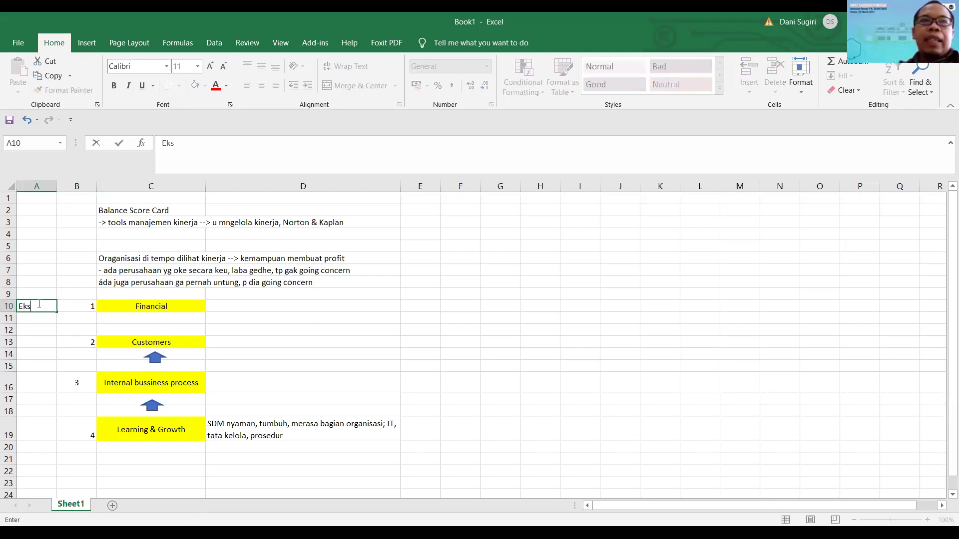
{"action": "type", "text": "ternal"}
{"action": "key", "text": "Return"}
{"action": "key", "text": "Down"}
{"action": "key", "text": "Down"}
{"action": "key", "text": "Down"}
{"action": "key", "text": "Down"}
{"action": "key", "text": "Up"}
{"action": "key", "text": "Up"}
{"action": "type", "text": "Eksternal"}
{"action": "key", "text": "Return"}
Enter "Internal" in A16 for the internal process row and copy it to A19 for the "Learning & Growth" row.
{"action": "key", "text": "Down"}
{"action": "key", "text": "Down"}
{"action": "key", "text": "Down"}
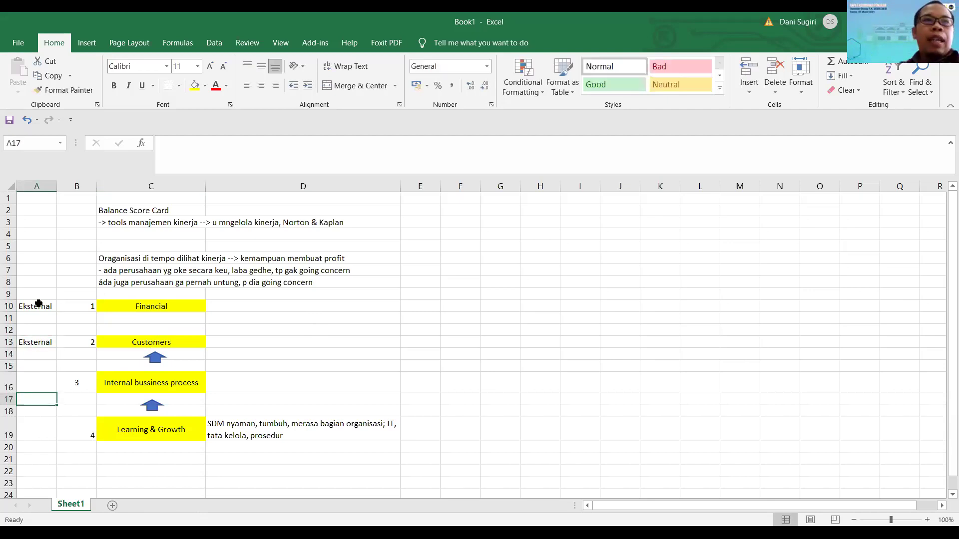
{"action": "key", "text": "Up"}
{"action": "type", "text": "Internal"}
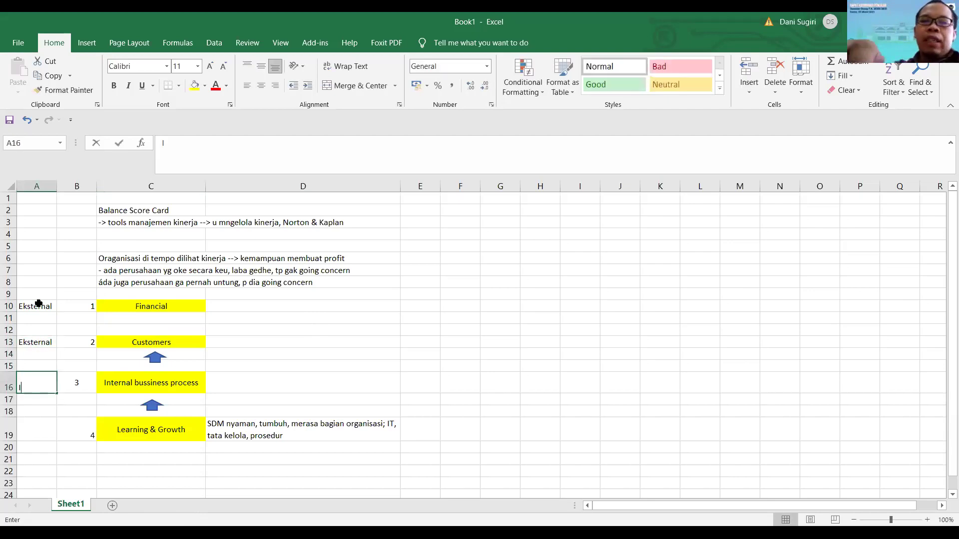
{"action": "key", "text": "Return"}
{"action": "key", "text": "Down"}
{"action": "key", "text": "Down"}
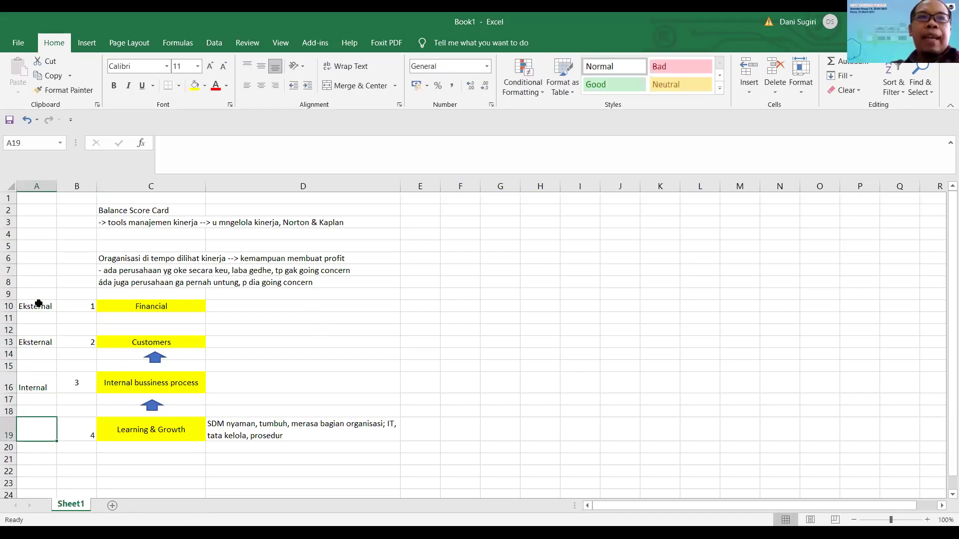
{"action": "key", "text": "Up"}
{"action": "key", "text": "Up"}
{"action": "key", "text": "Up"}
{"action": "key", "text": "Up"}
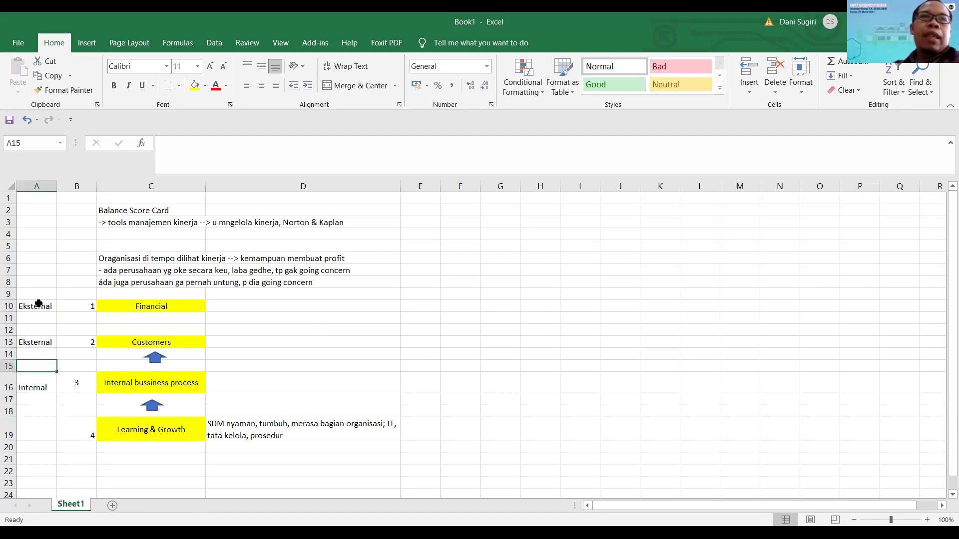
{"action": "key", "text": "Down"}
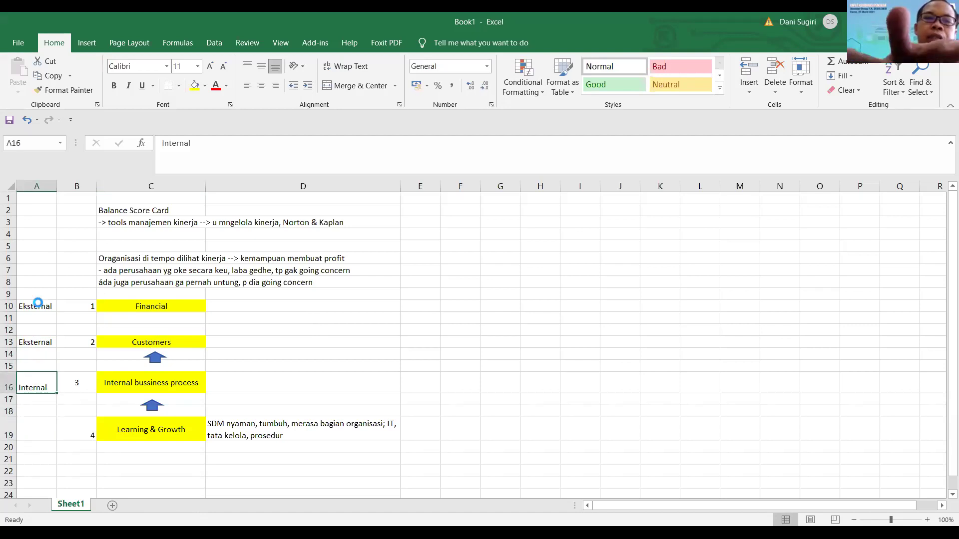
{"action": "key", "text": "ctrl+c"}
{"action": "left_click", "coordinate": [38, 439]}
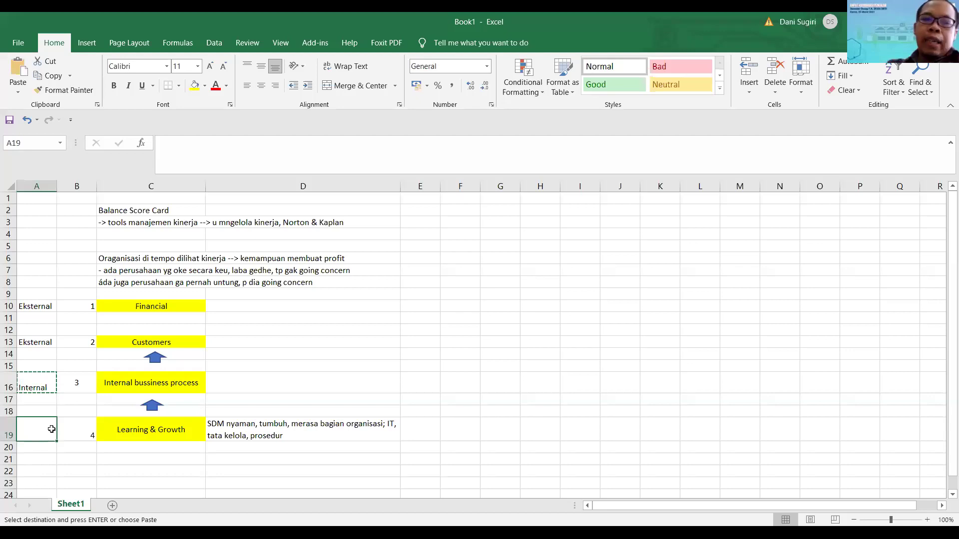
{"action": "key", "text": "ctrl+v"}
{"action": "key", "text": "ctrl"}
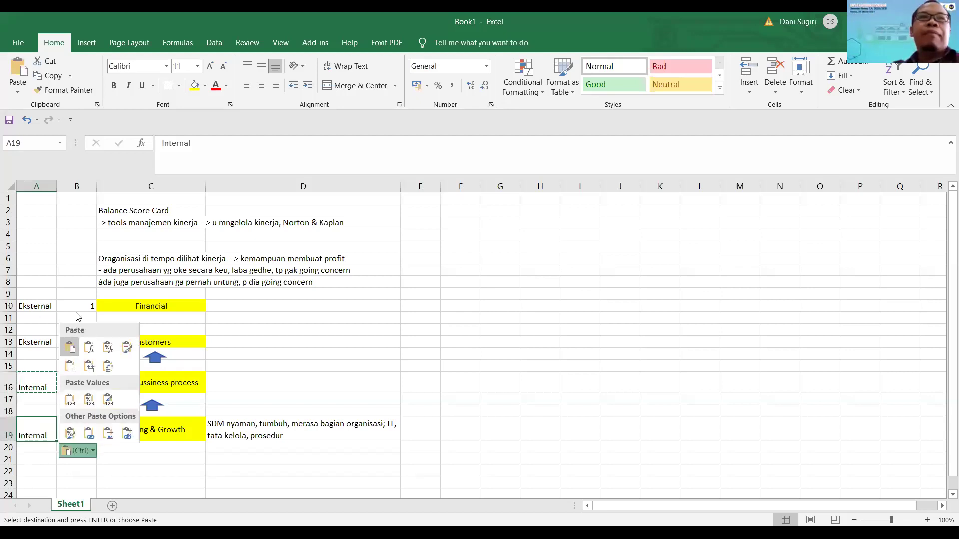
{"action": "key", "text": "ctrl"}
Insert a blank row at row 9, above the four-perspective diagram.
{"action": "left_click", "coordinate": [95, 306]}
{"action": "left_click_drag", "start_coordinate": [95, 306], "coordinate": [353, 432]}
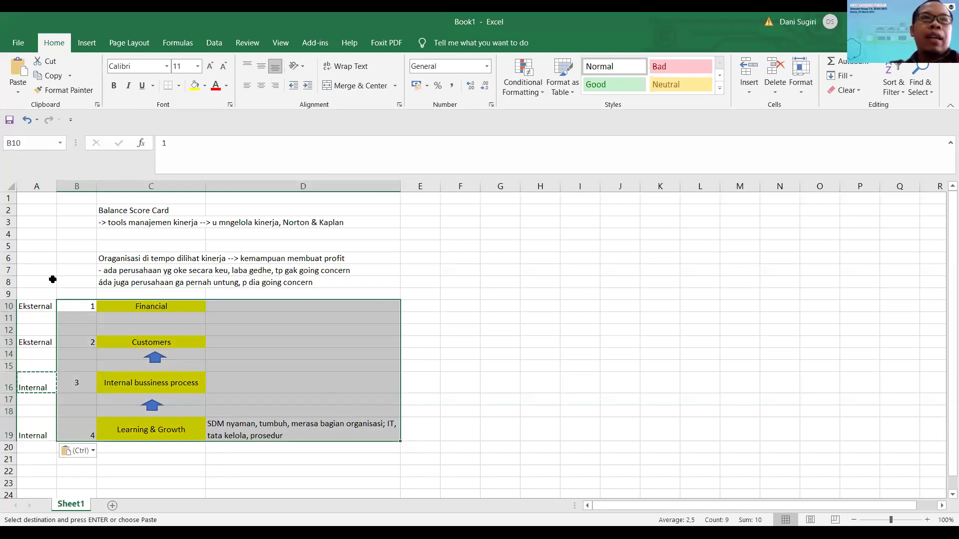
{"action": "left_click", "coordinate": [8, 294]}
{"action": "right_click", "coordinate": [8, 297]}
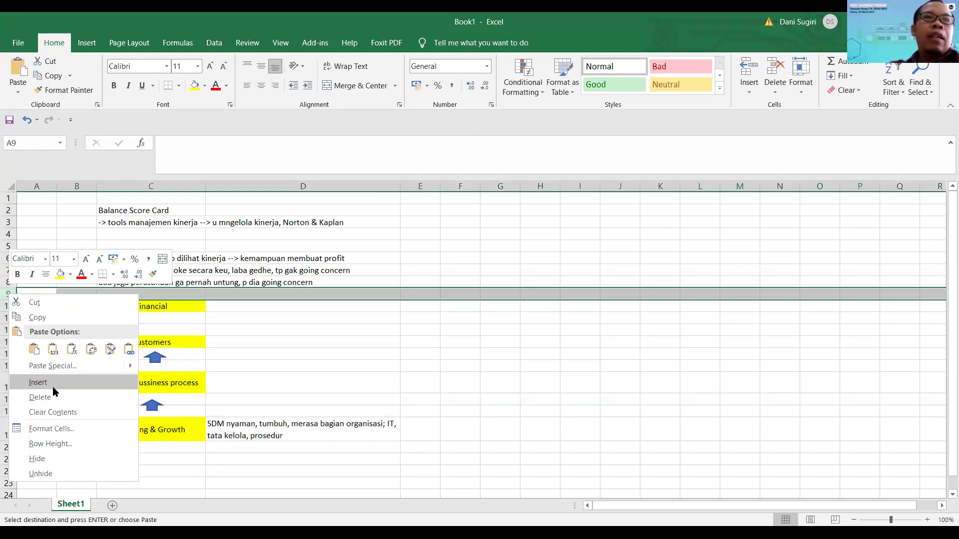
{"action": "left_click", "coordinate": [53, 386]}
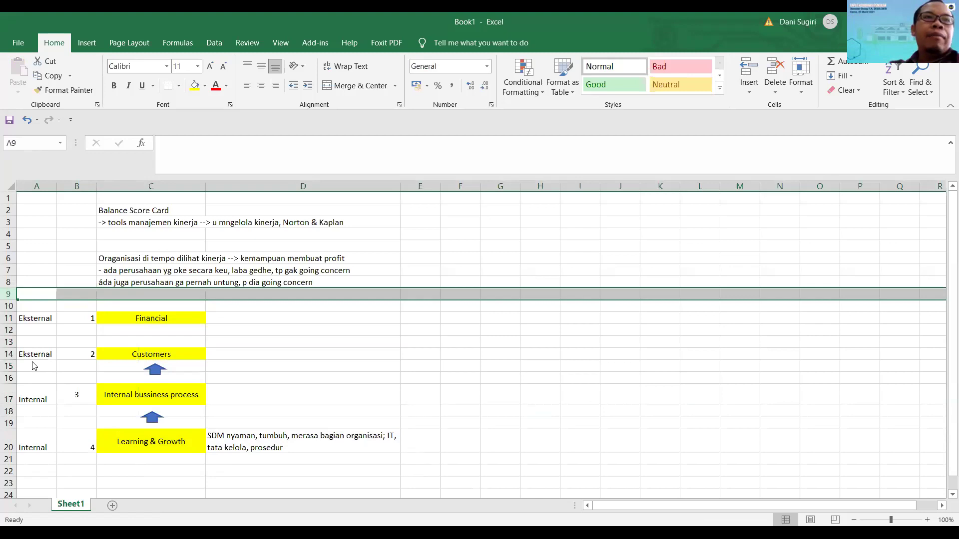
Insert one more blank row above the diagram and enter the heading "Swasta" in C10.
{"action": "key", "text": "F4"}
{"action": "left_click", "coordinate": [114, 305]}
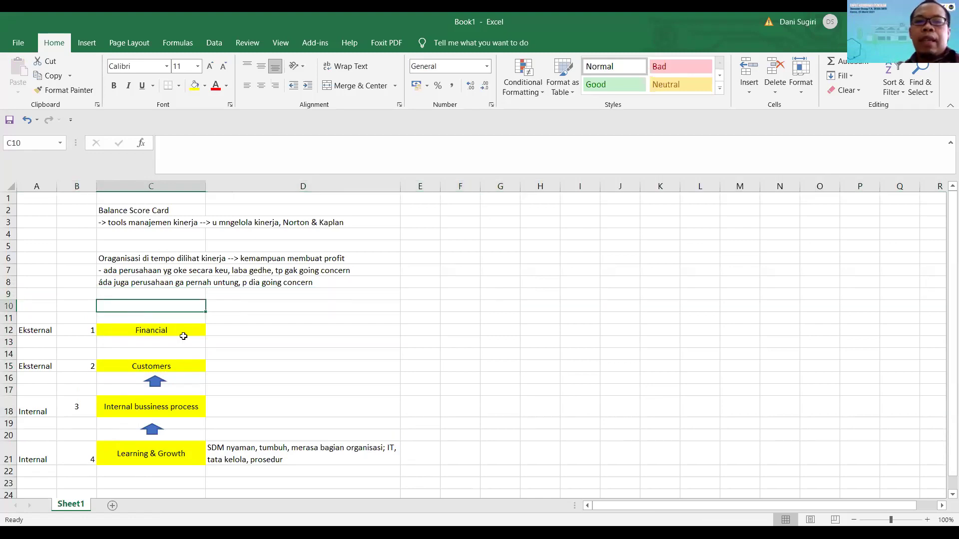
{"action": "type", "text": "Swasta"}
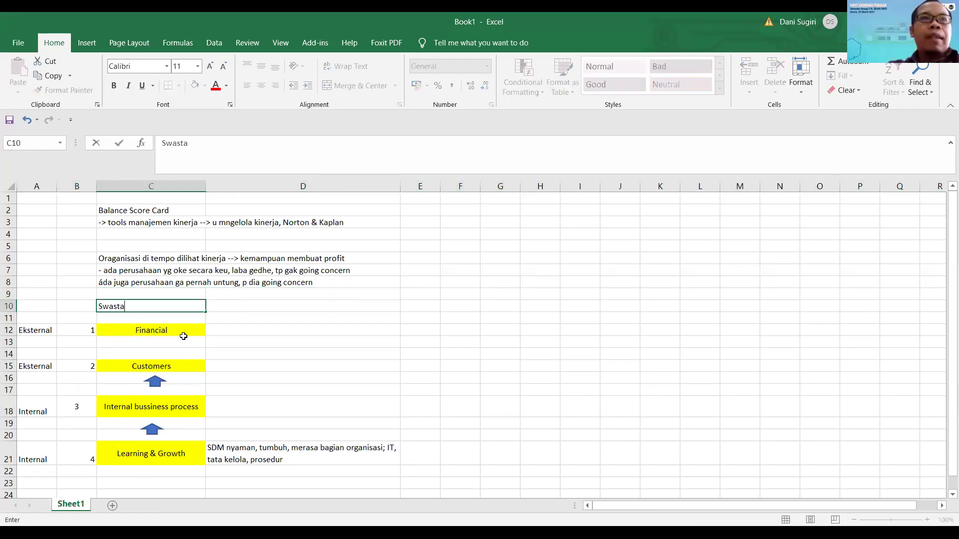
{"action": "key", "text": "Return"}
Copy the "Swasta" diagram in C10:C21 to G10 and fit column G's width to its contents.
{"action": "left_click_drag", "start_coordinate": [159, 303], "coordinate": [184, 448]}
{"action": "key", "text": "ctrl+c"}
{"action": "key", "text": "ctrl+q"}
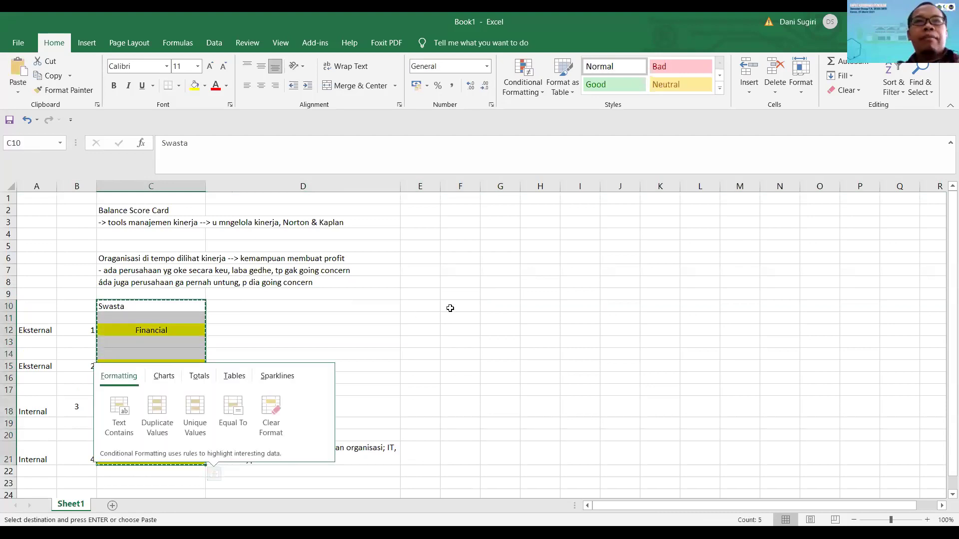
{"action": "left_click", "coordinate": [495, 303]}
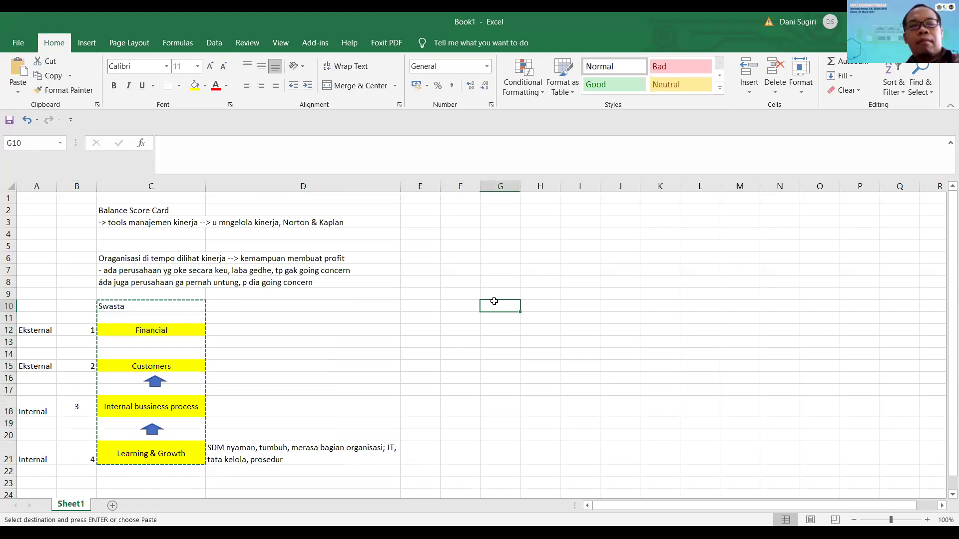
{"action": "key", "text": "ctrl+v"}
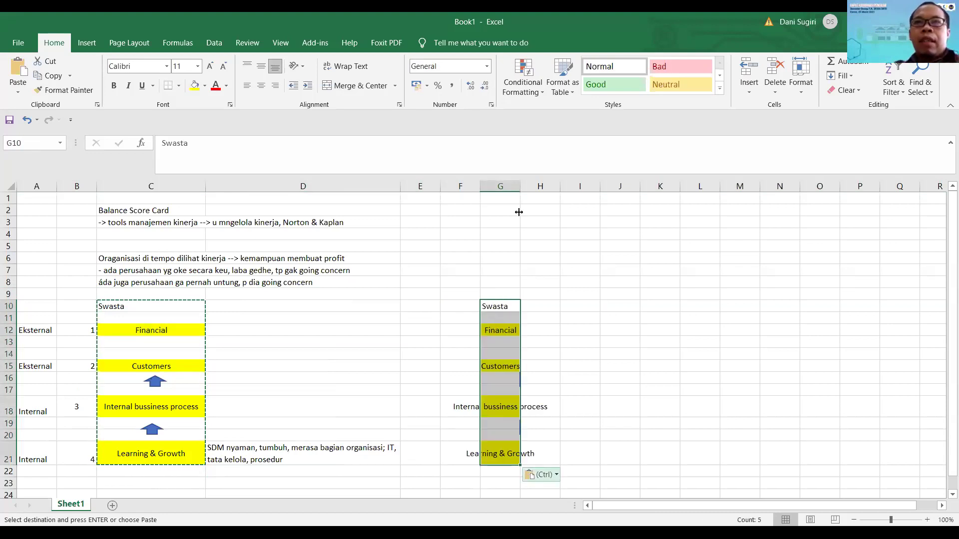
{"action": "key", "text": "alt+h"}
{"action": "key", "text": "o"}
{"action": "key", "text": "i"}
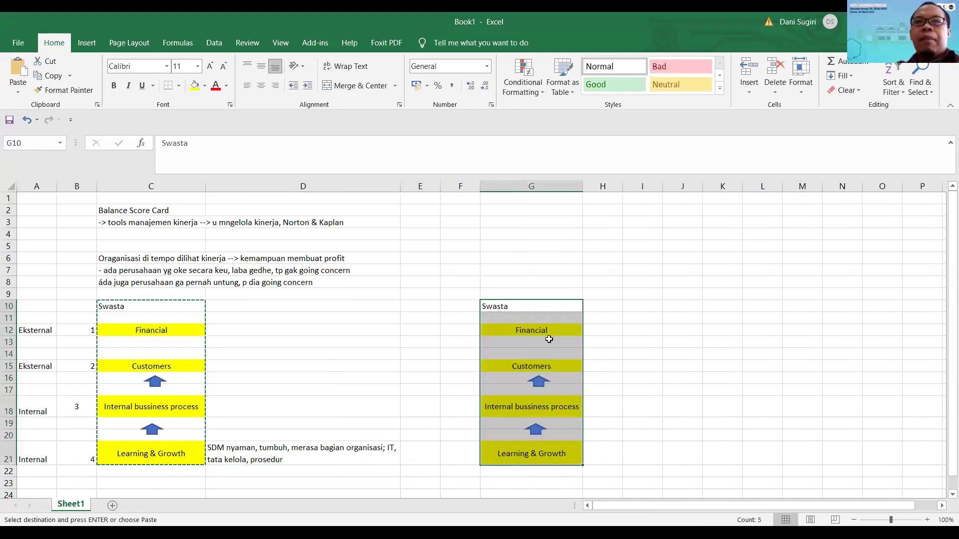
Replace "Financial" in G12 of the copied diagram with "Stakeholder".
{"action": "left_click", "coordinate": [548, 332]}
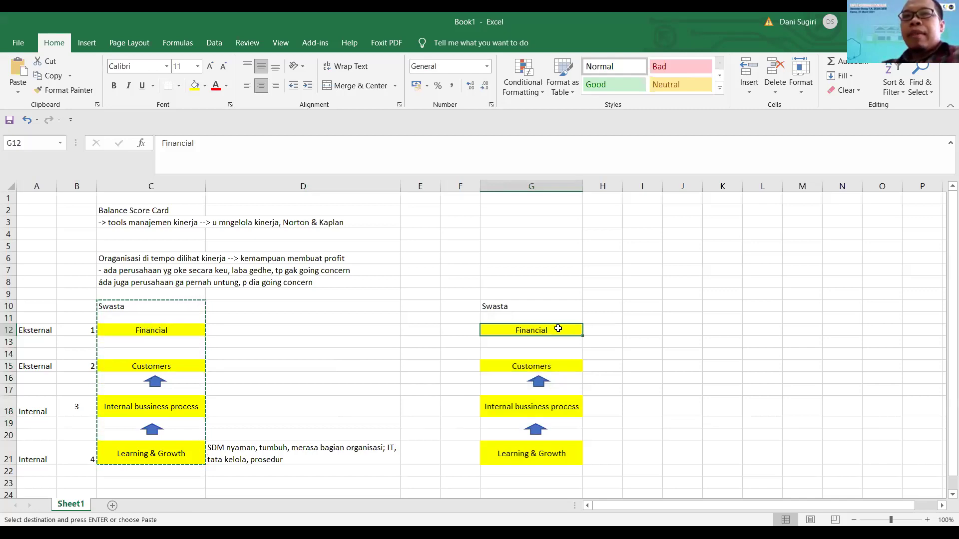
{"action": "key", "text": "Delete"}
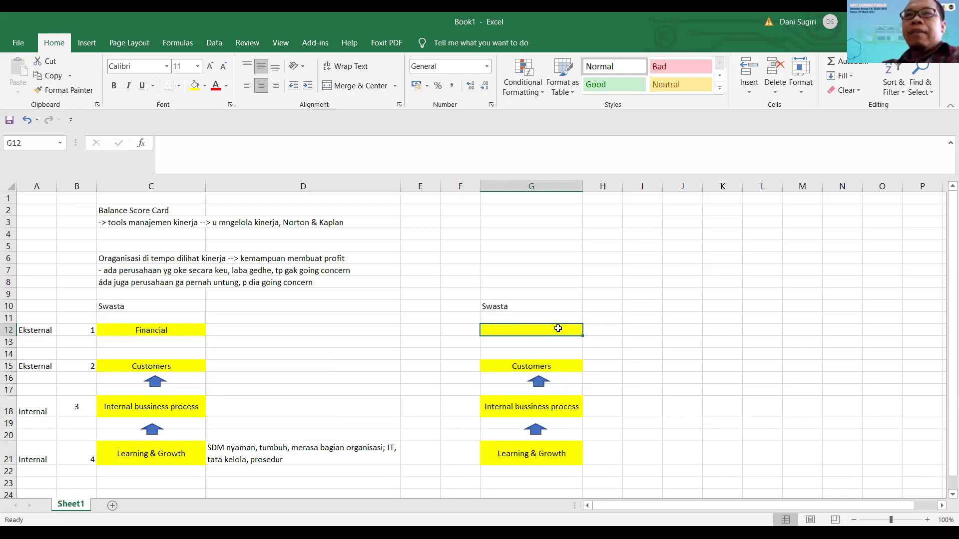
{"action": "type", "text": "Stake"}
{"action": "key", "text": "BackSpace"}
{"action": "key", "text": "BackSpace"}
{"action": "type", "text": "keholder"}
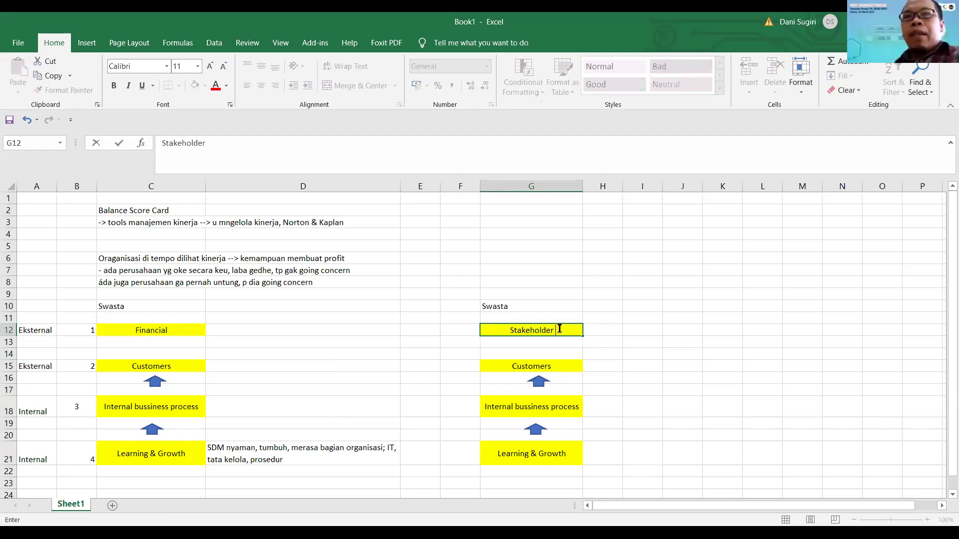
{"action": "type", "text": " Pers"}
{"action": "key", "text": "BackSpace"}
{"action": "key", "text": "BackSpace"}
{"action": "key", "text": "BackSpace"}
{"action": "key", "text": "BackSpace"}
{"action": "key", "text": "Return"}
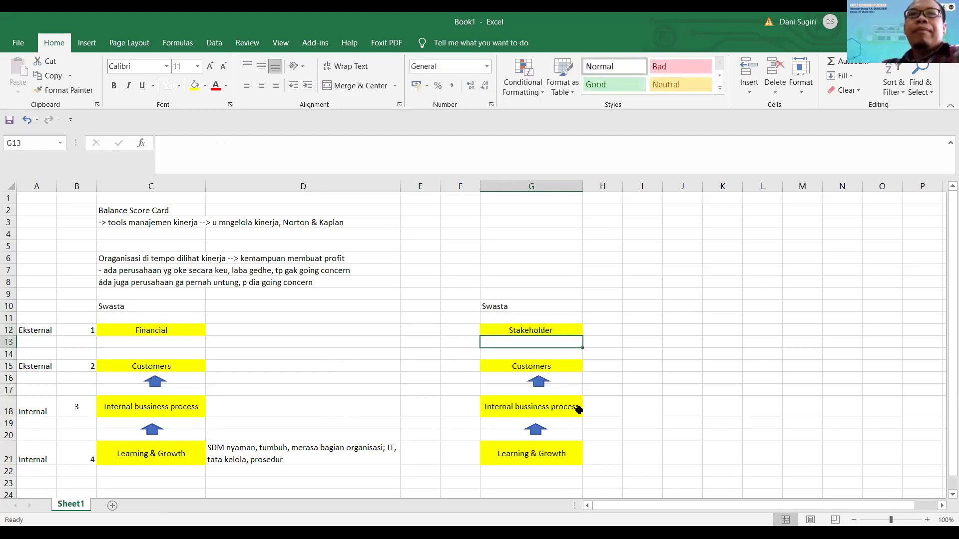
Duplicate the column G up arrow below "Customers" and place the copy between "Customers" and "Stakeholder".
{"action": "left_click", "coordinate": [543, 384]}
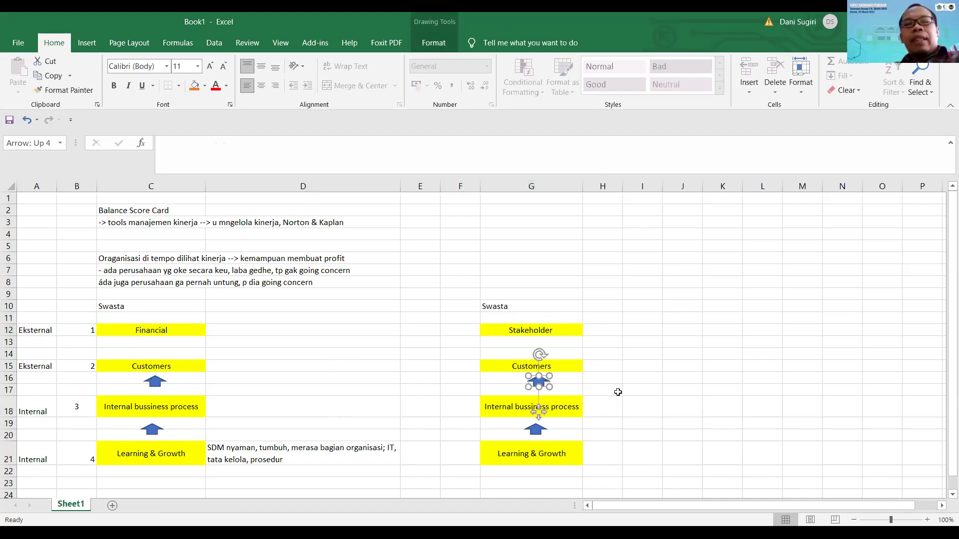
{"action": "key", "text": "ctrl+c"}
{"action": "left_click", "coordinate": [555, 341]}
{"action": "key", "text": "ctrl+v"}
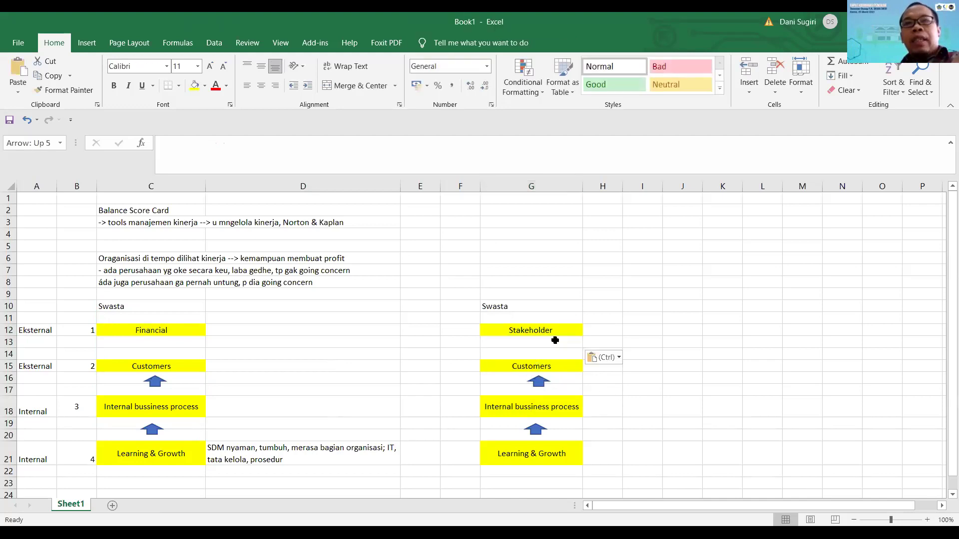
{"action": "left_click_drag", "start_coordinate": [491, 341], "coordinate": [538, 349]}
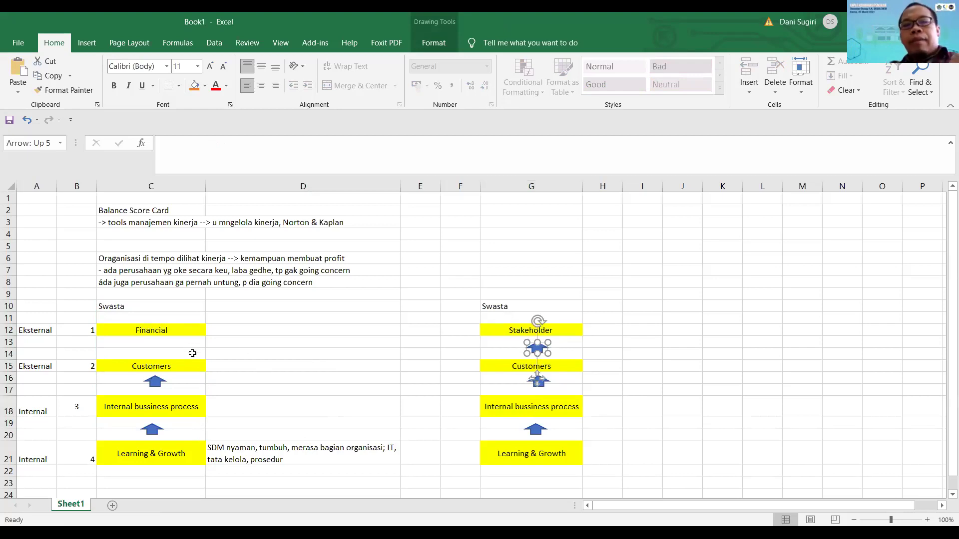
Paste another up arrow and place it between "Customers" and "Financial" in column C.
{"action": "key", "text": "ctrl+v"}
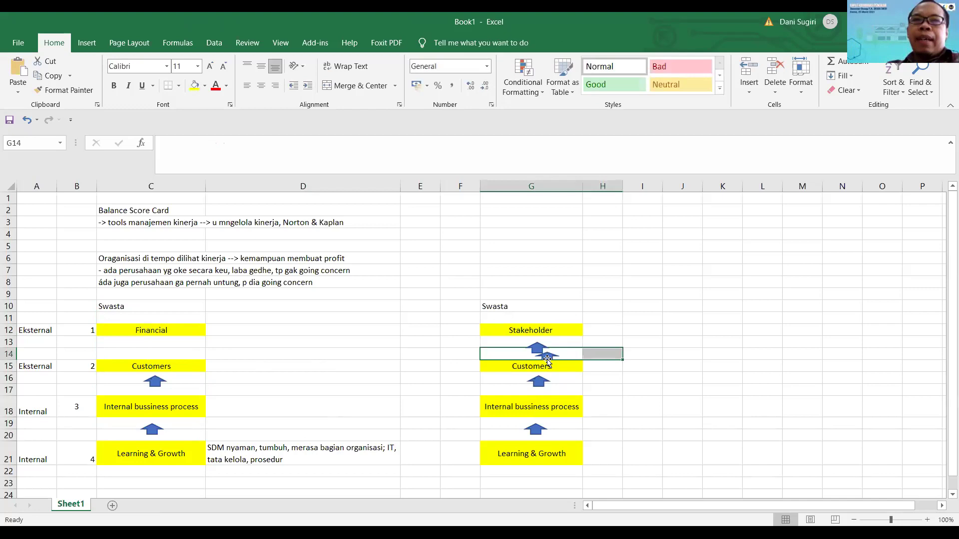
{"action": "left_click_drag", "start_coordinate": [547, 355], "coordinate": [159, 350]}
{"action": "left_click_drag", "start_coordinate": [569, 359], "coordinate": [621, 361]}
Describe the copied diagram's Customers as "mendapat pelayanan langsung" in H15 and fit column H's width to the text.
{"action": "left_click", "coordinate": [618, 370]}
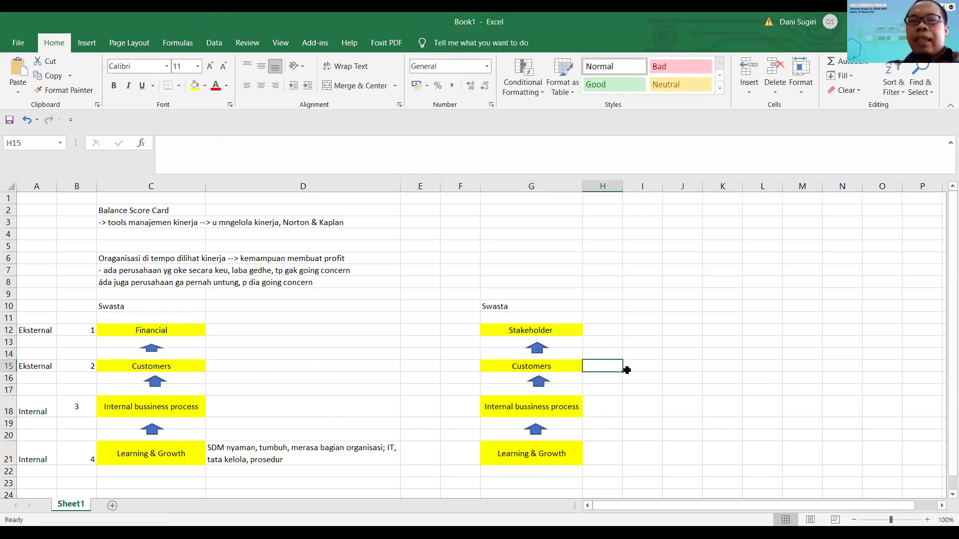
{"action": "type", "text": "mendap"}
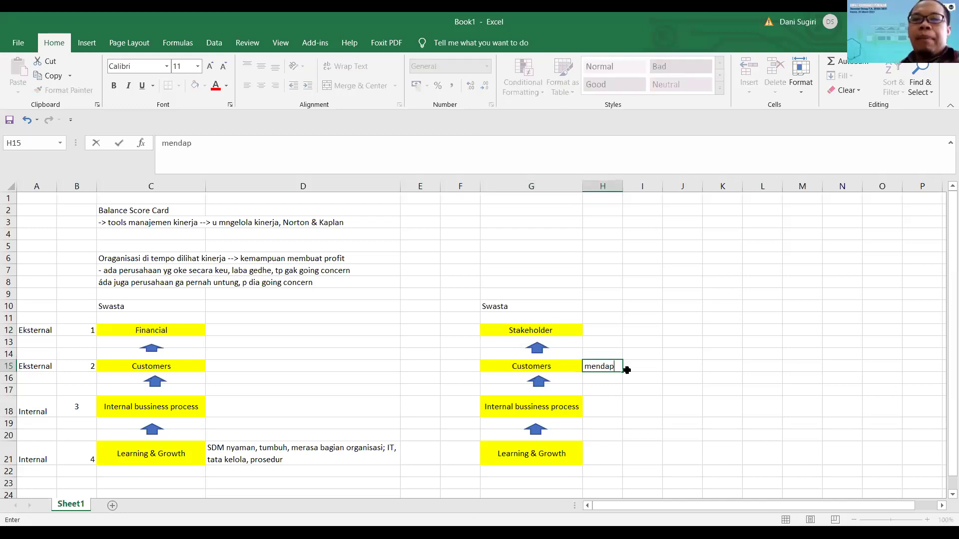
{"action": "type", "text": "at pelayanan"}
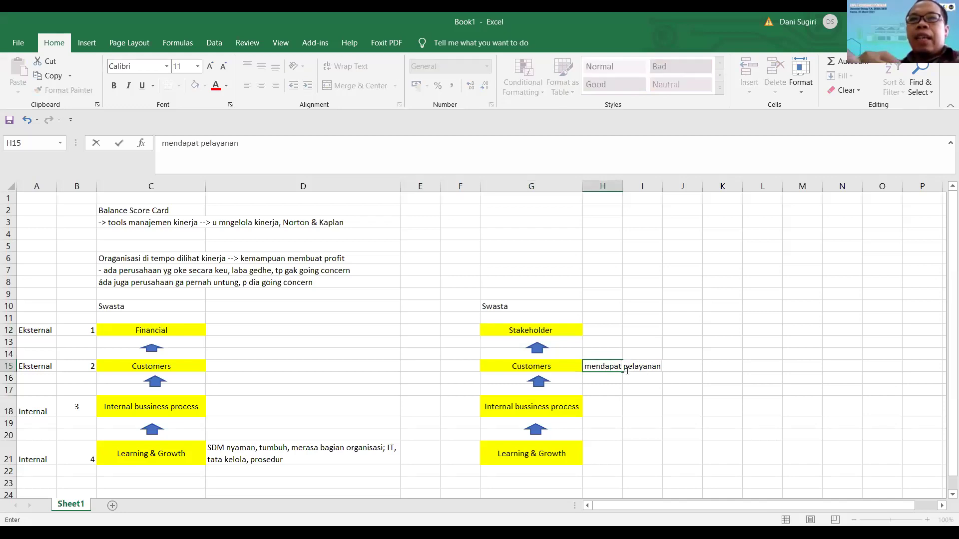
{"action": "type", "text": " langsung"}
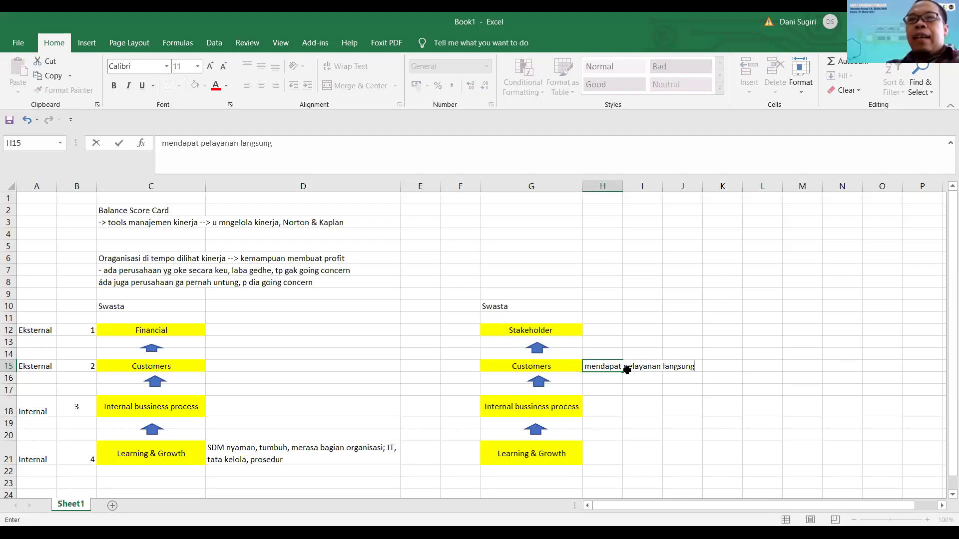
{"action": "key", "text": "Return"}
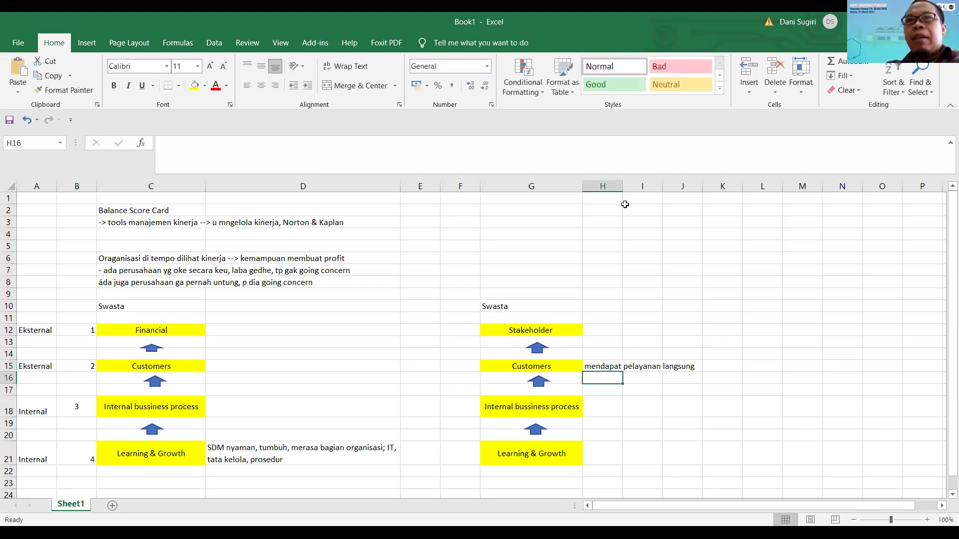
{"action": "double_click", "coordinate": [623, 186]}
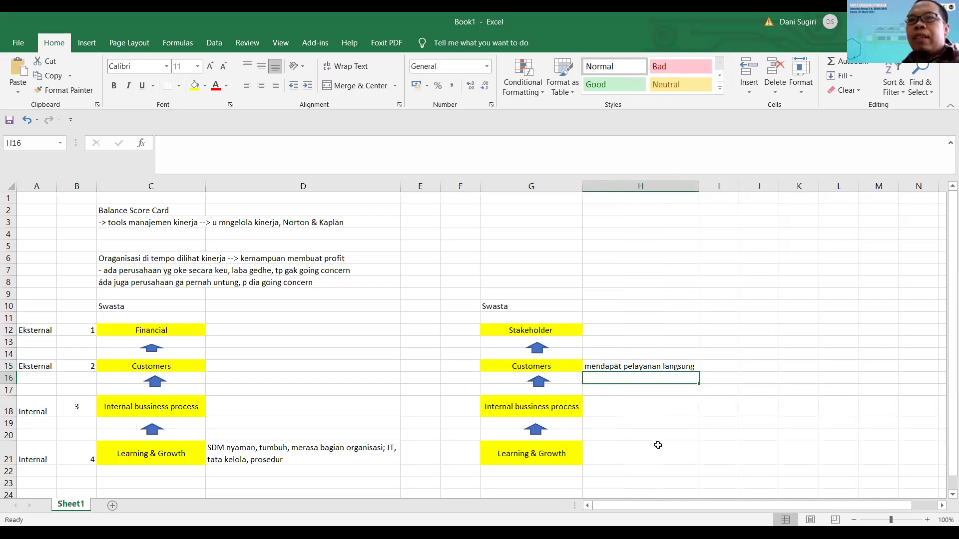
Describe the Stakeholder perspective in H12 as "pimpinan yg lebih tinggi, DPR, masy, Pre".
{"action": "left_click", "coordinate": [638, 329]}
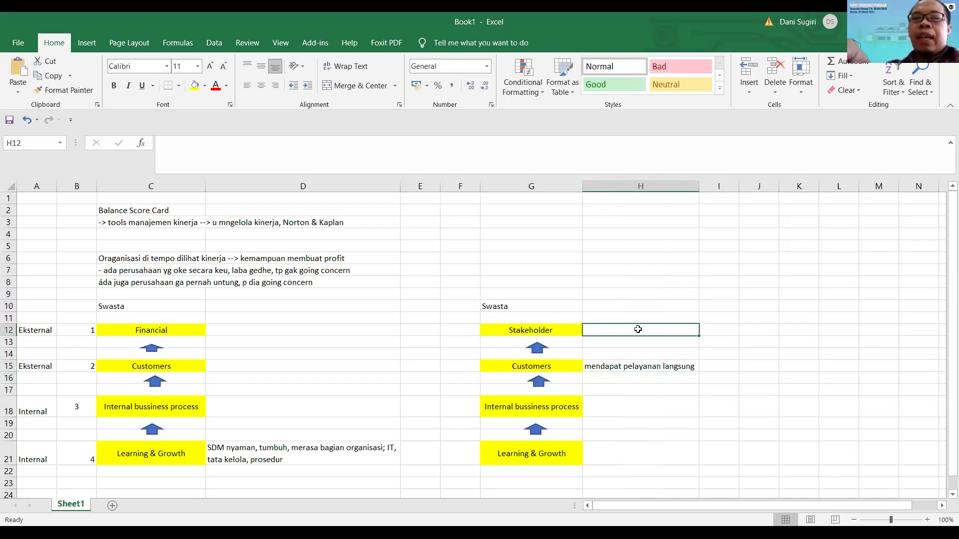
{"action": "type", "text": "pimpinan "}
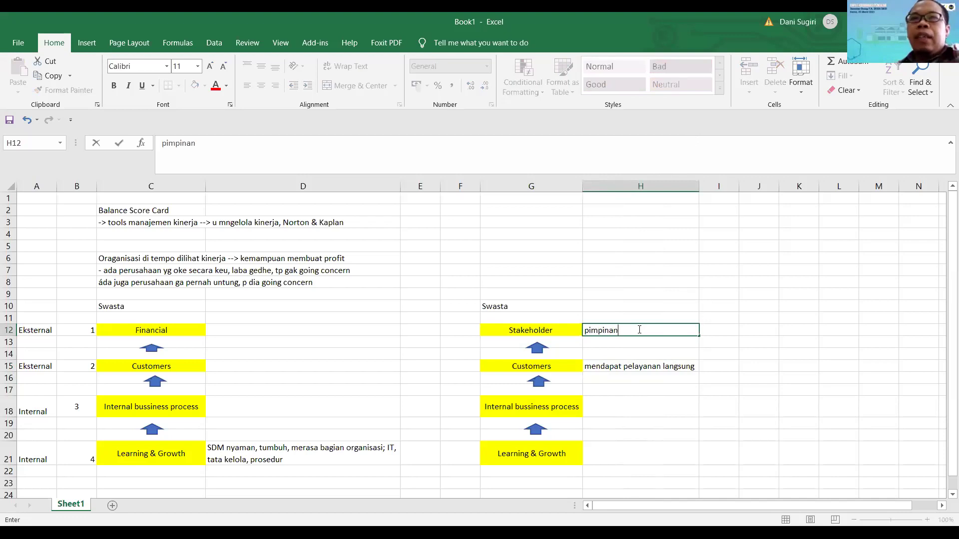
{"action": "type", "text": "yg lebih tinggi"}
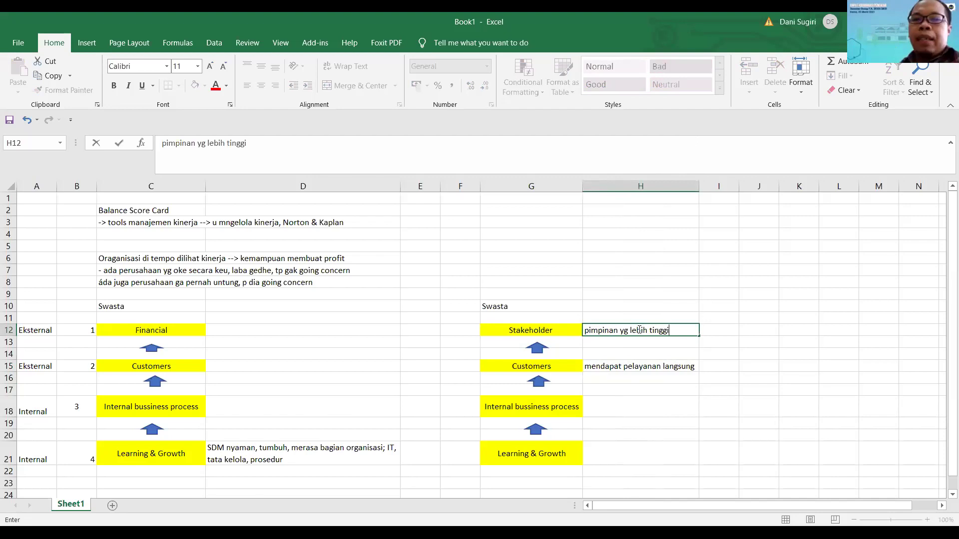
{"action": "type", "text": ", DPT"}
{"action": "key", "text": "BackSpace"}
{"action": "type", "text": "R"}
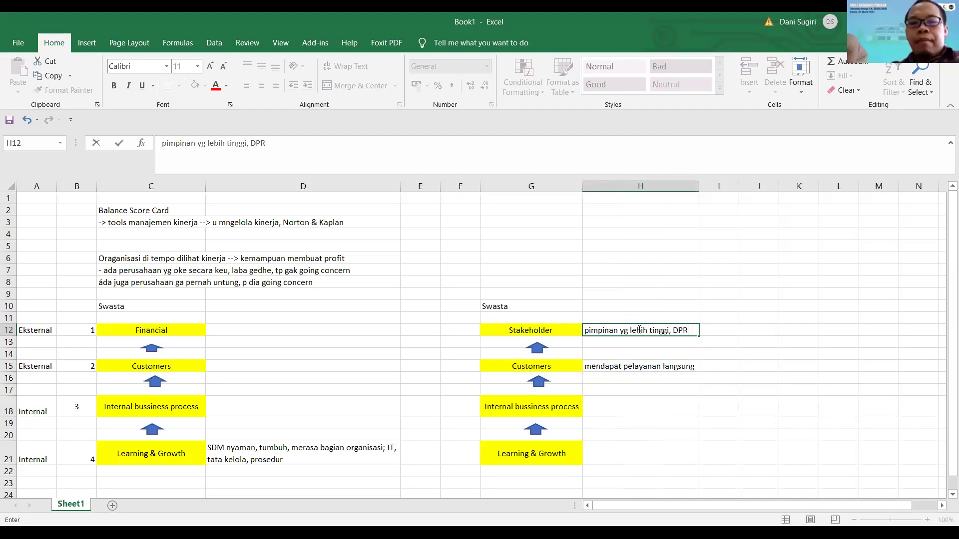
{"action": "type", "text": ", masy, Pr"}
{"action": "key", "text": "BackSpace"}
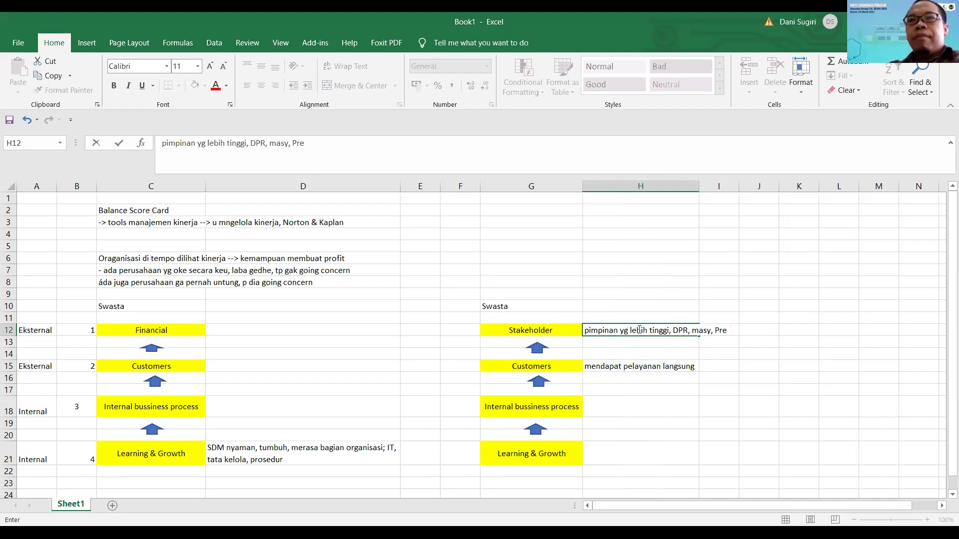
{"action": "left_click", "coordinate": [595, 455]}
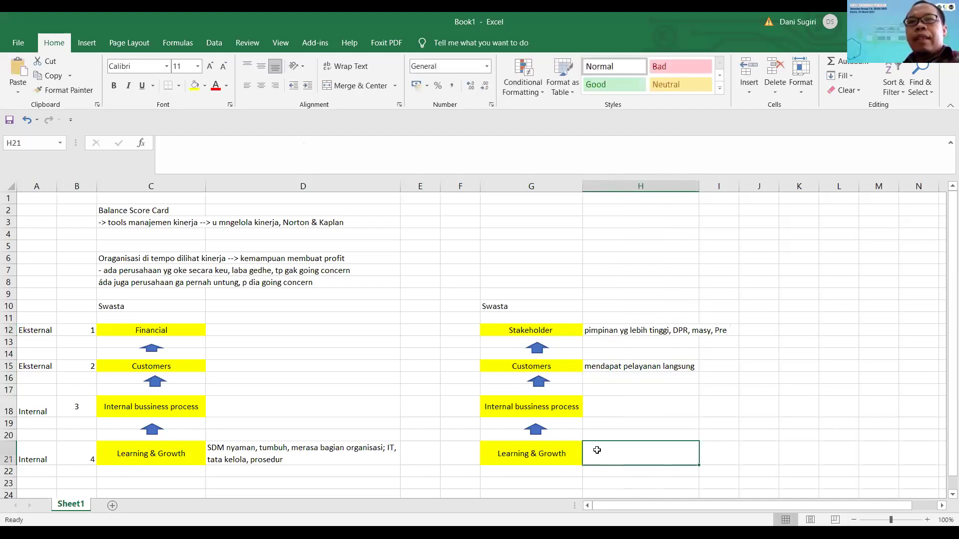
{"action": "scroll", "coordinate": [598, 455], "scroll_direction": "down", "scroll_amount": 2}
{"action": "scroll", "coordinate": [595, 452], "scroll_direction": "up", "scroll_amount": 2}
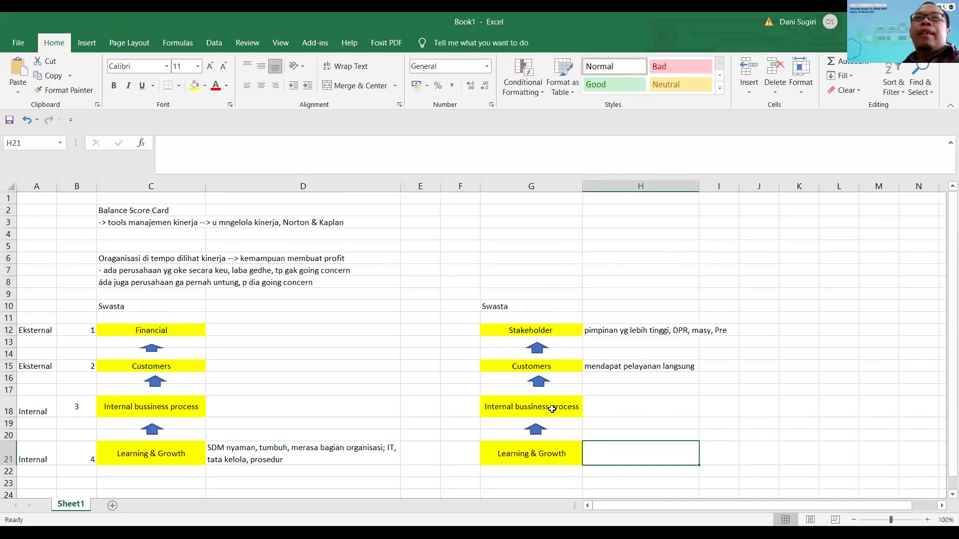
Change the copied diagram's heading in G10 to "Pemerintah".
{"action": "left_click", "coordinate": [502, 307]}
{"action": "type", "text": "Pem"}
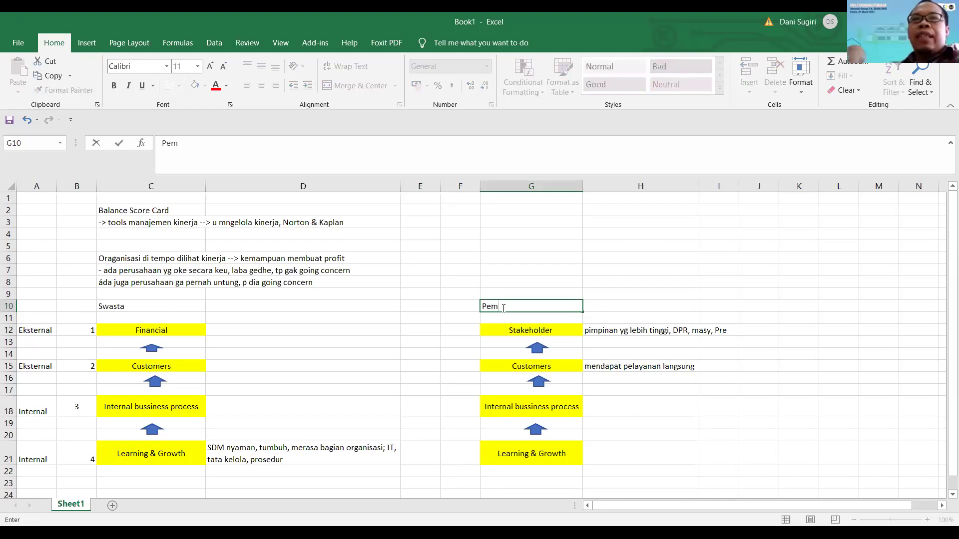
{"action": "type", "text": "erintah"}
{"action": "key", "text": "Return"}
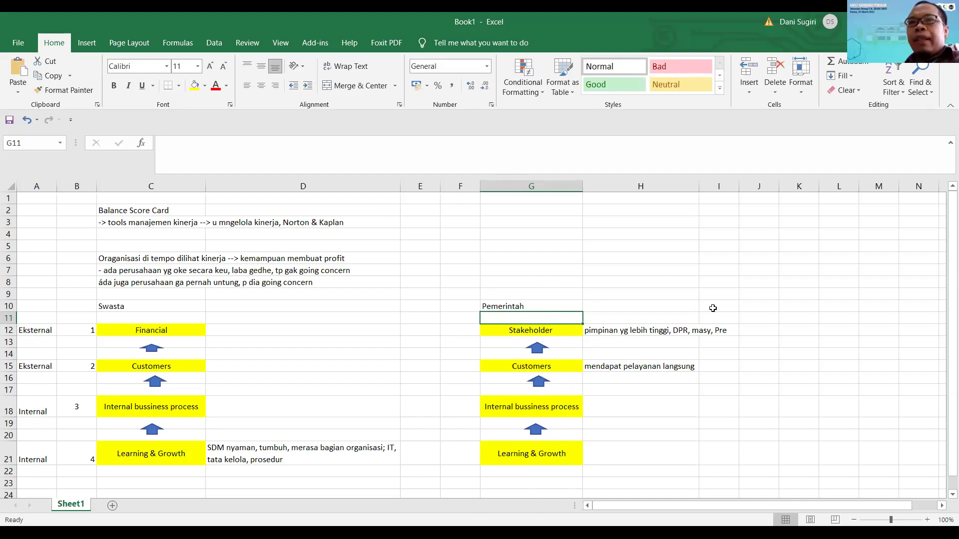
Widen column H slightly and enter "SS A" in I12 on the Stakeholder row.
{"action": "left_click_drag", "start_coordinate": [699, 185], "coordinate": [723, 186]}
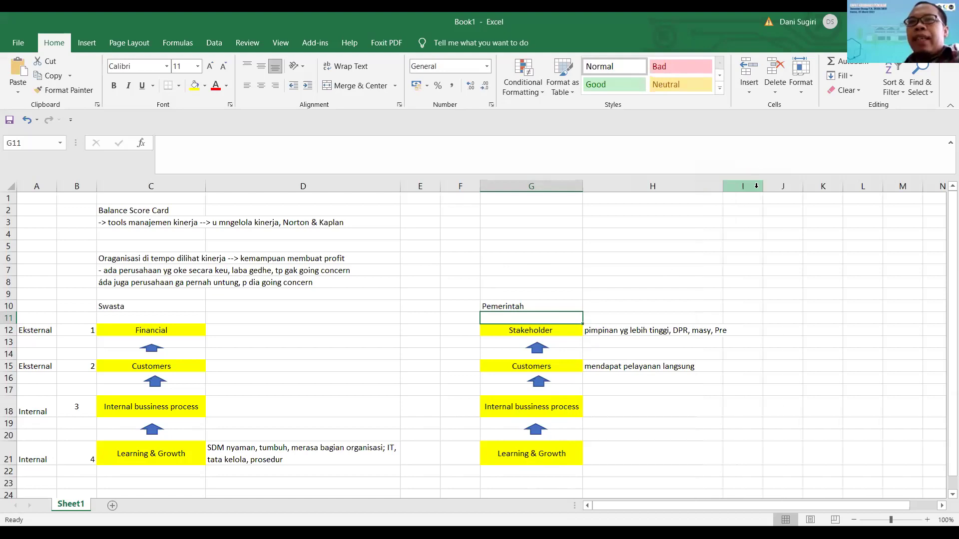
{"action": "left_click", "coordinate": [743, 307]}
{"action": "left_click", "coordinate": [745, 319]}
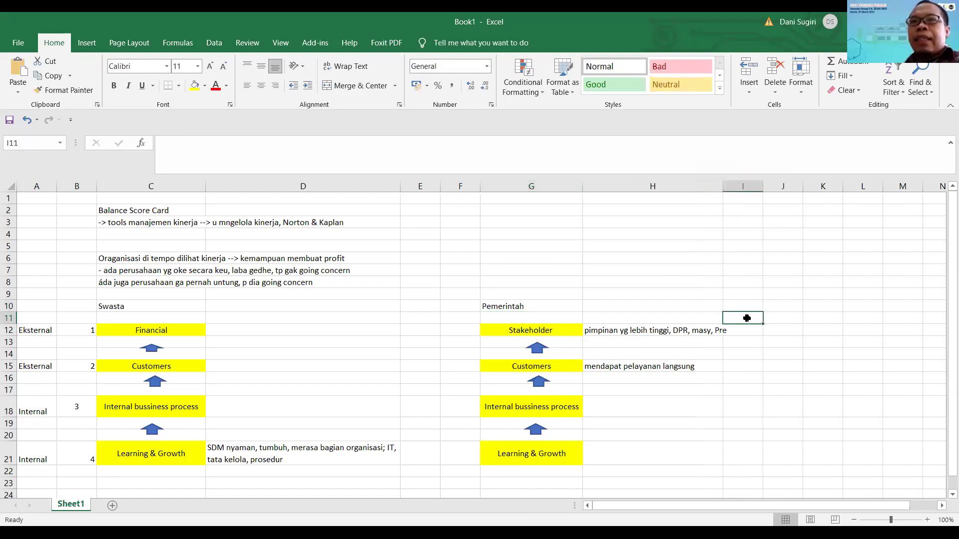
{"action": "left_click", "coordinate": [744, 332]}
{"action": "type", "text": "S"}
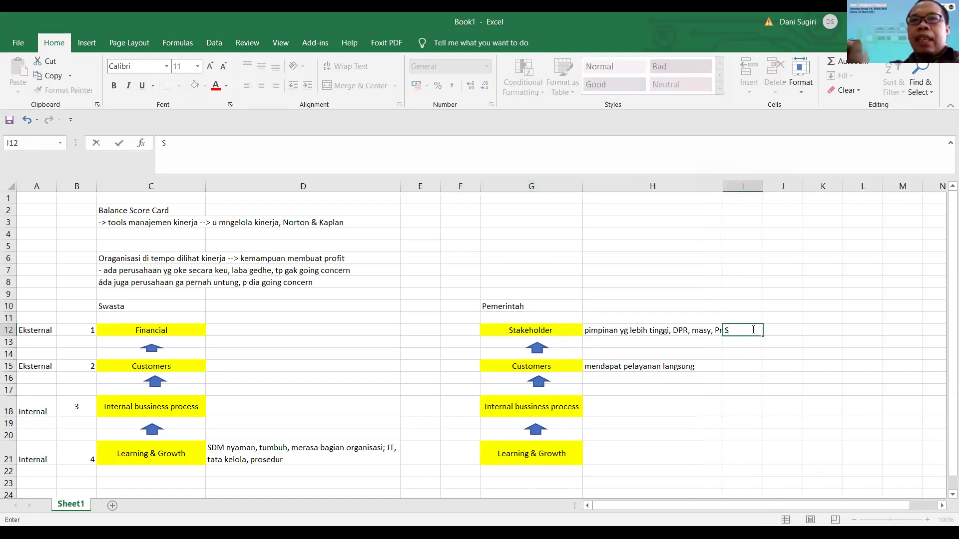
{"action": "type", "text": "S A"}
{"action": "key", "text": "Return"}
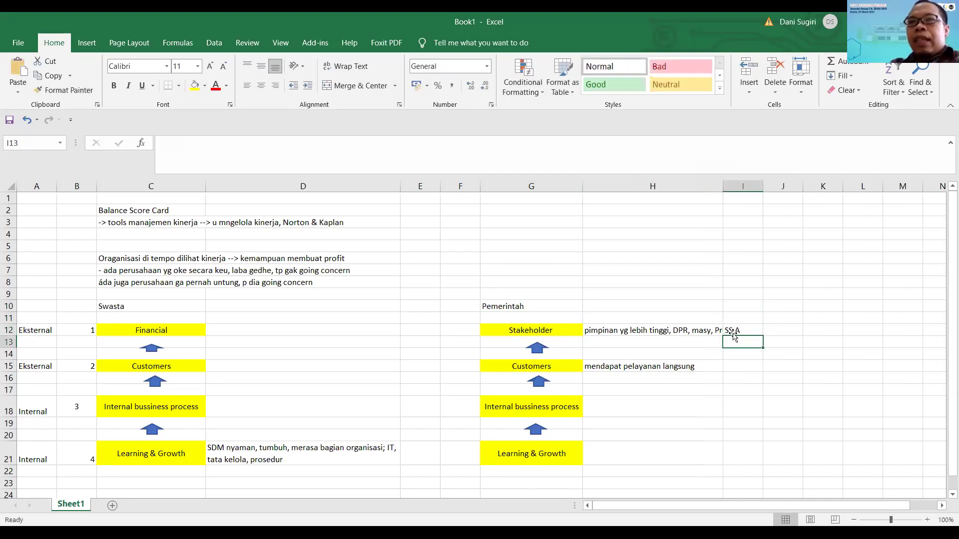
Enter "SS B", "SS C" and "SS D" in column I on the Customers, Internal bussiness process and Learning & Growth rows.
{"action": "left_click", "coordinate": [743, 365]}
{"action": "type", "text": "SS"}
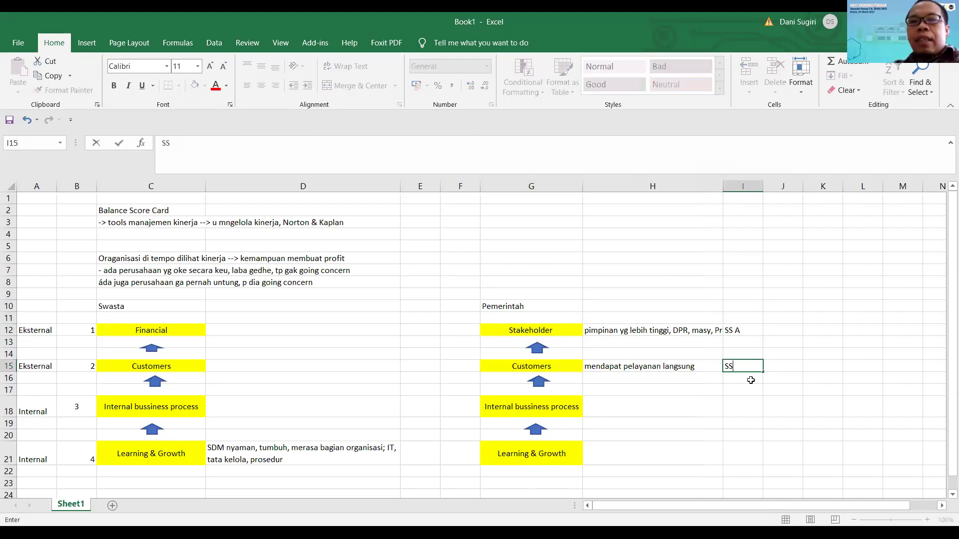
{"action": "type", "text": " B"}
{"action": "key", "text": "Return"}
{"action": "left_click", "coordinate": [741, 405]}
{"action": "type", "text": "SS C"}
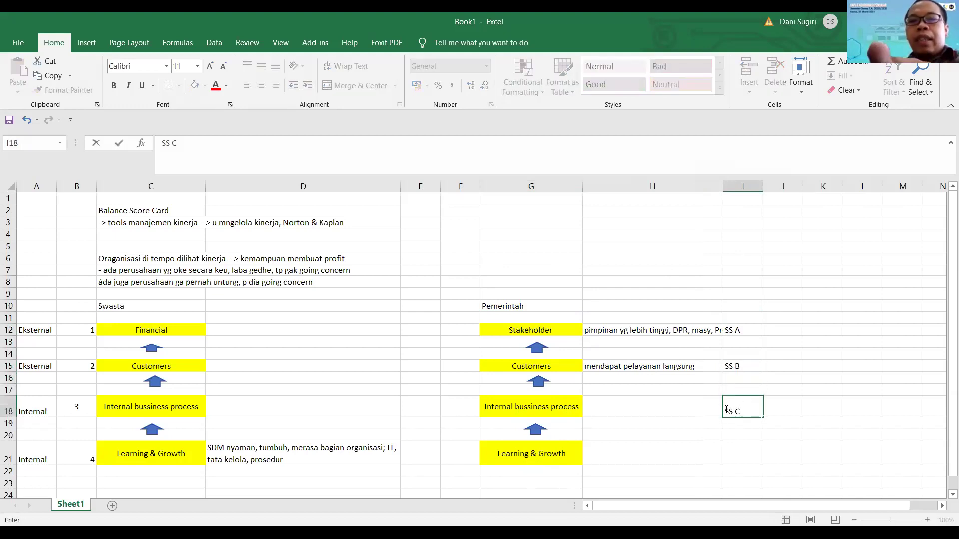
{"action": "left_click", "coordinate": [741, 455]}
{"action": "type", "text": "SS"}
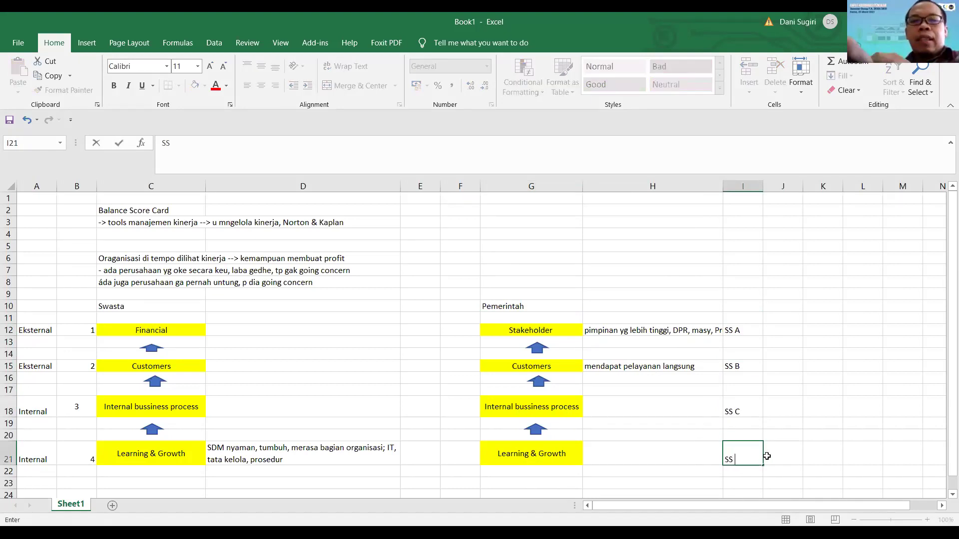
{"action": "type", "text": " D"}
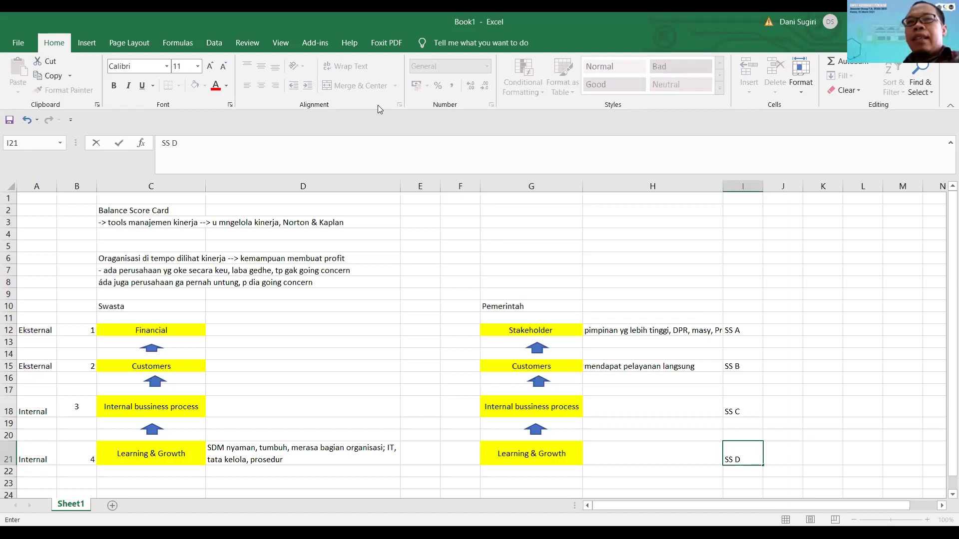
Add an "Indikator" heading in J12 and enter the indicator "Pengurangan waktu tunggu" in J18 beside SS C.
{"action": "left_click", "coordinate": [782, 334]}
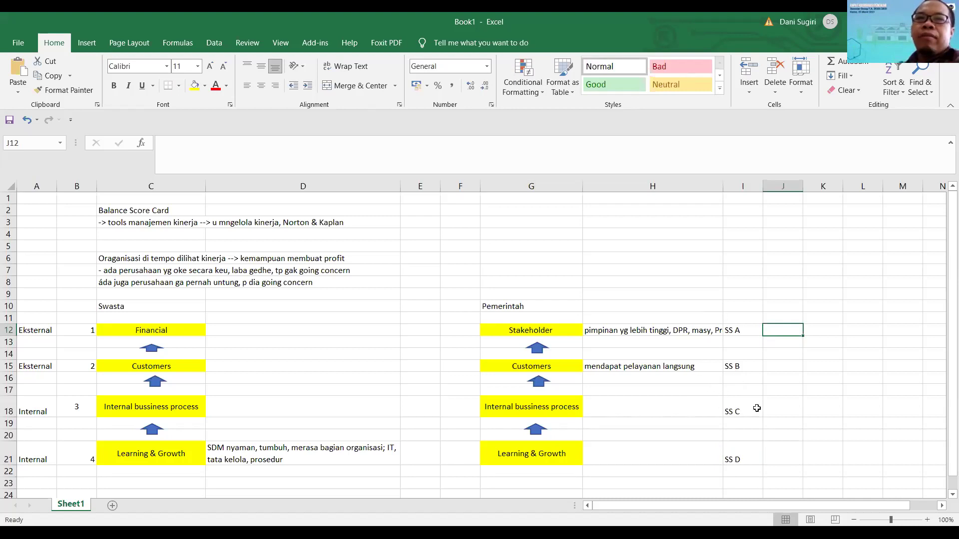
{"action": "type", "text": "Indikator"}
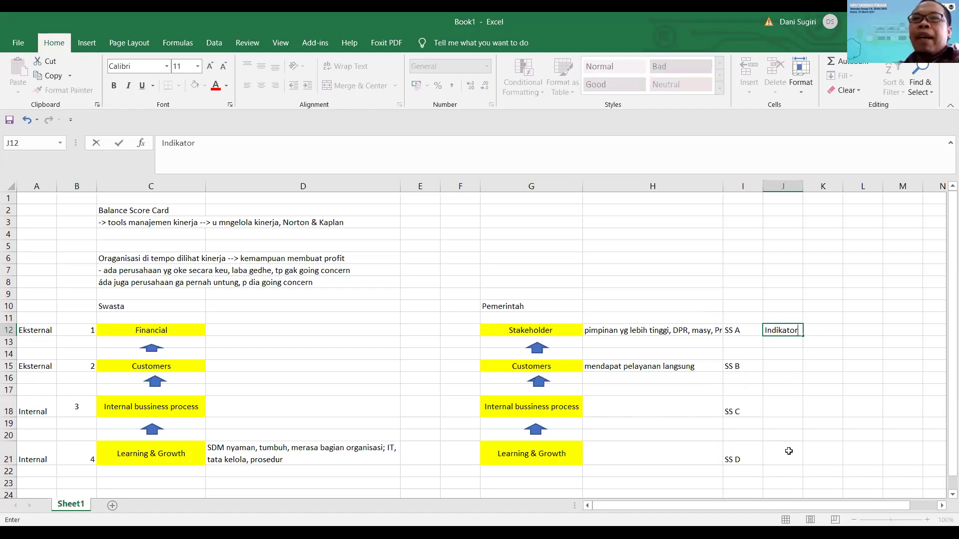
{"action": "left_click", "coordinate": [784, 408]}
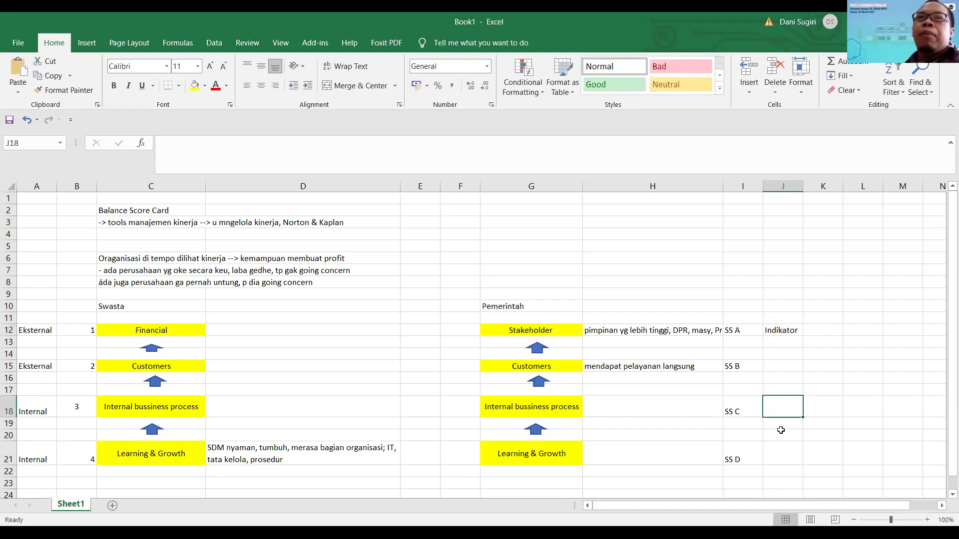
{"action": "type", "text": "Penguran"}
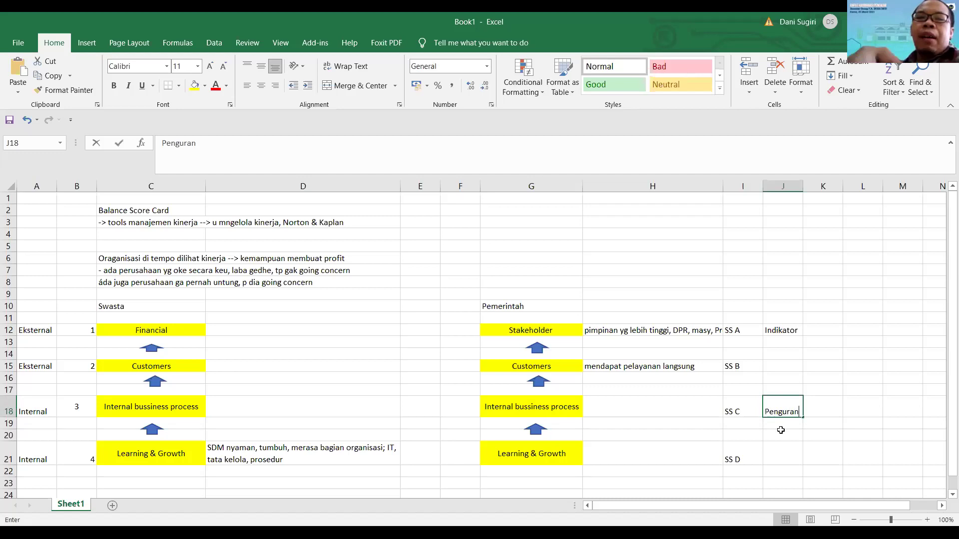
{"action": "type", "text": "gan wakt"}
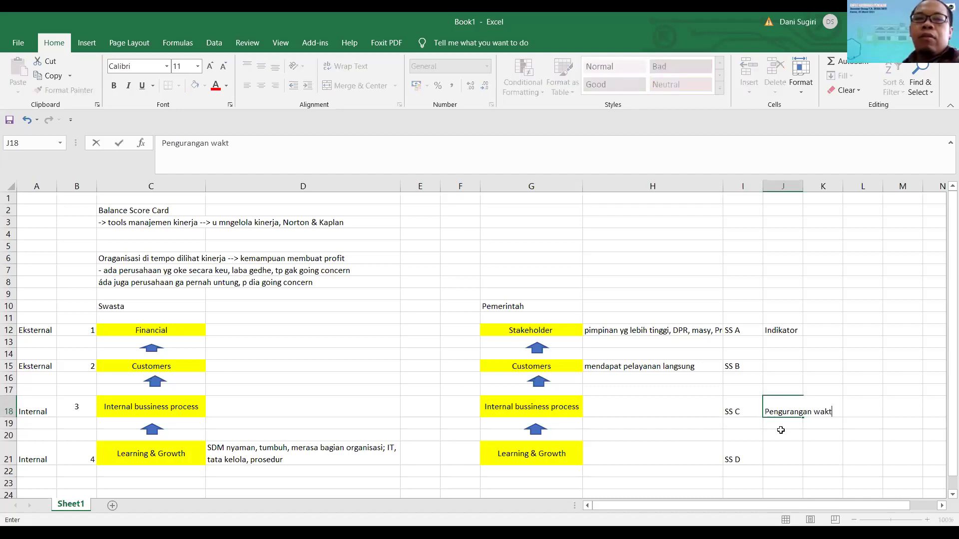
{"action": "type", "text": "u tunggu"}
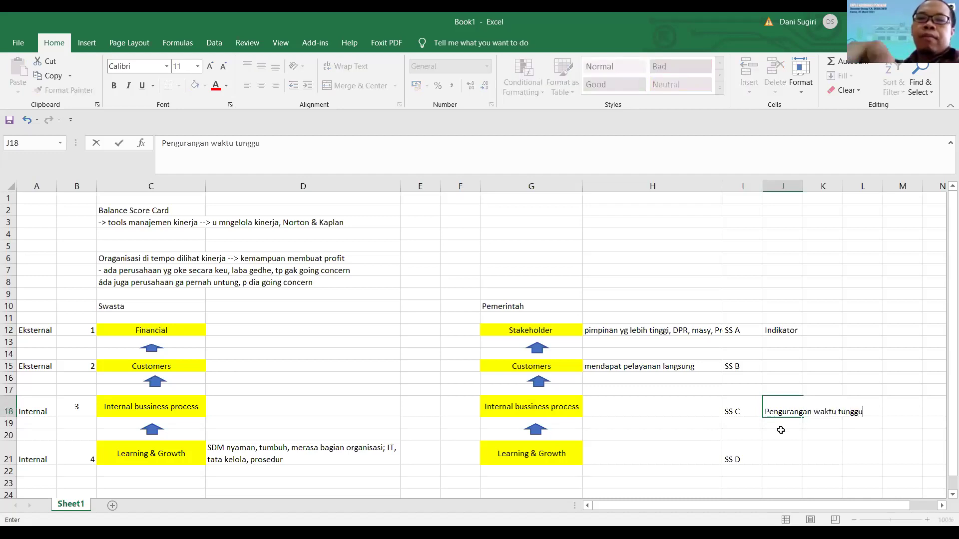
{"action": "left_click", "coordinate": [837, 453]}
Add a "Target" heading in K12 and enter a target of 50% in K18 on the SS C row.
{"action": "left_click", "coordinate": [818, 332]}
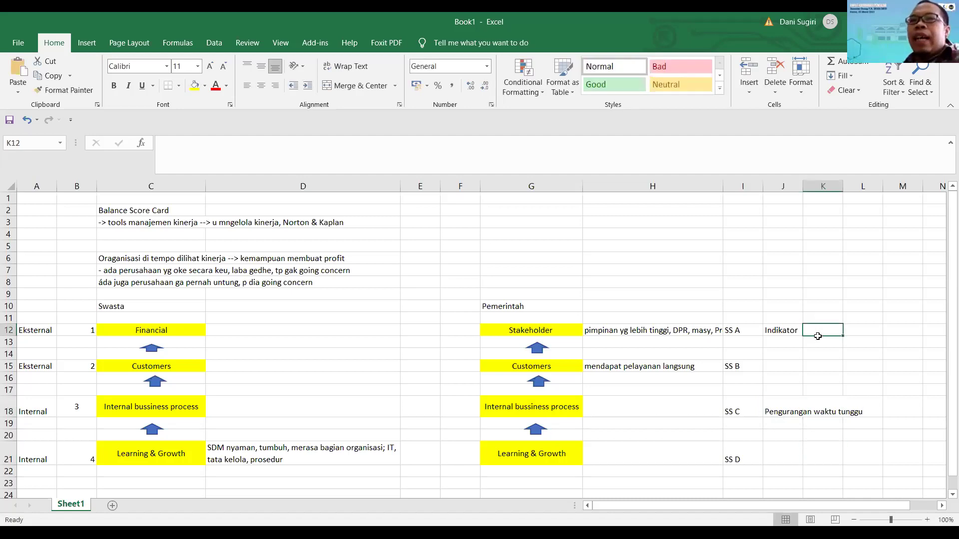
{"action": "type", "text": "Target"}
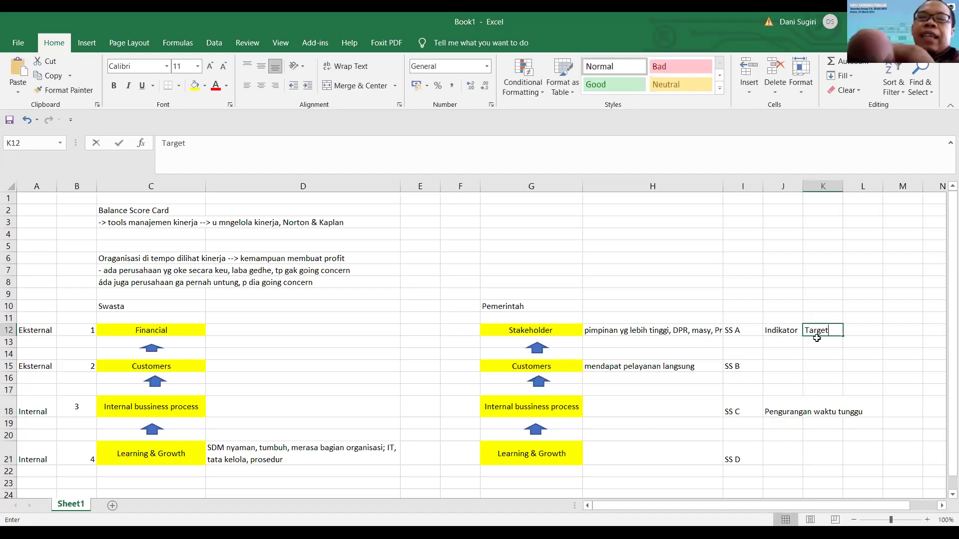
{"action": "left_click", "coordinate": [834, 462]}
{"action": "left_click", "coordinate": [823, 409]}
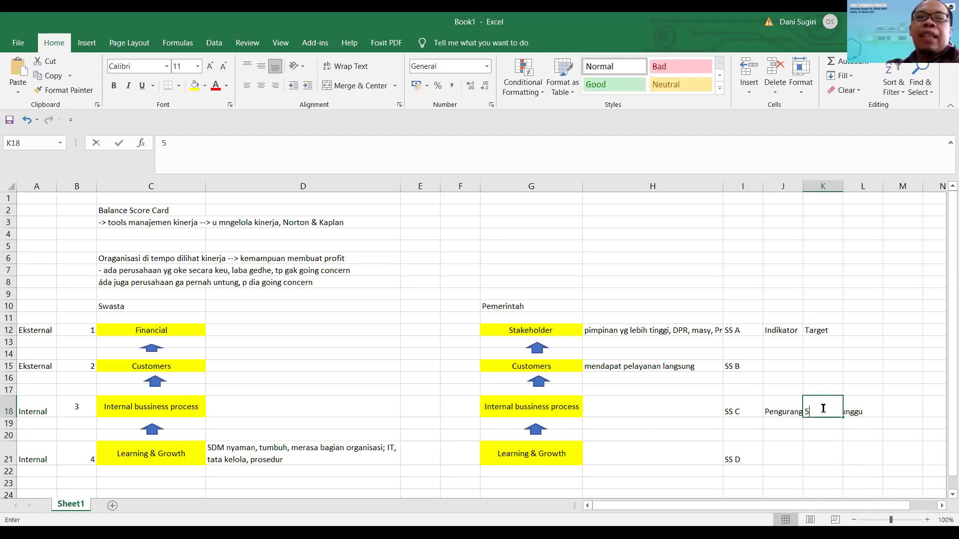
{"action": "type", "text": "50%"}
{"action": "key", "text": "Return"}
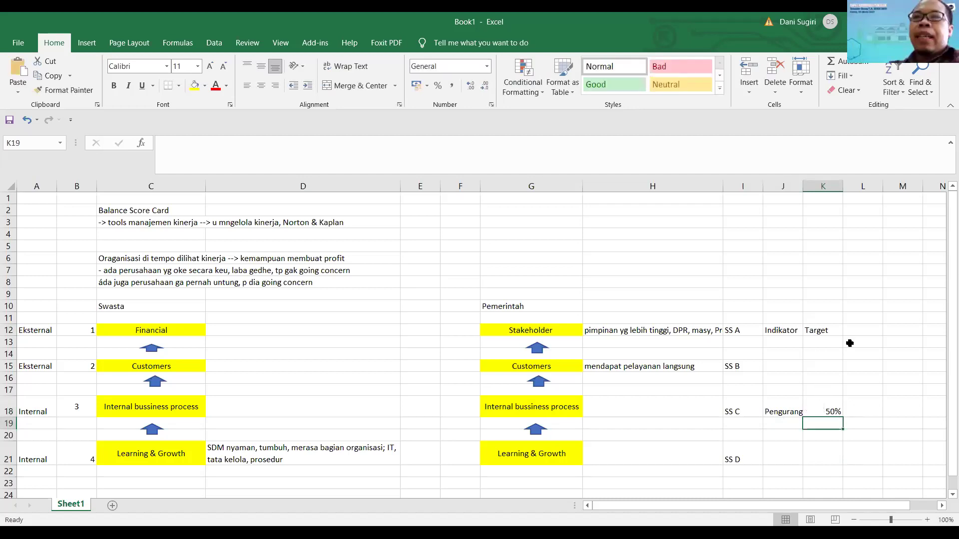
Move the Indikator and Target headings up to row 11 and add the heading "Inisiative" in L11.
{"action": "left_click", "coordinate": [866, 330]}
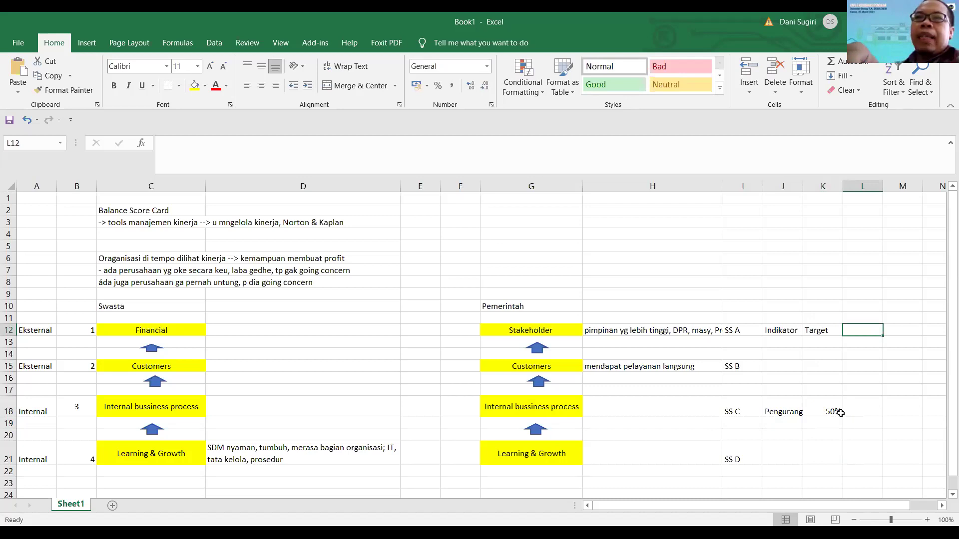
{"action": "left_click_drag", "start_coordinate": [789, 331], "coordinate": [817, 314]}
{"action": "left_click", "coordinate": [863, 318]}
{"action": "type", "text": "Inisiative"}
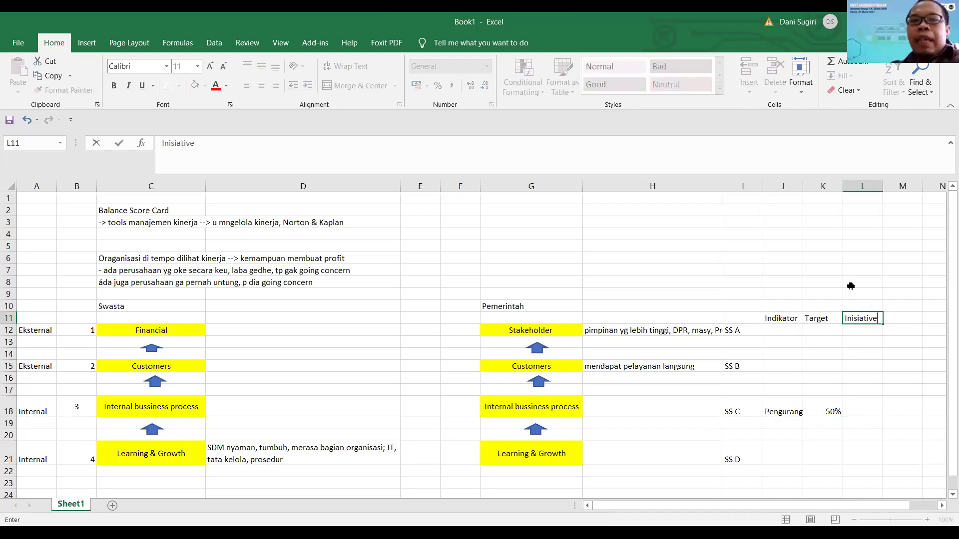
{"action": "left_click", "coordinate": [904, 339]}
Extend the row 11 headings with "Program" in M11 and "Budget" in N11.
{"action": "left_click", "coordinate": [904, 316]}
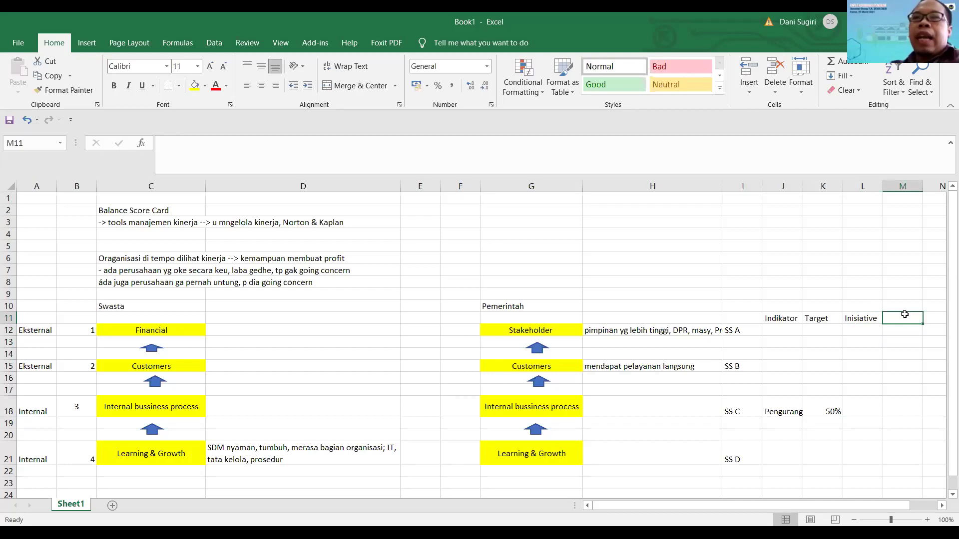
{"action": "type", "text": "Program"}
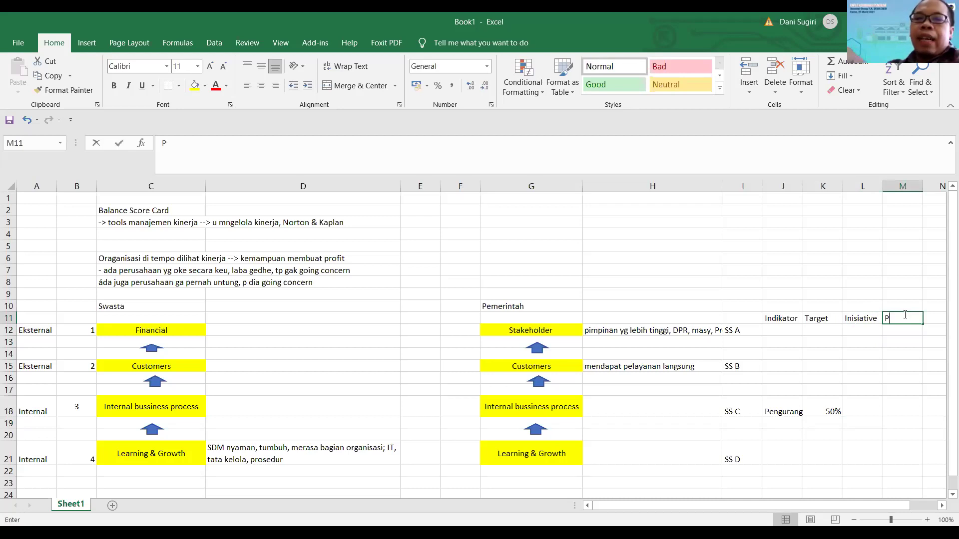
{"action": "left_click", "coordinate": [895, 357]}
{"action": "left_click", "coordinate": [932, 320]}
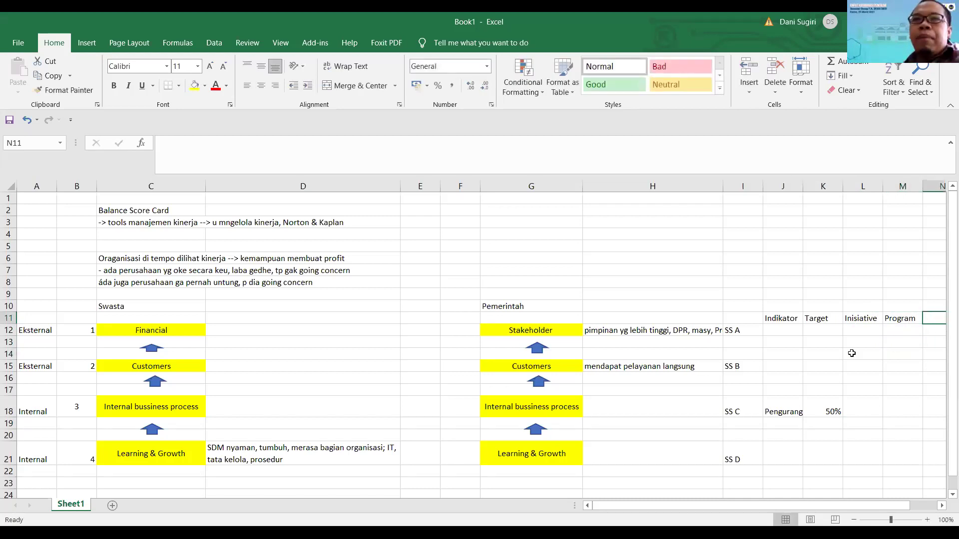
{"action": "scroll", "coordinate": [879, 396], "scroll_direction": "right", "scroll_amount": 1}
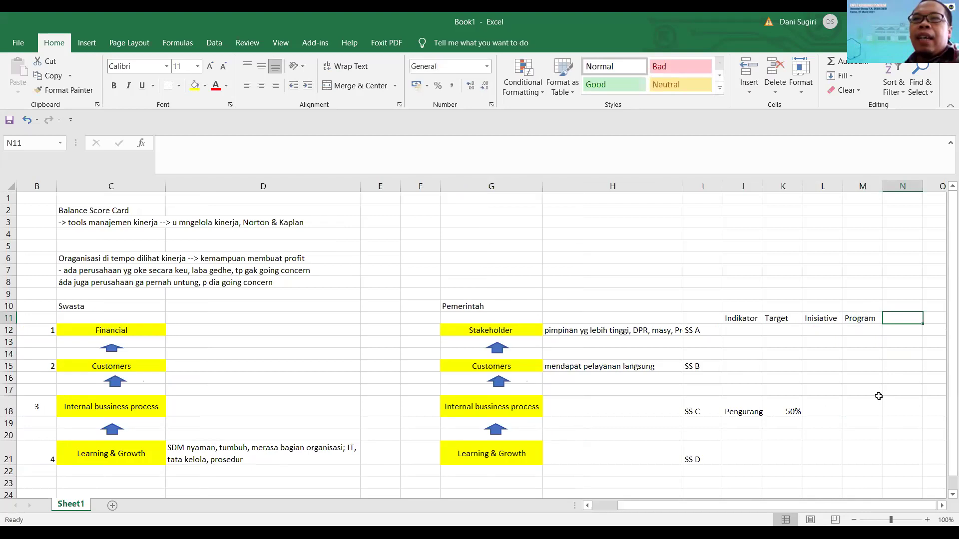
{"action": "type", "text": "Budget"}
{"action": "left_click", "coordinate": [911, 404]}
Enter the placeholder "??" under Inisiative in L18 on the SS C row.
{"action": "left_click", "coordinate": [830, 406]}
{"action": "type", "text": "??"}
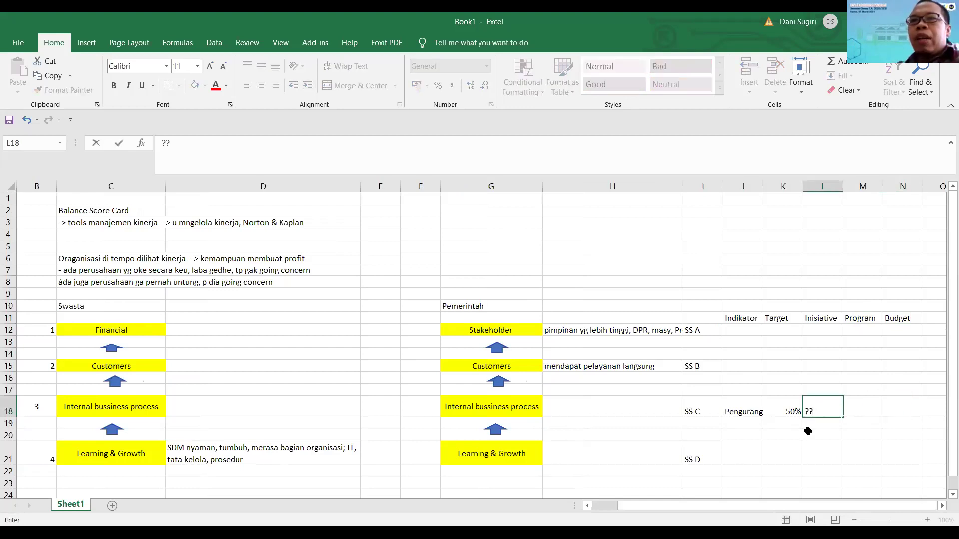
{"action": "key", "text": "Return"}
{"action": "left_click", "coordinate": [827, 406]}
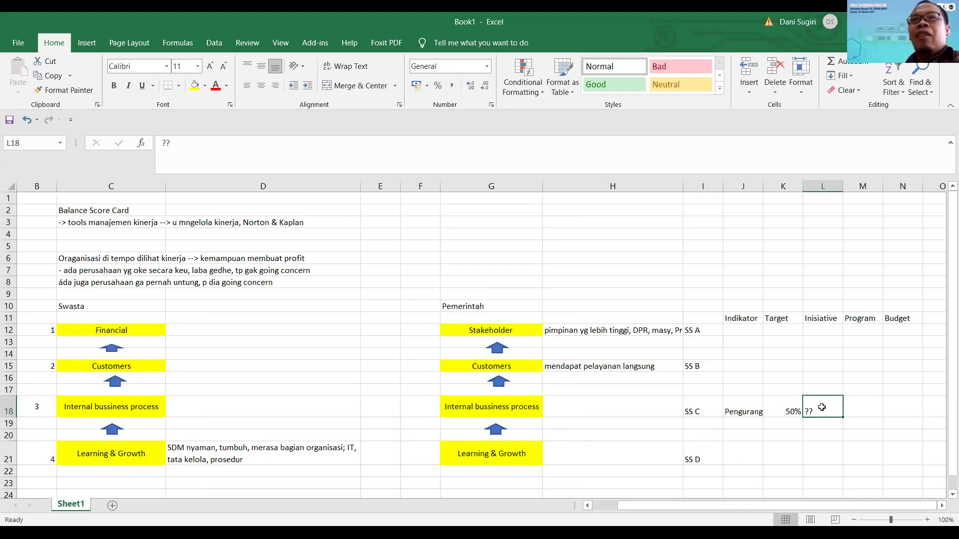
Enter "Penyus Aplikasi Tunggu Pasien" under Program in M18 on the SS C row.
{"action": "left_click", "coordinate": [877, 410]}
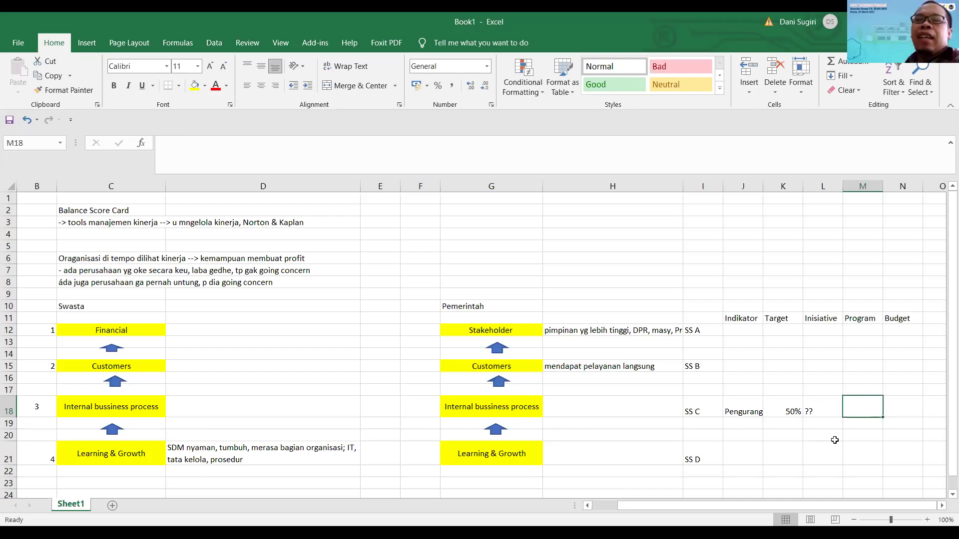
{"action": "type", "text": "Penyus A"}
{"action": "key", "text": "BackSpace"}
{"action": "key", "text": "BackSpace"}
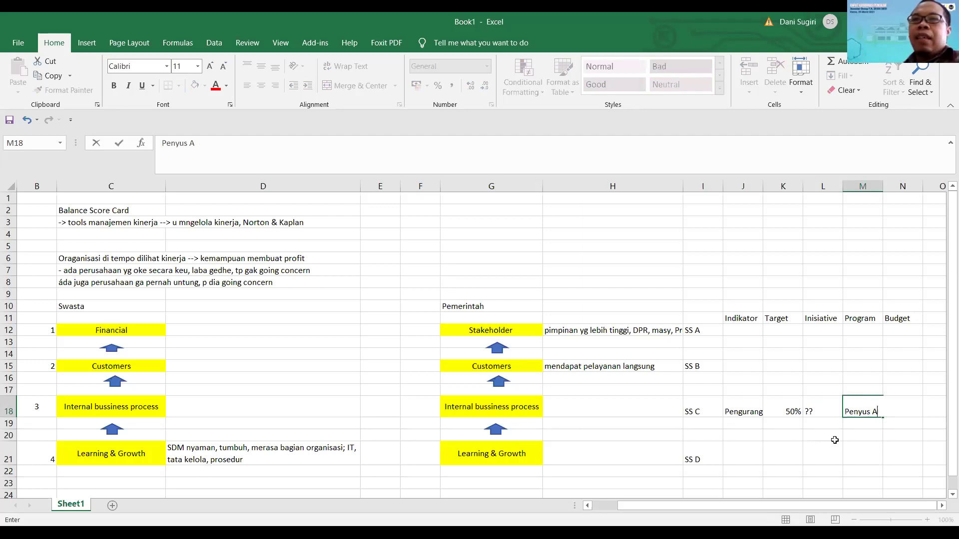
{"action": "type", "text": "pli"}
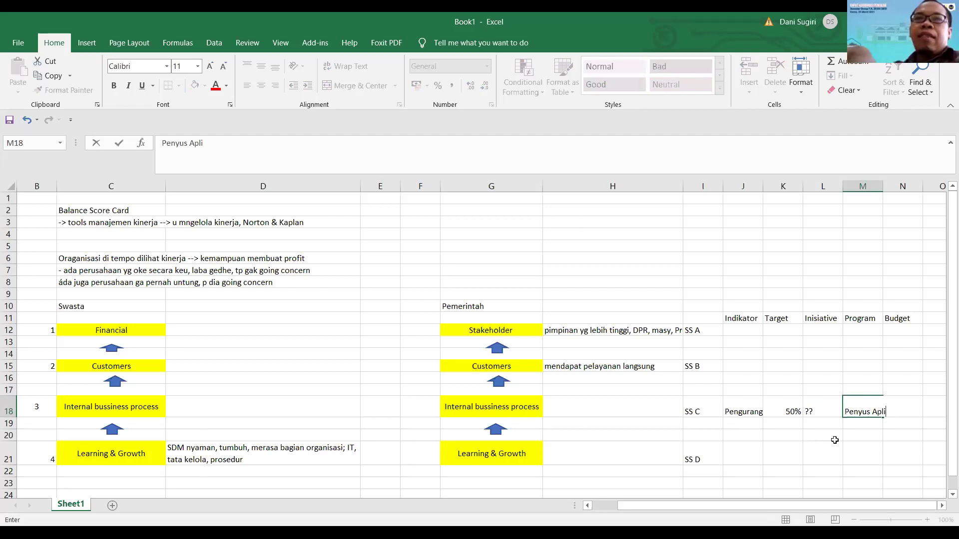
{"action": "type", "text": "kasi T"}
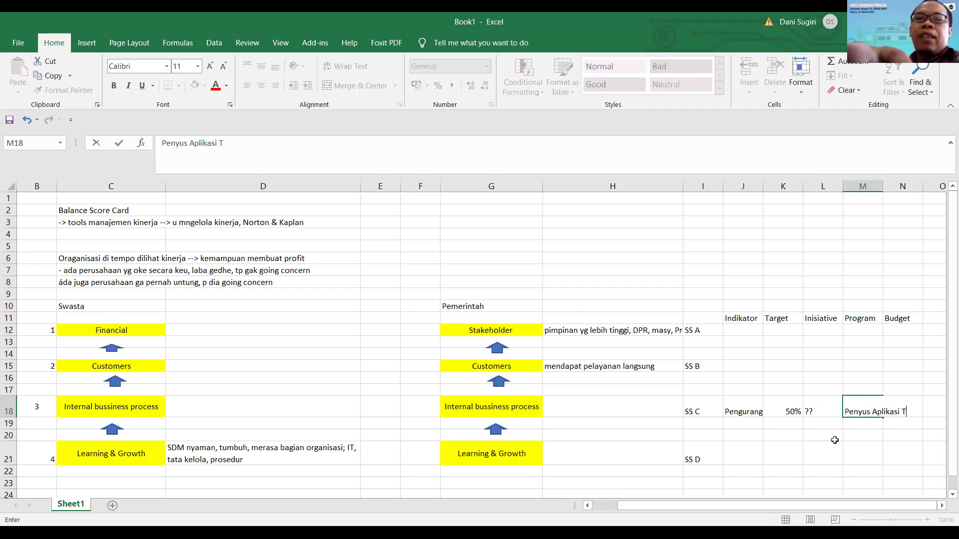
{"action": "type", "text": "unggu Pasien"}
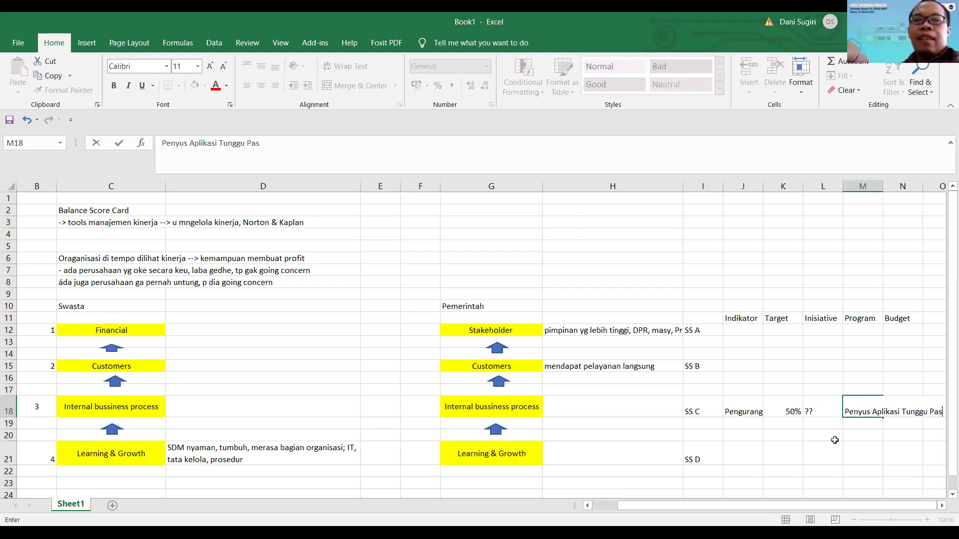
{"action": "key", "text": "Return"}
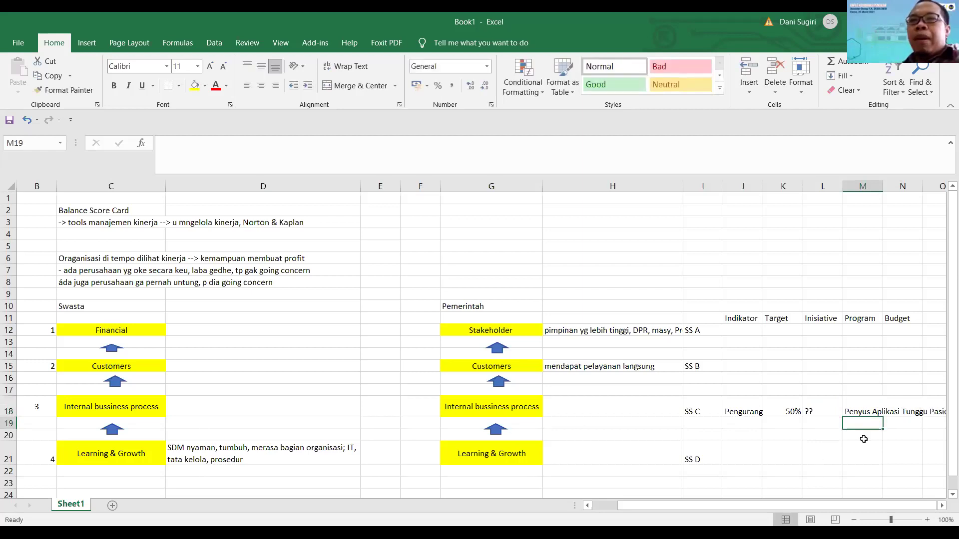
Wrap the program text in M18 and increase row 18's height until all four lines fit.
{"action": "left_click", "coordinate": [881, 406]}
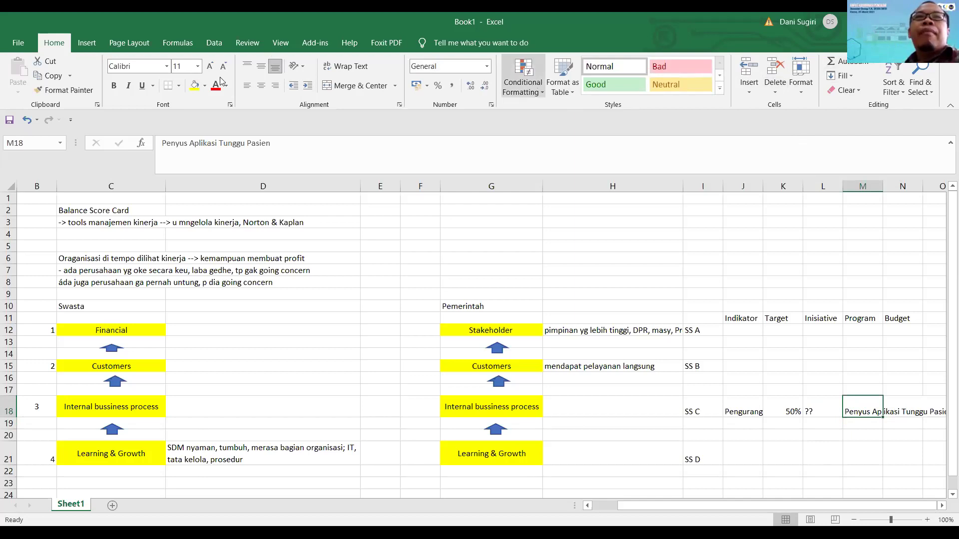
{"action": "left_click", "coordinate": [345, 66]}
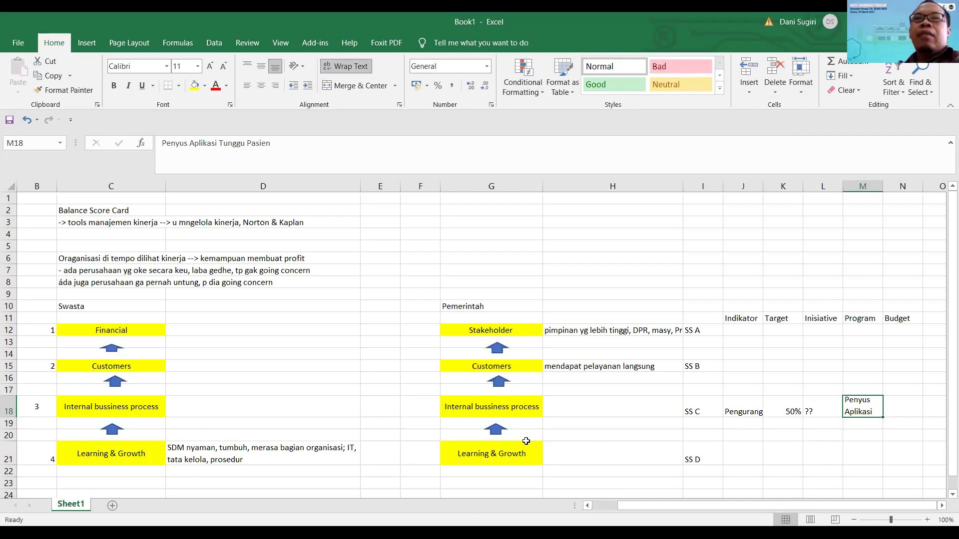
{"action": "left_click_drag", "start_coordinate": [10, 419], "coordinate": [11, 434]}
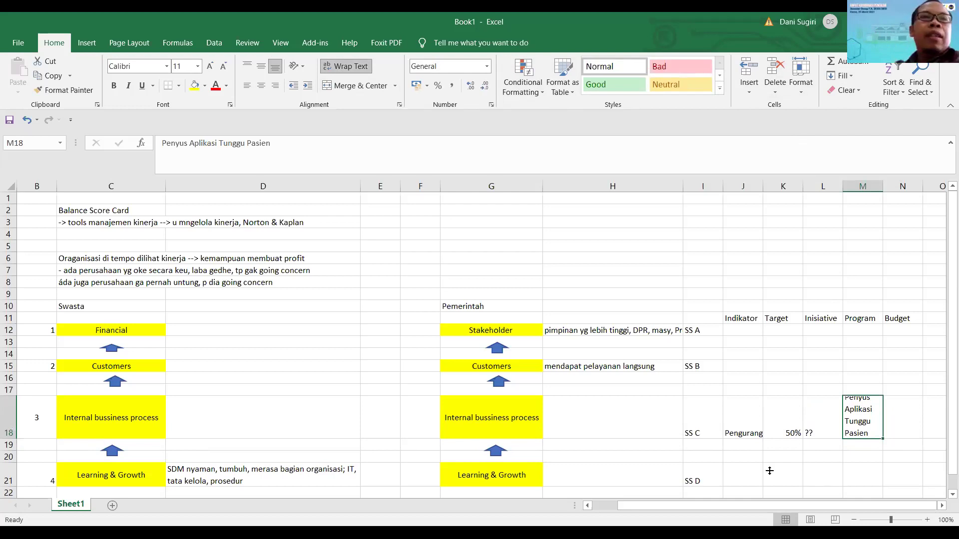
{"action": "left_click", "coordinate": [8, 419]}
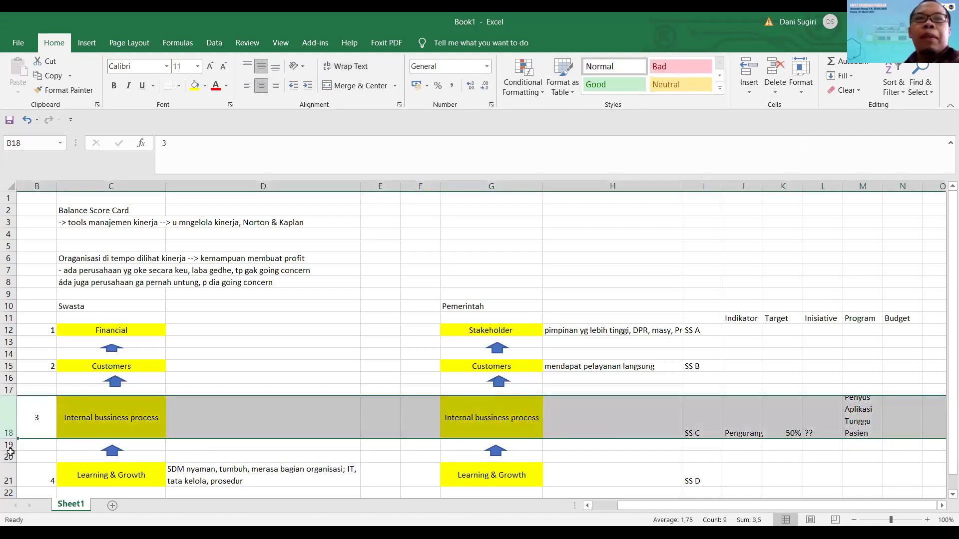
{"action": "left_click", "coordinate": [870, 420]}
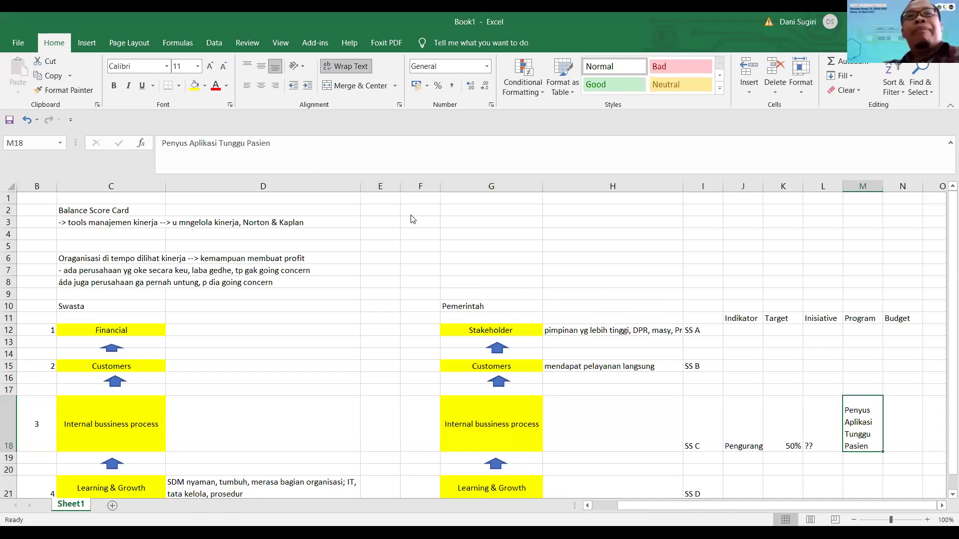
Enter the placeholder "???" under Budget in N18 on the SS C row.
{"action": "left_click", "coordinate": [905, 423]}
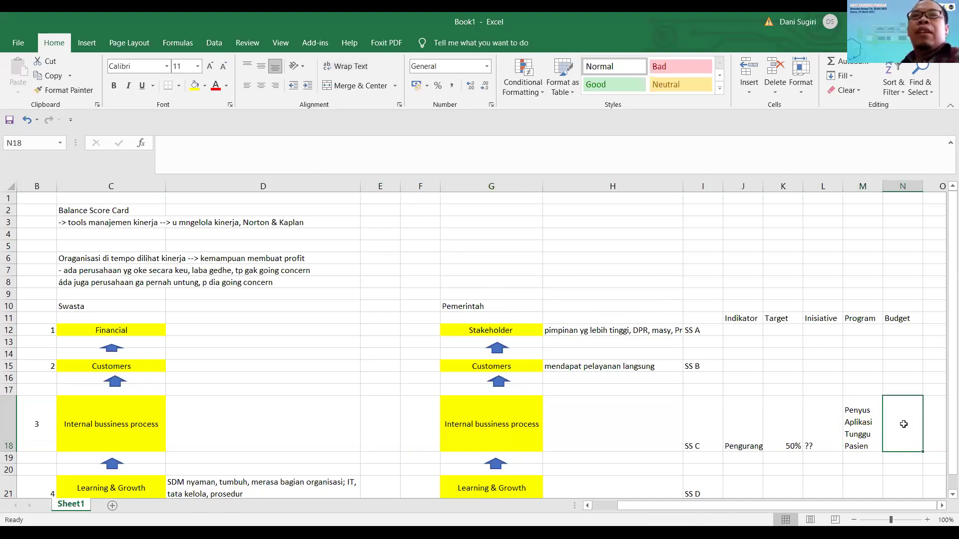
{"action": "type", "text": "???"}
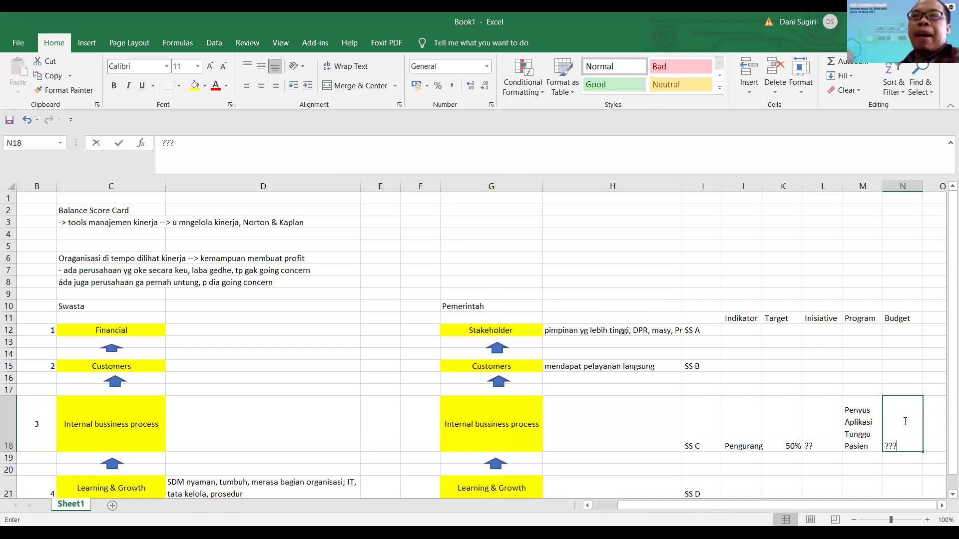
{"action": "key", "text": "Return"}
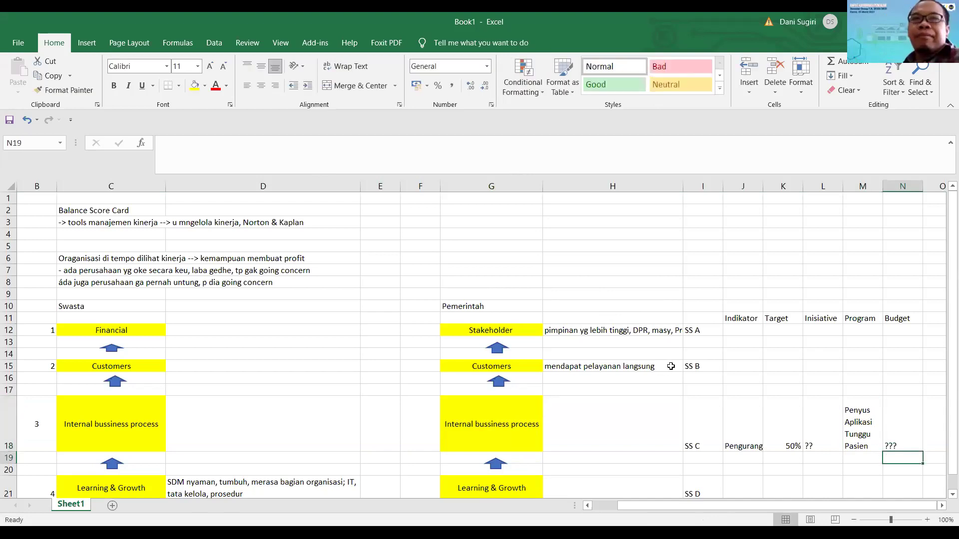